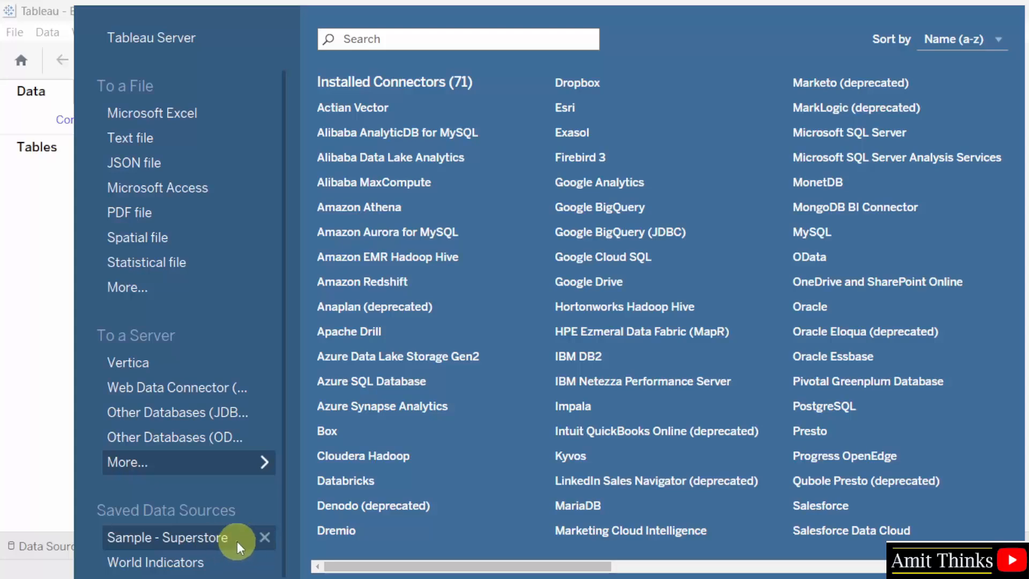
Connect to the Microsoft Excel file Sample - Superstore.xls from the 2024.3 en_US-US data sources folder.
scroll(203, 408, up, 2)
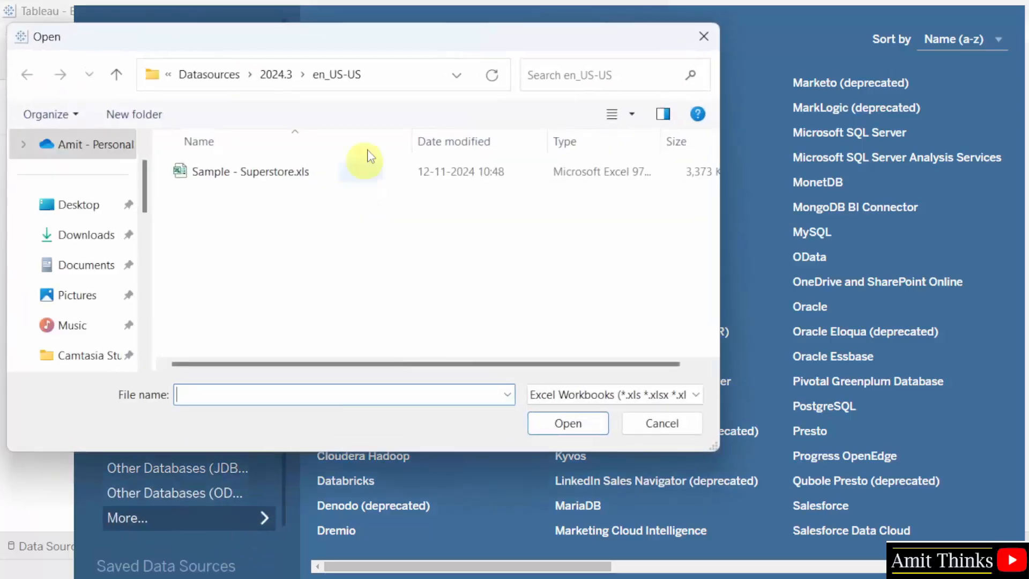
click(411, 80)
click(262, 74)
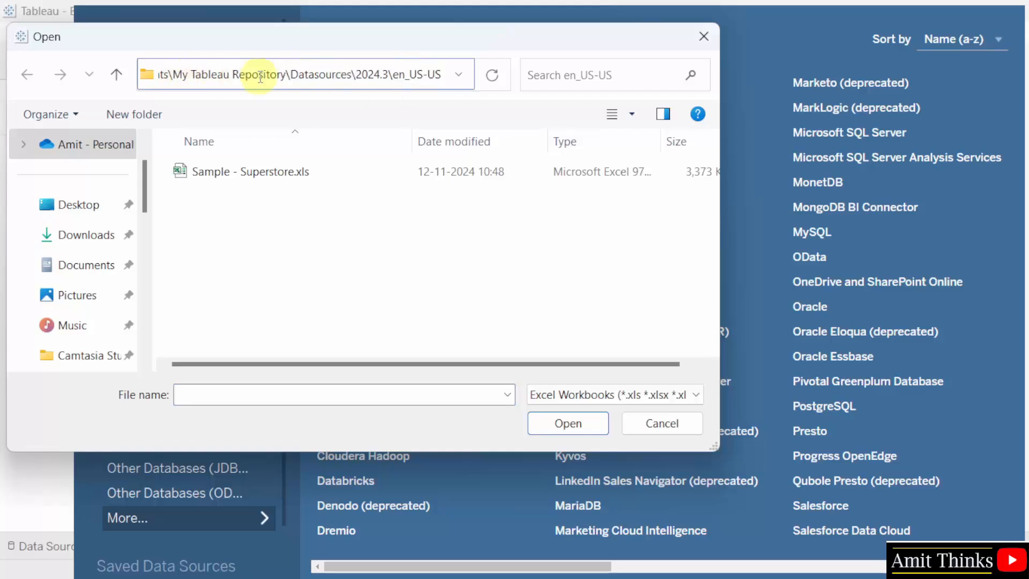
drag(173, 76, 150, 75)
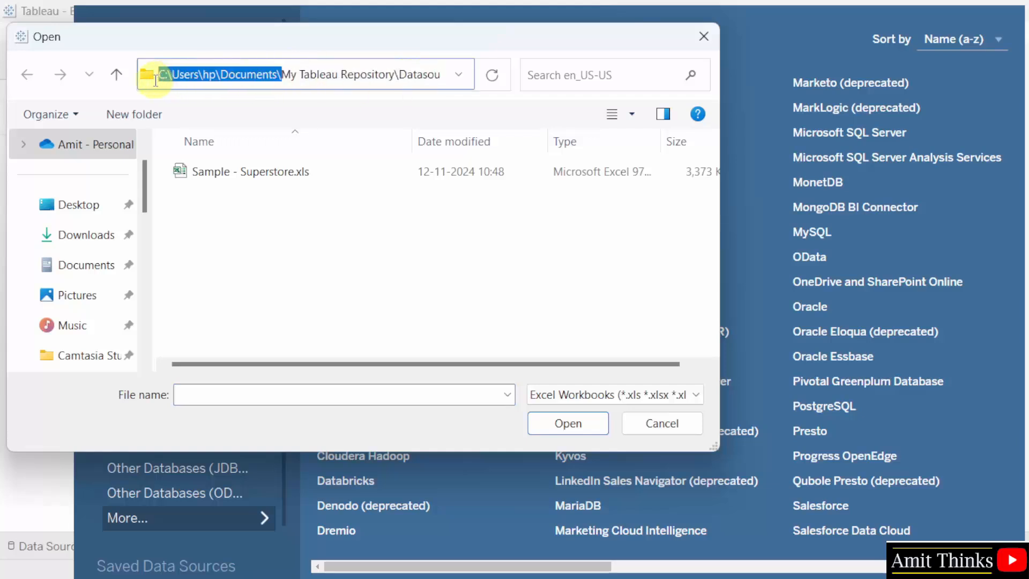
click(246, 76)
click(294, 172)
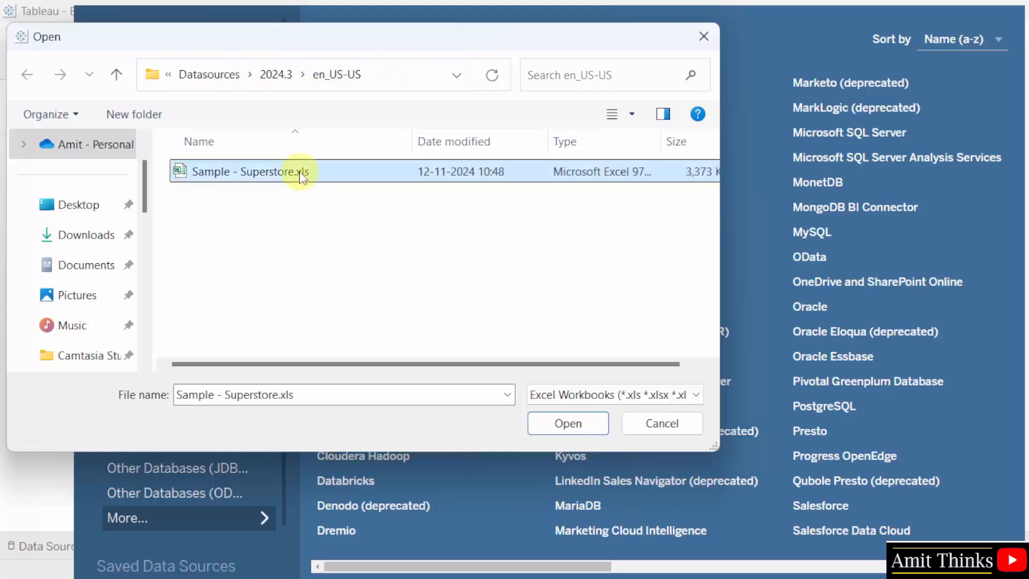
click(592, 431)
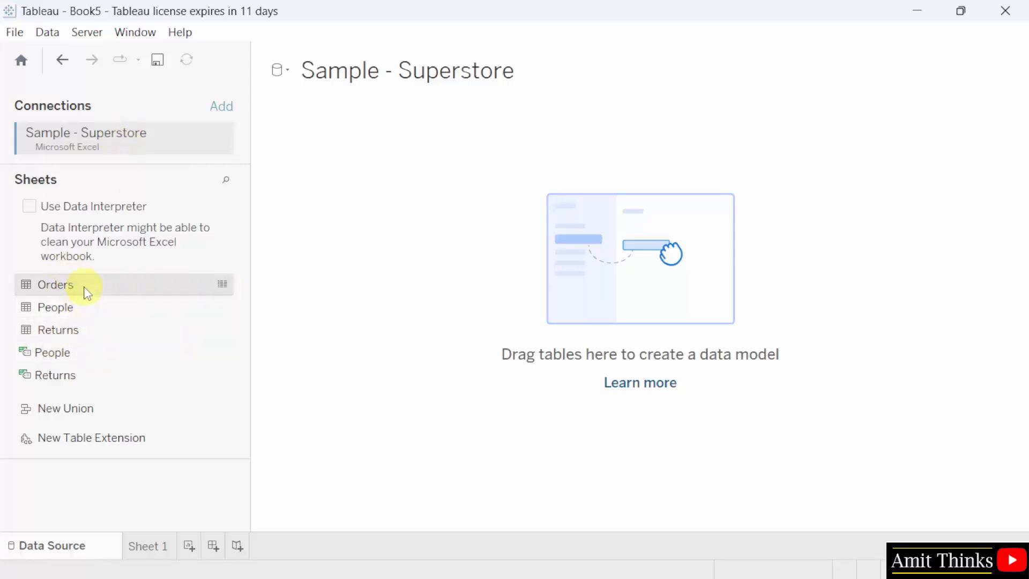
Add the Orders sheet to the data model, collapse its table details and enlarge the data preview.
drag(97, 287, 558, 293)
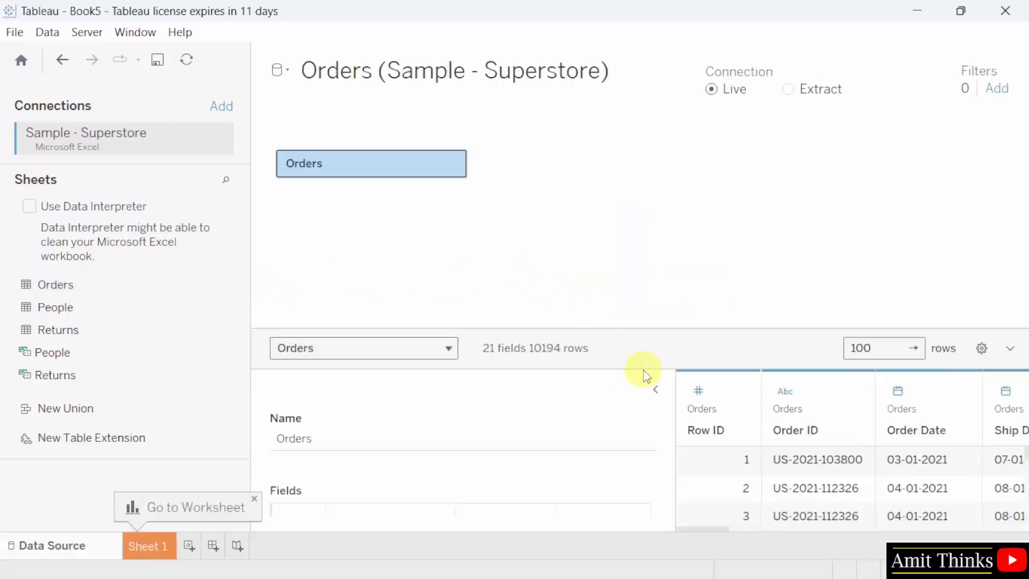
click(656, 389)
drag(683, 328, 681, 249)
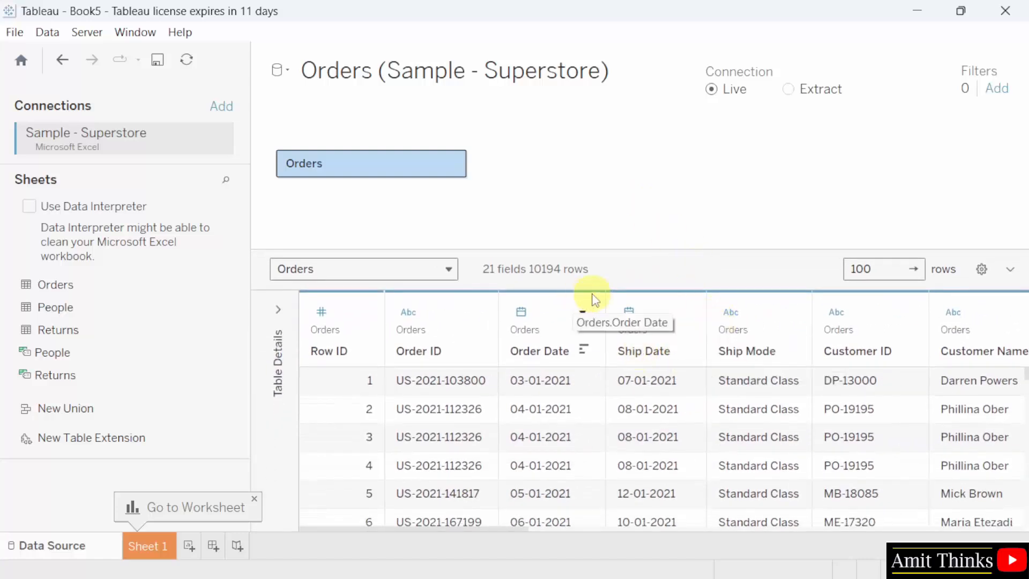
Go to the Sheet 1 worksheet and rename it Profits_Sales.
click(159, 551)
double_click(160, 547)
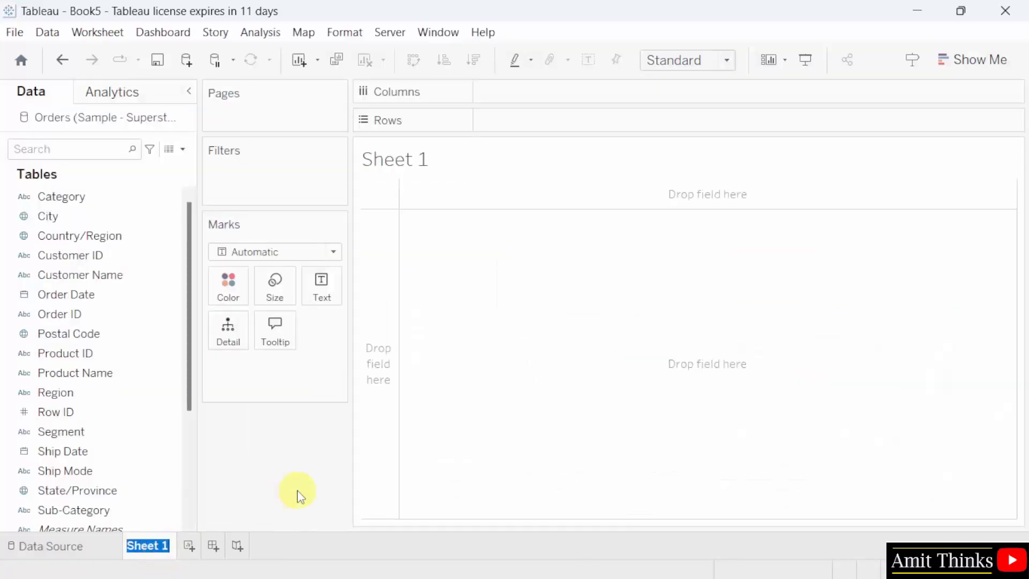
text(Profits_)
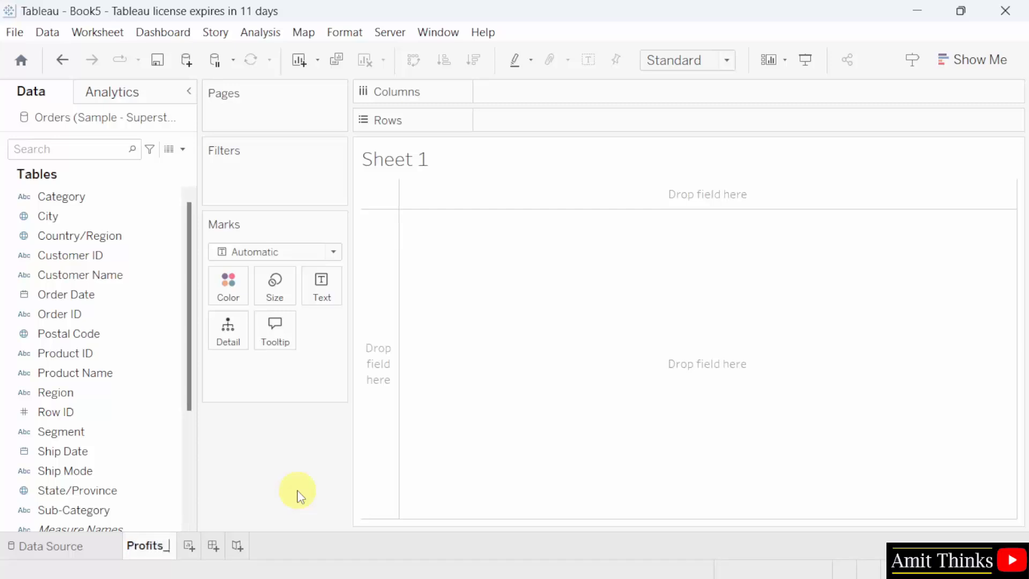
text(Sales)
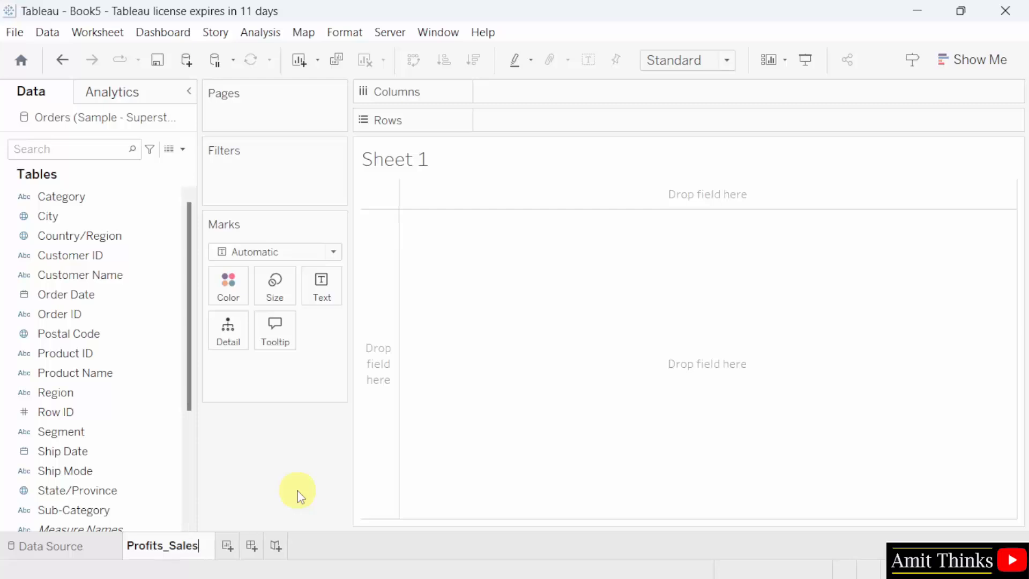
click(514, 403)
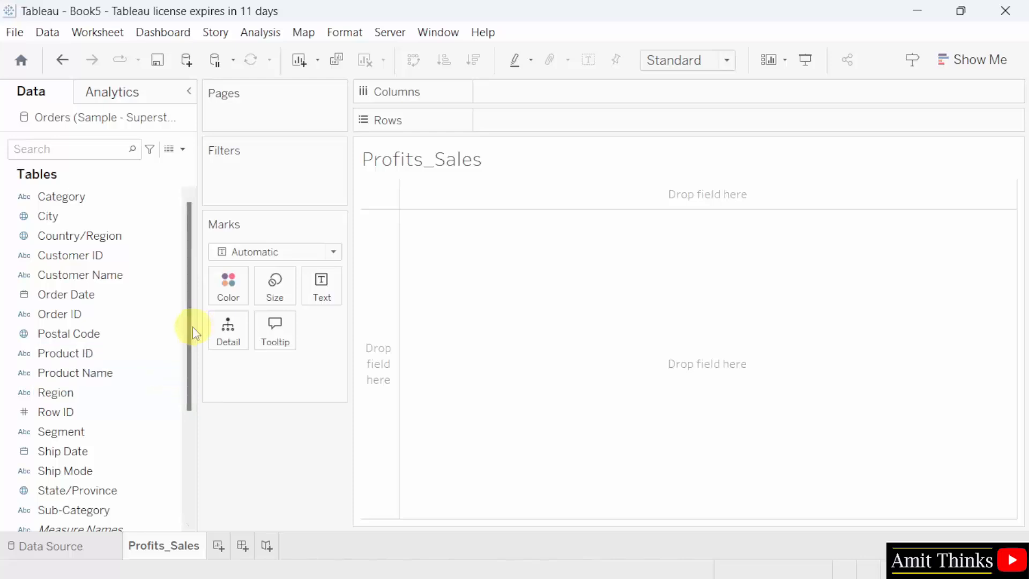
Place the Segment field on Columns and the Sub-Category field on Rows.
drag(189, 328, 188, 443)
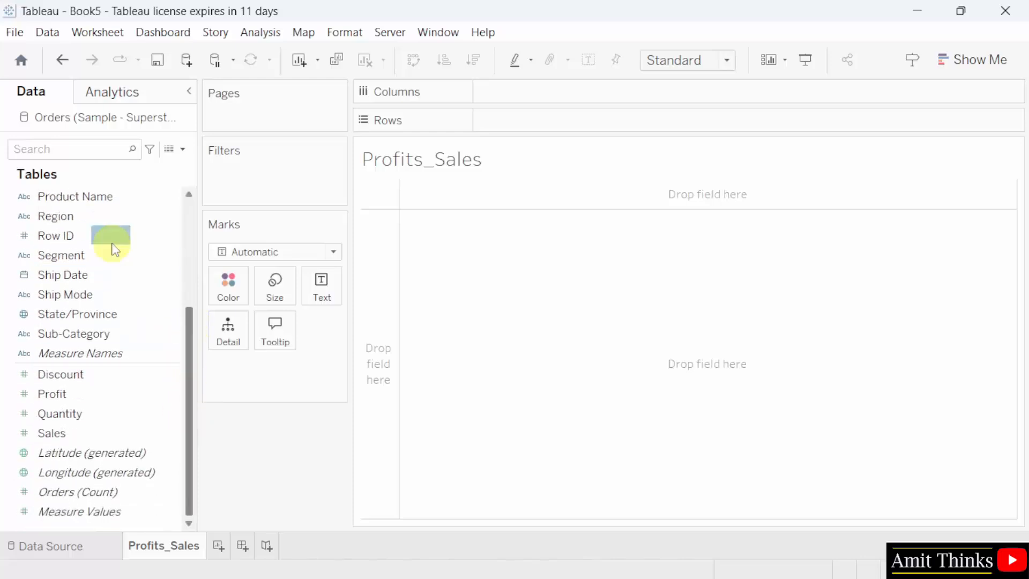
click(111, 273)
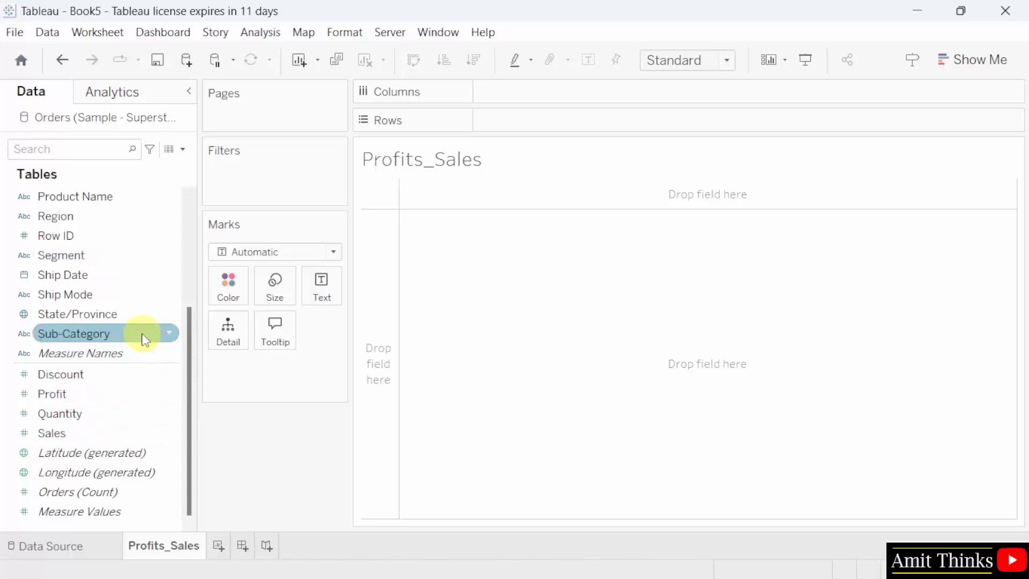
drag(142, 334, 137, 331)
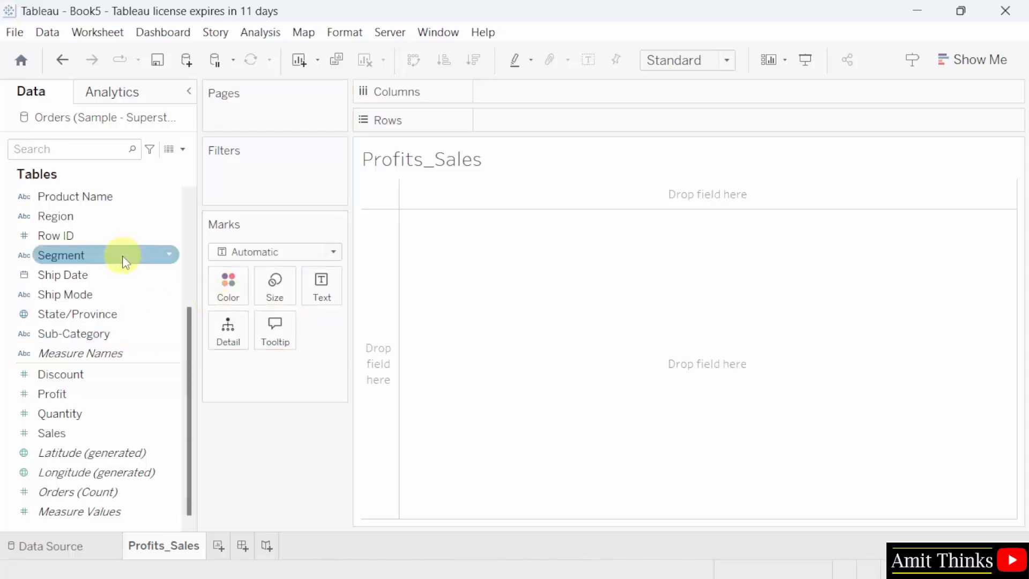
drag(123, 261, 603, 95)
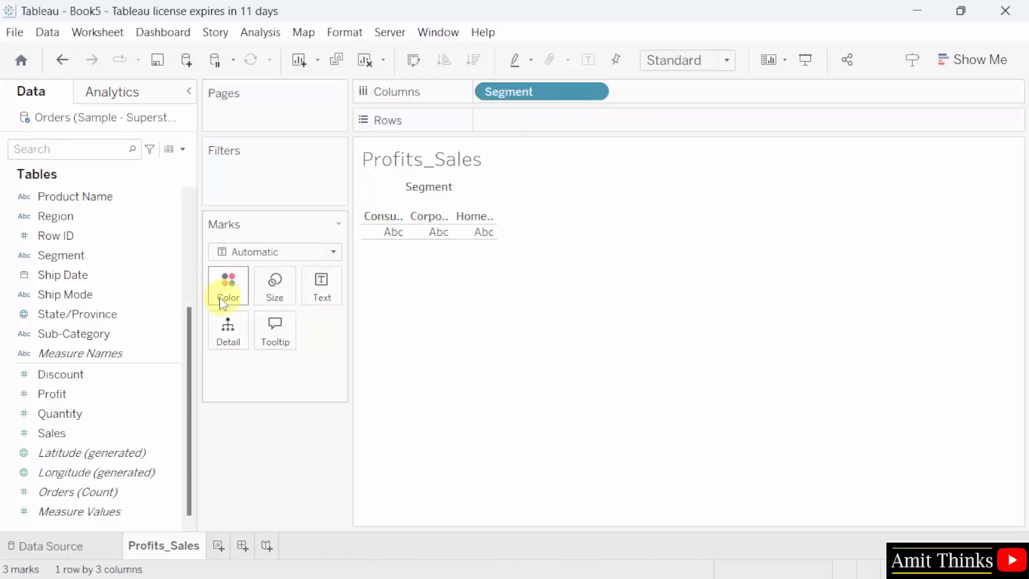
click(153, 334)
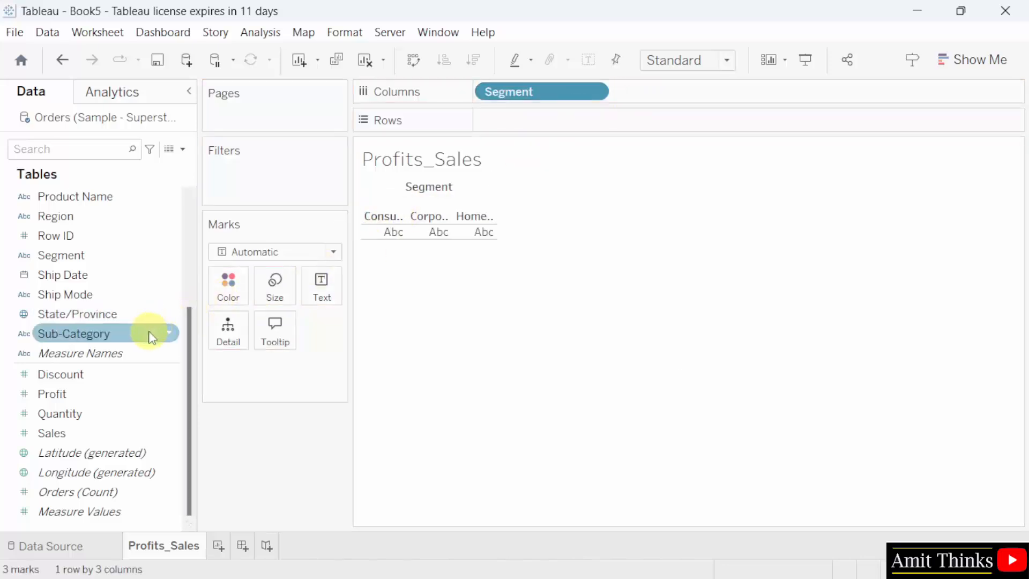
drag(149, 332, 615, 121)
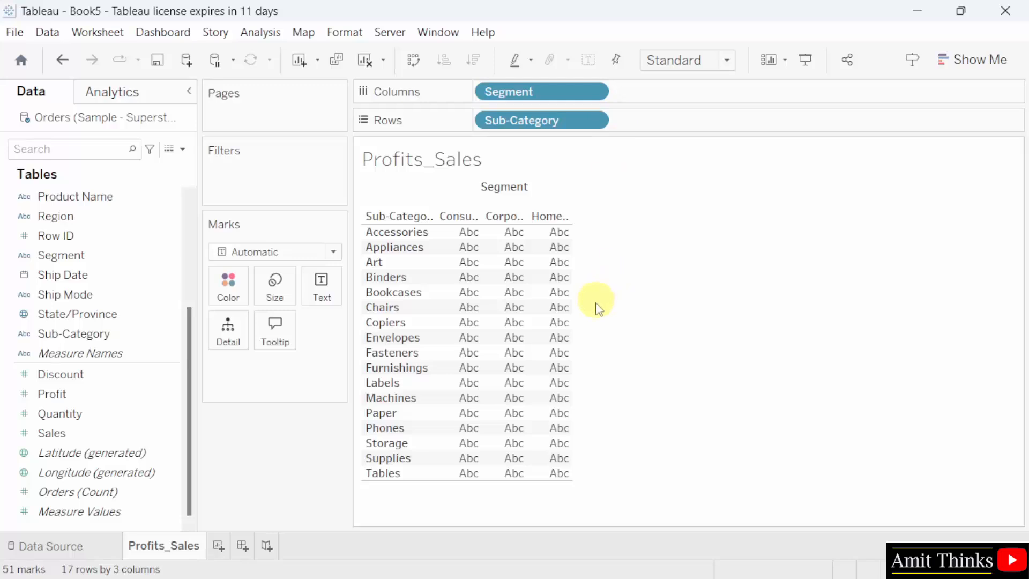
Encode the marks with Sales as color and Profit as size.
click(140, 434)
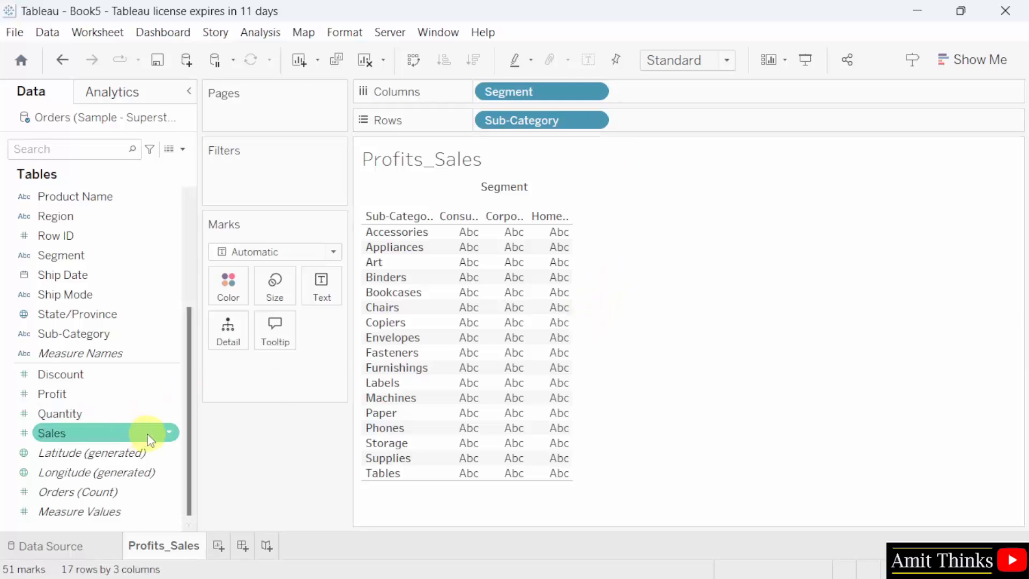
drag(149, 440, 244, 296)
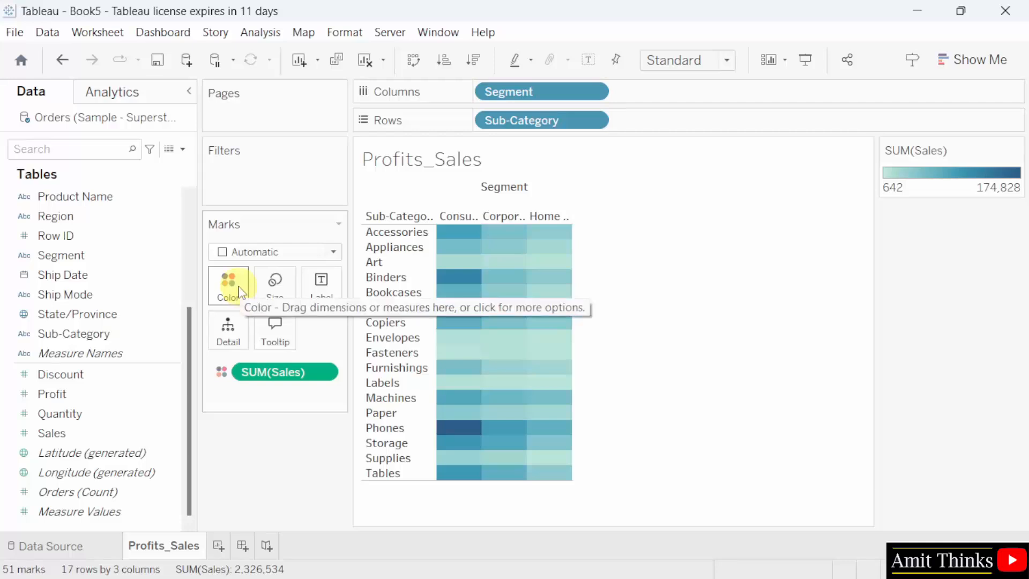
click(155, 400)
click(104, 402)
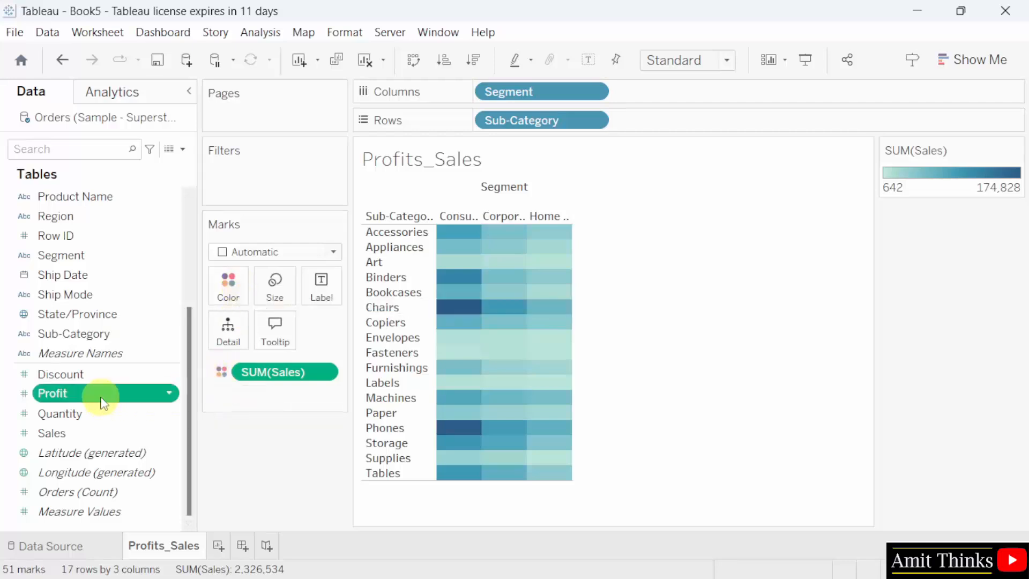
drag(104, 402, 273, 293)
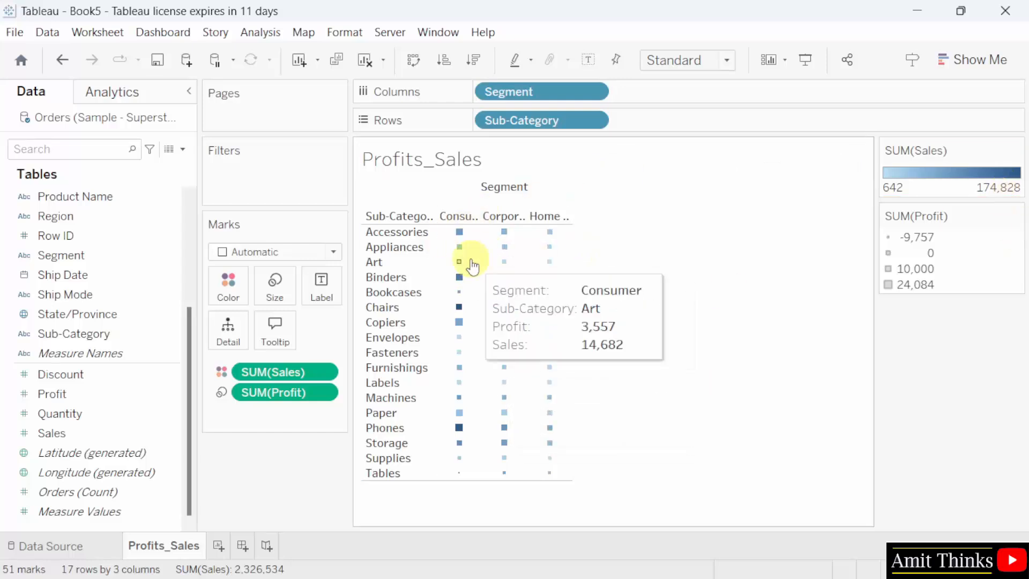
Set the Profits_Sales chart's fit to Entire View.
click(714, 63)
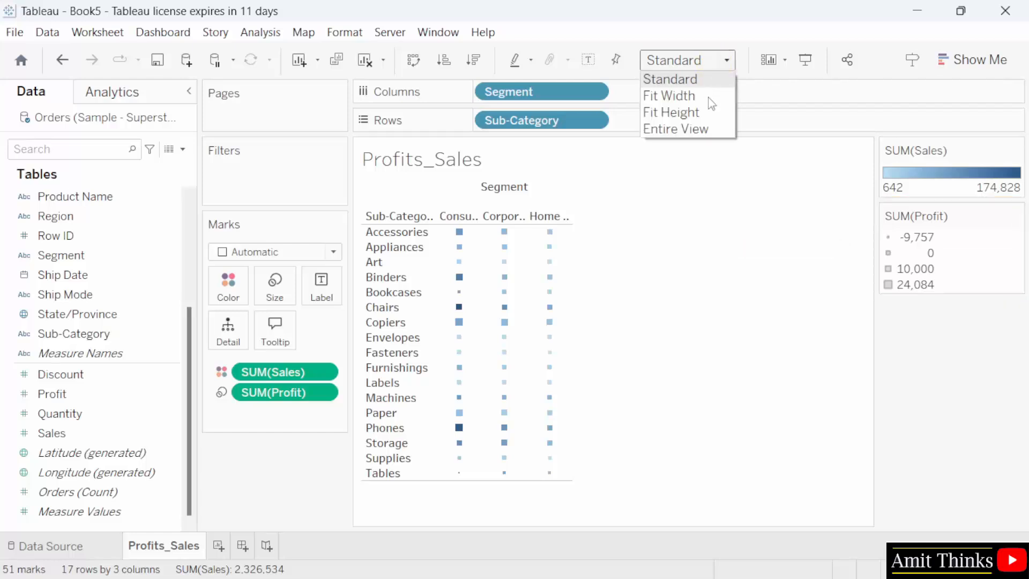
click(718, 130)
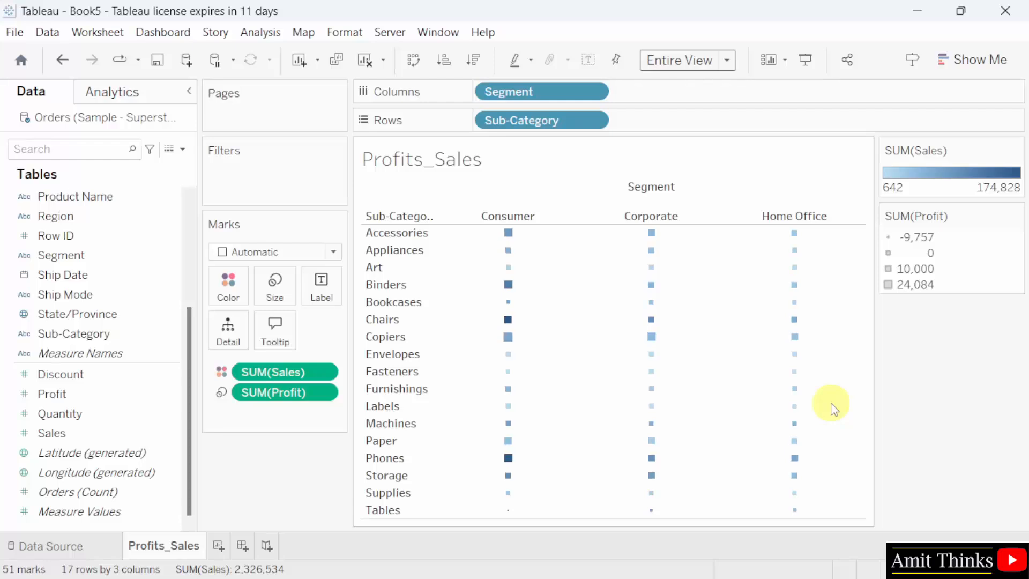
mouse_move(757, 365)
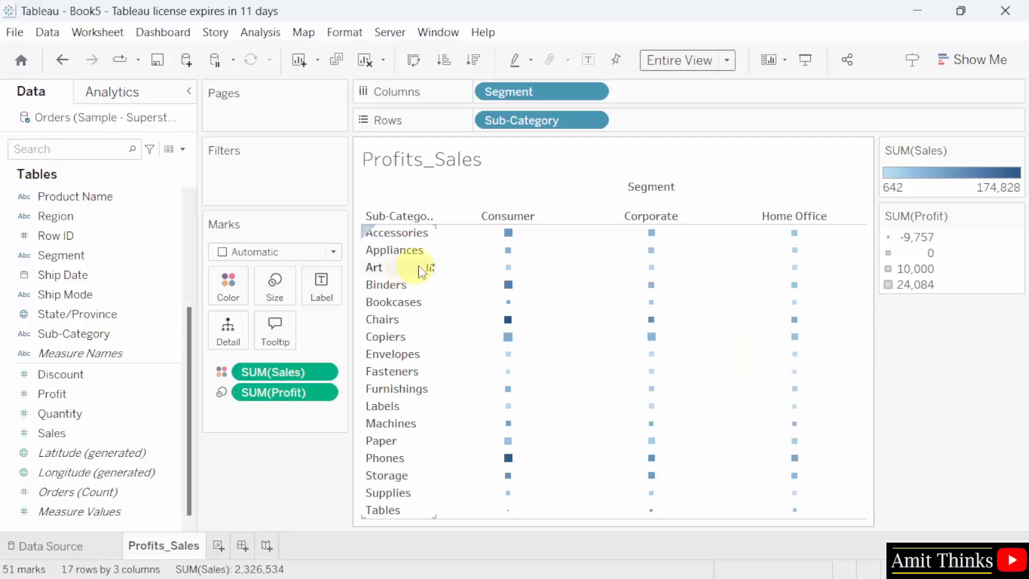
mouse_move(509, 287)
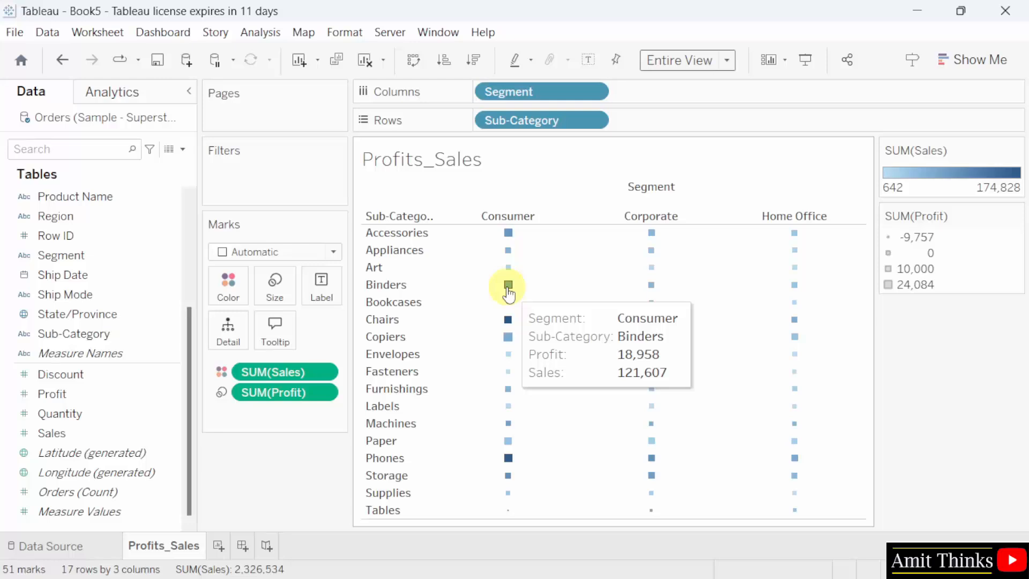
Save the workbook as Amit_Tableau_Dashboard.twb in the Workbooks folder of My Tableau Repository.
click(16, 33)
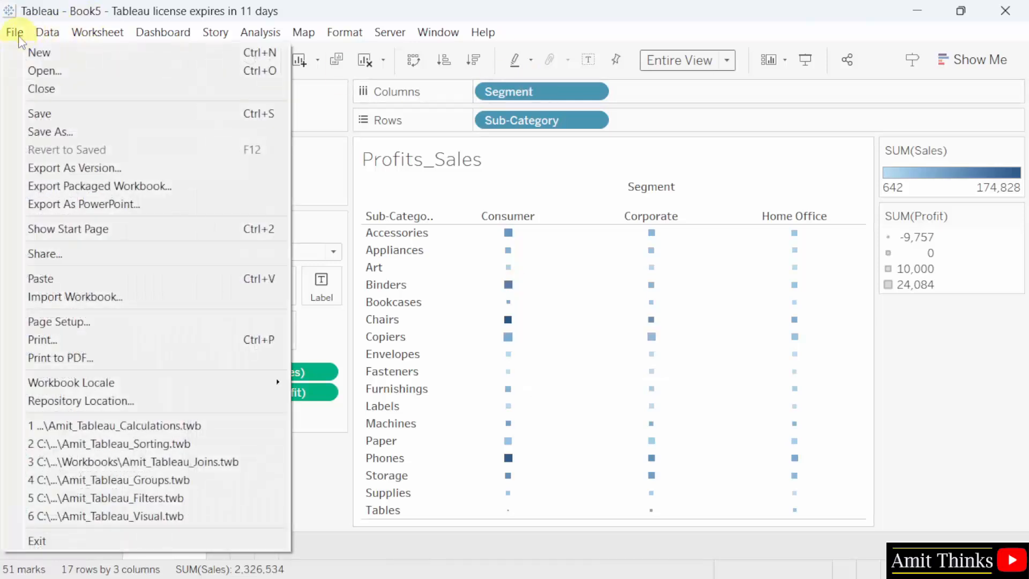
click(171, 131)
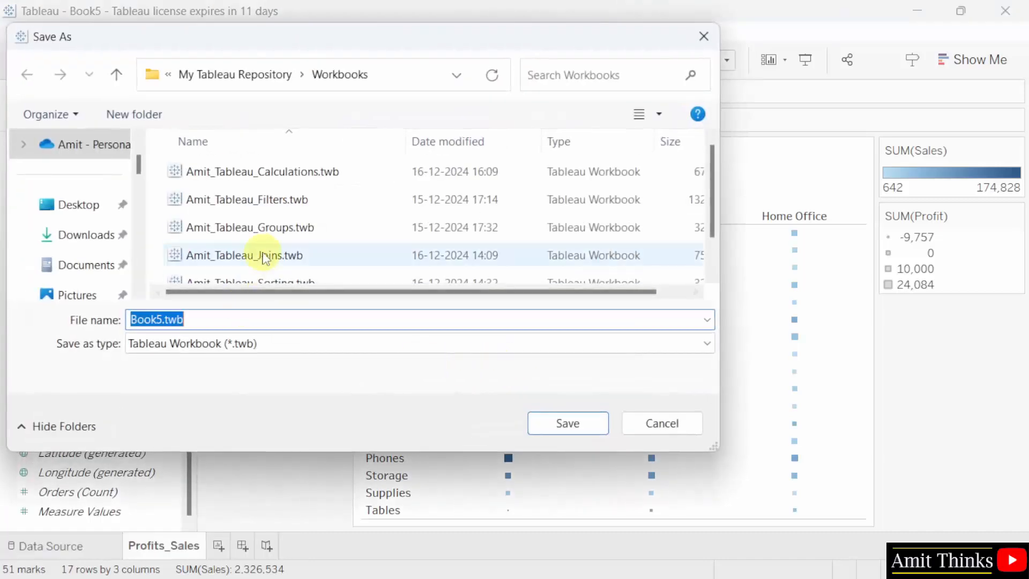
scroll(262, 258, down, 1)
drag(163, 320, 111, 322)
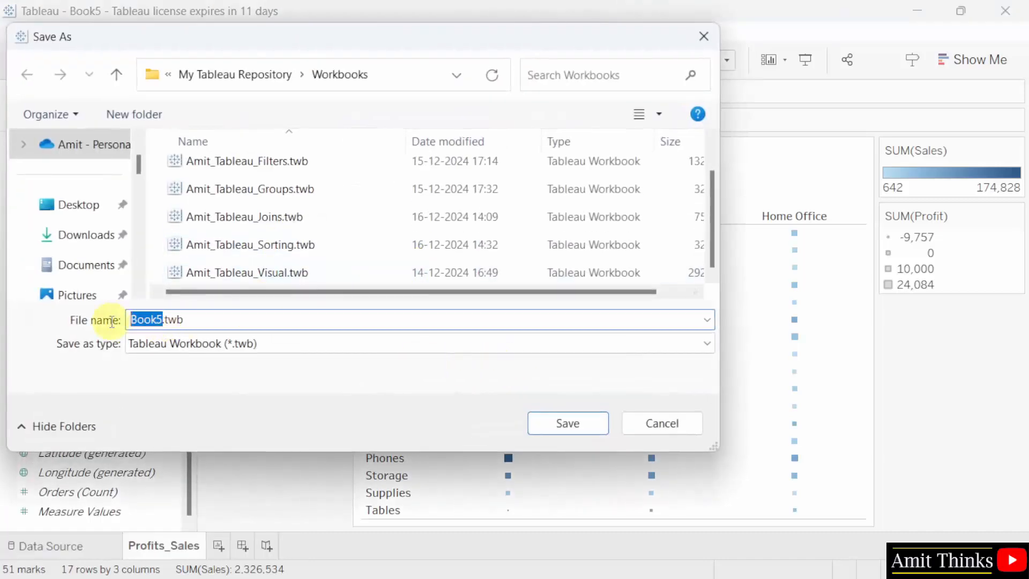
text(Amit_Tab)
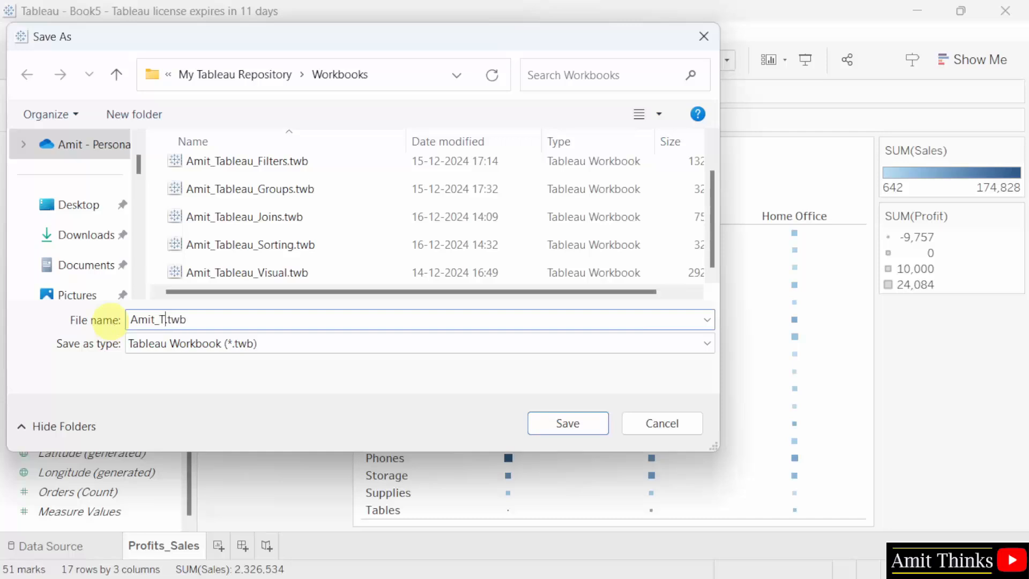
text(leau_Dashboa)
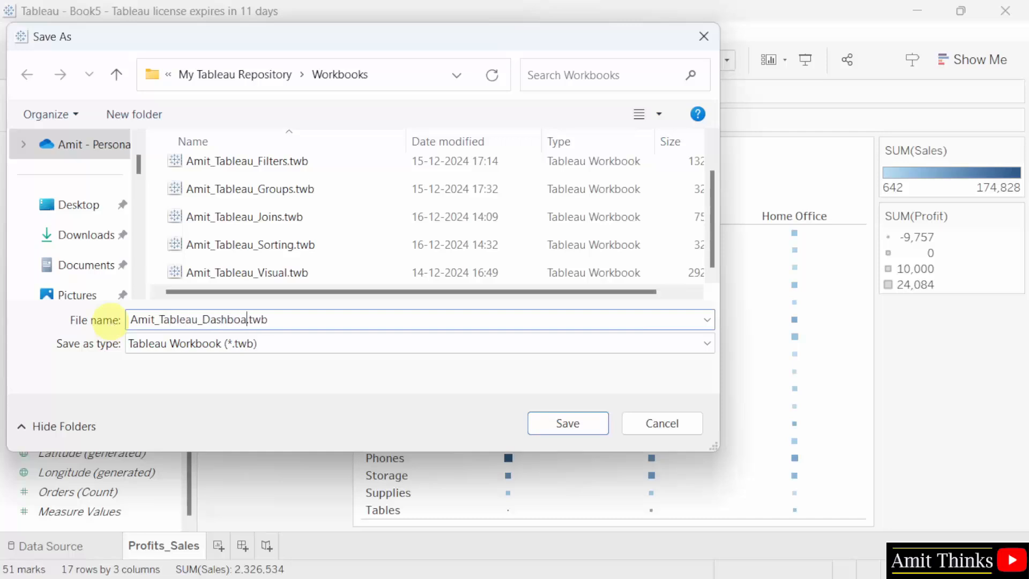
text(rd)
double_click(232, 316)
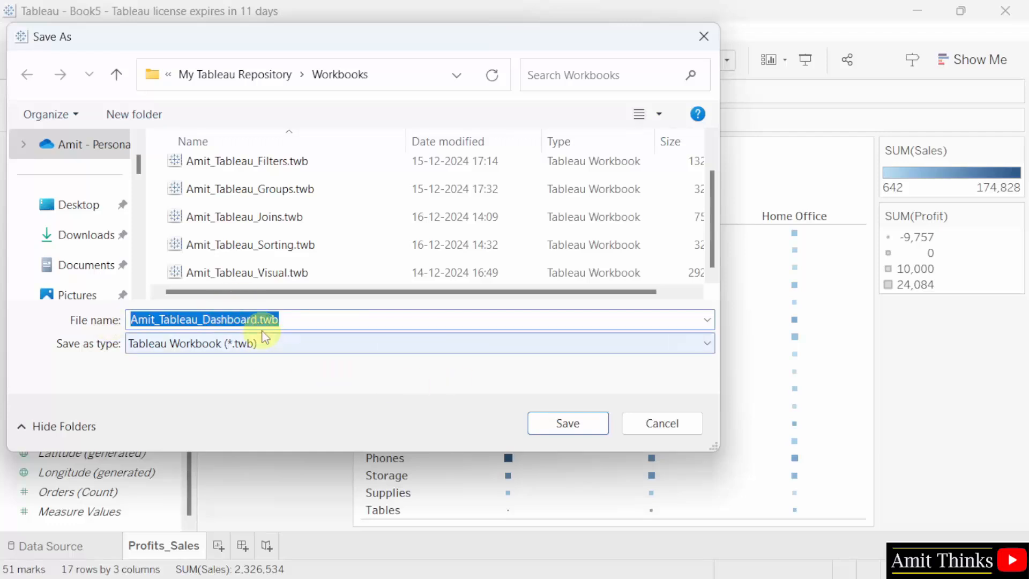
click(404, 85)
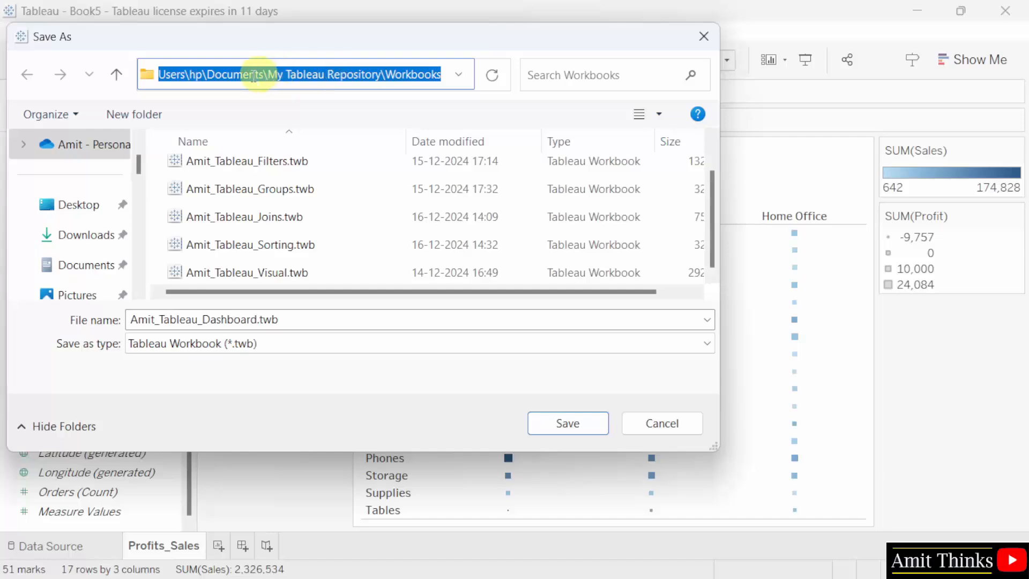
click(215, 74)
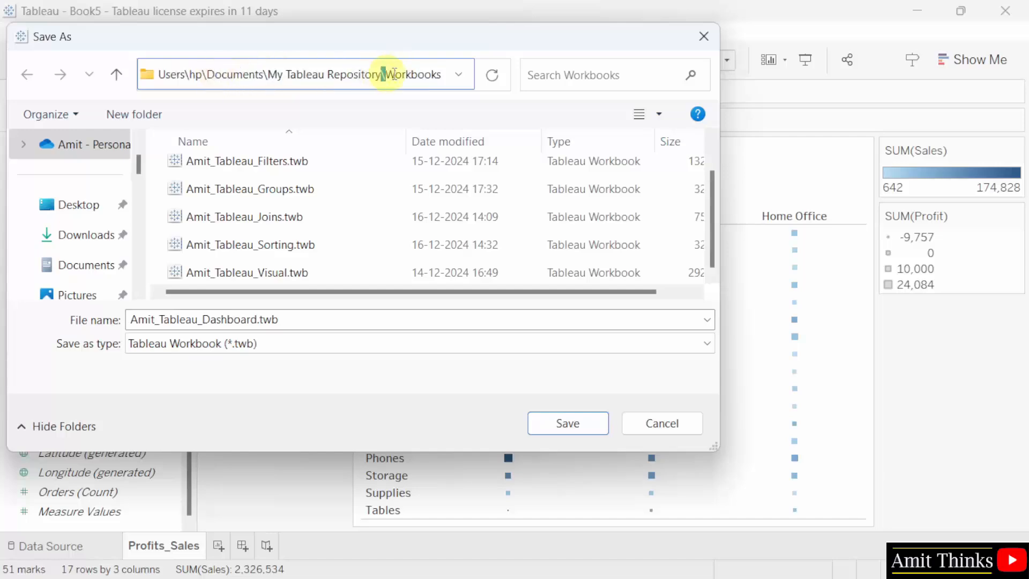
double_click(413, 74)
click(418, 74)
click(595, 423)
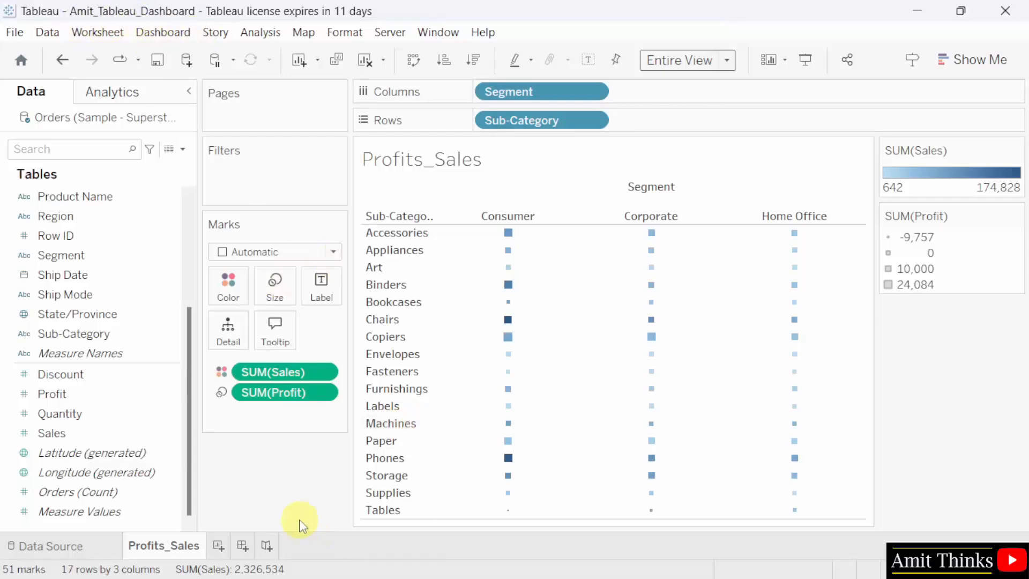
Add a new worksheet and name it States_Sales.
click(220, 548)
double_click(222, 548)
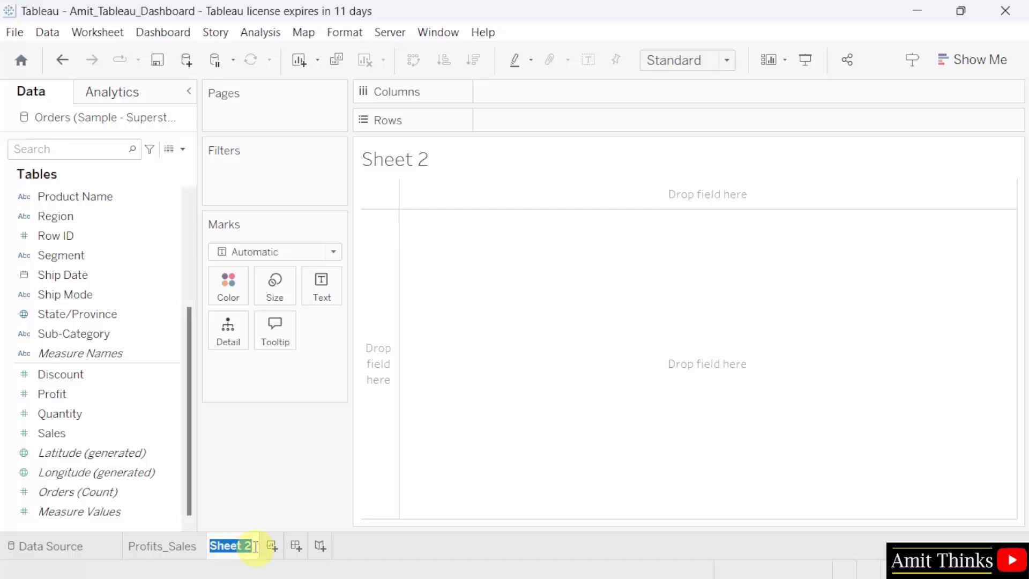
text(States_SAles)
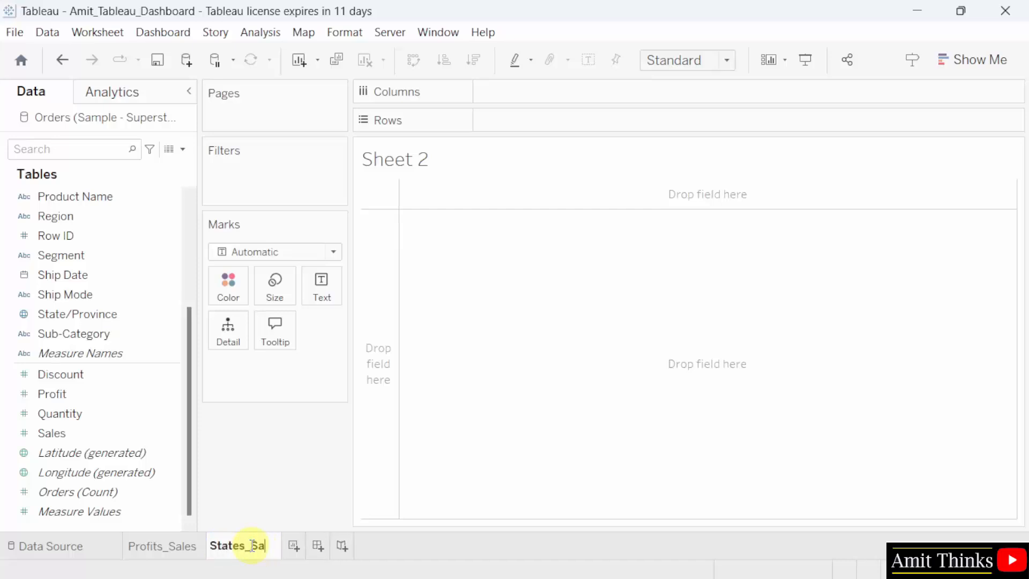
click(433, 460)
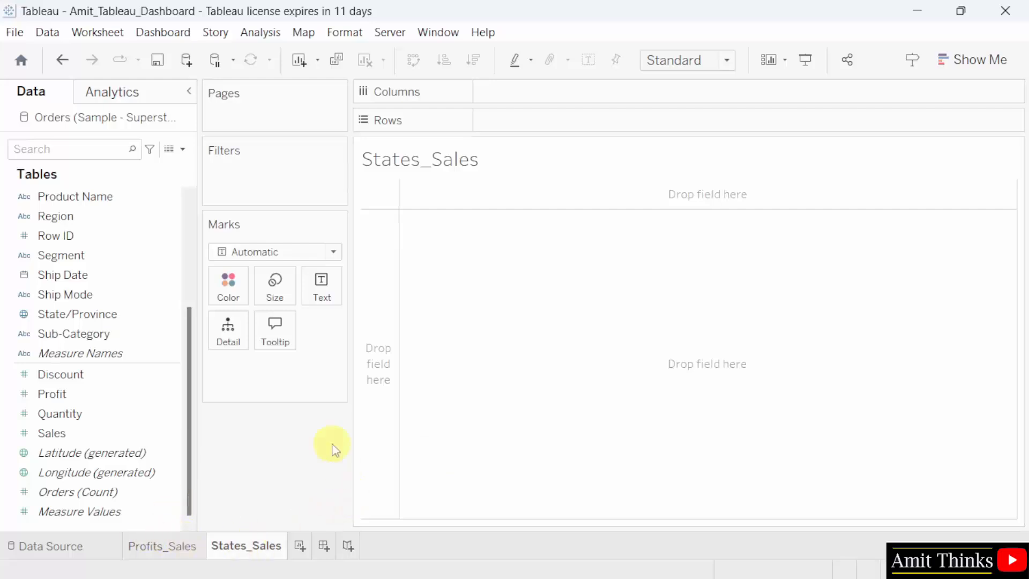
Place the State/Province field on Rows and the Sales field on Columns.
click(109, 316)
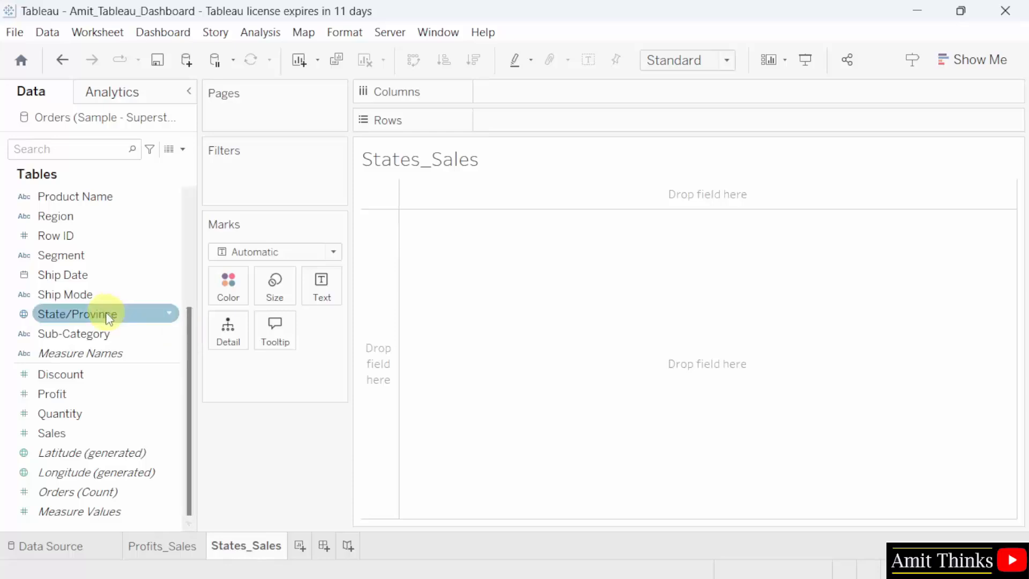
drag(110, 317, 579, 125)
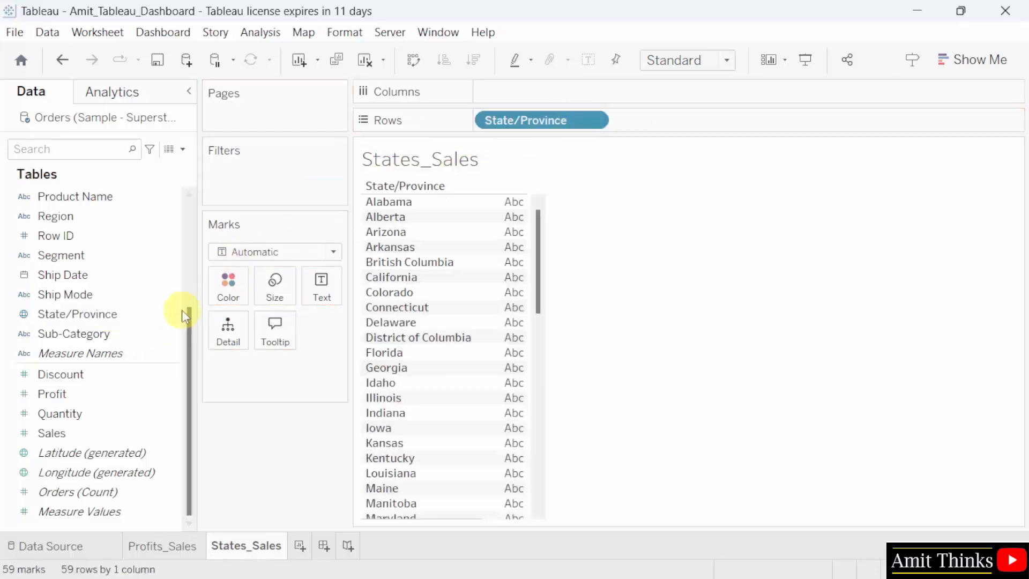
click(122, 427)
drag(123, 429, 564, 85)
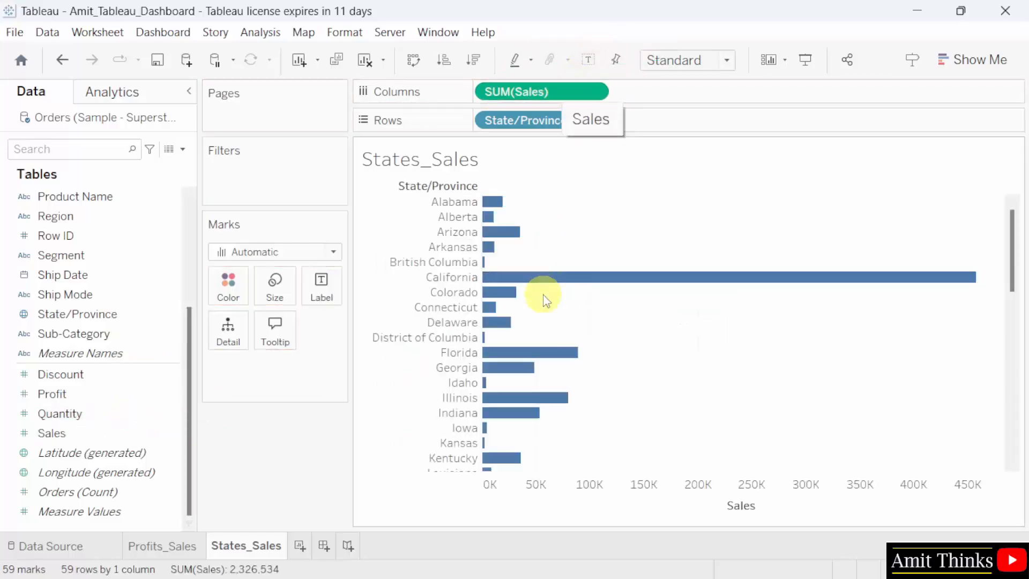
Try fitting the States_Sales chart to Entire View and return it to the Standard fit.
mouse_move(556, 287)
click(713, 63)
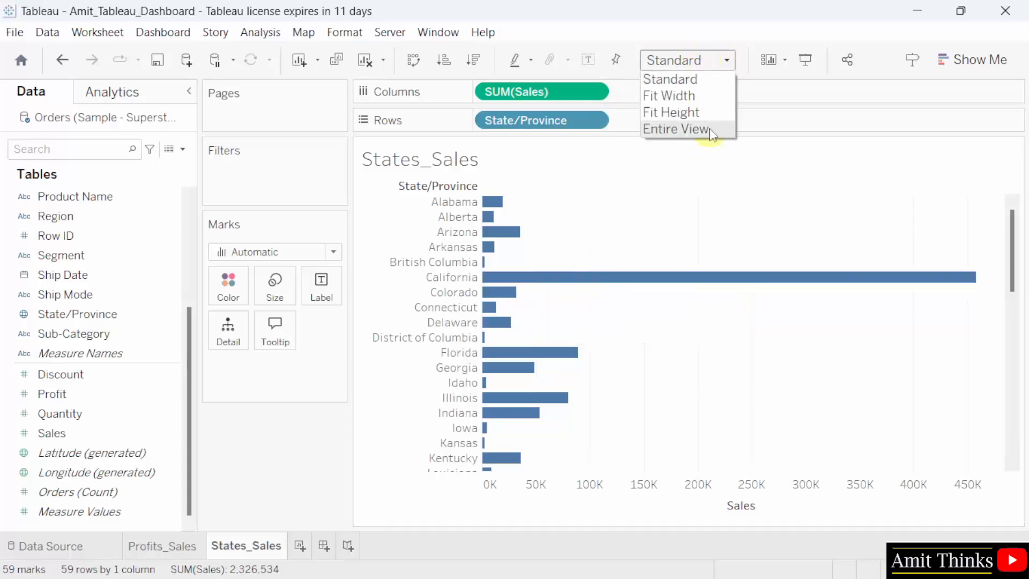
click(713, 129)
click(678, 62)
click(679, 78)
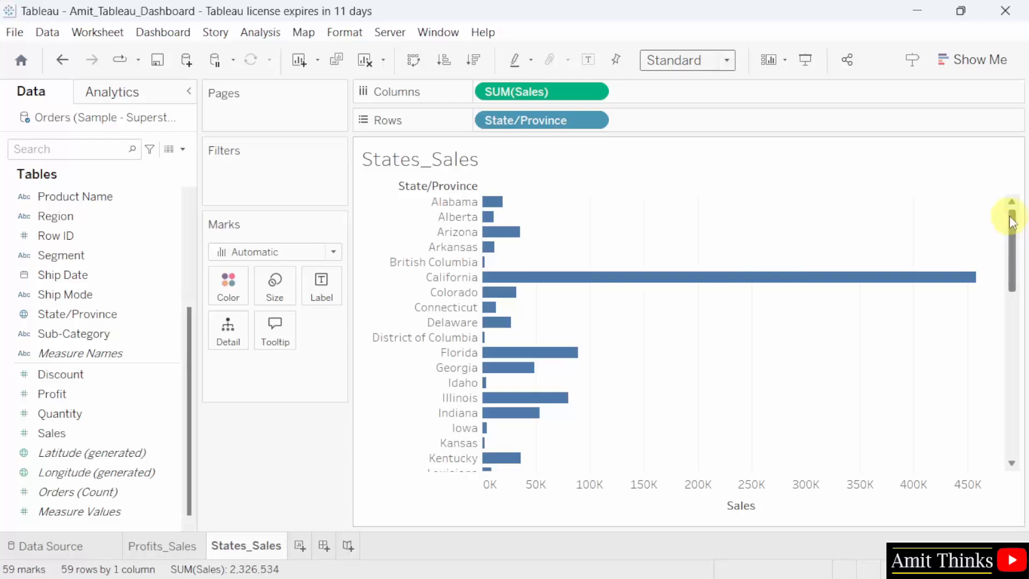
drag(1011, 214, 965, 154)
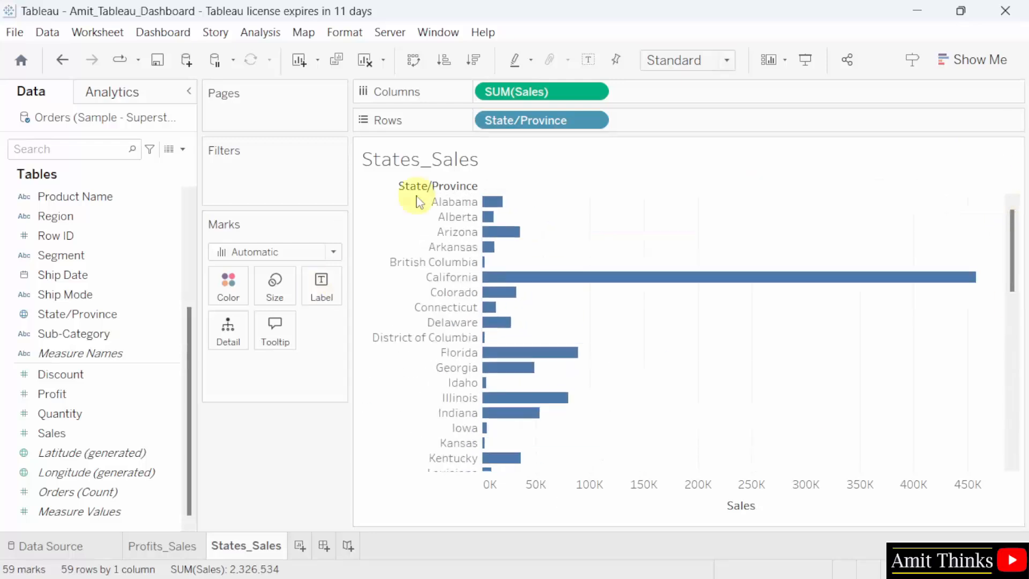
Sort State/Province by the Sales field with Sum aggregation in descending order.
click(592, 121)
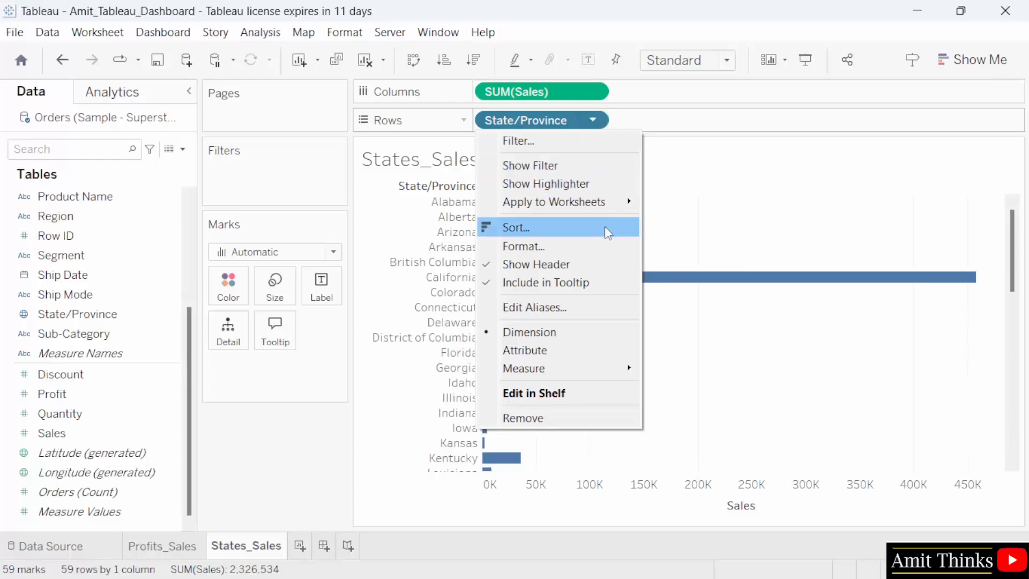
click(605, 227)
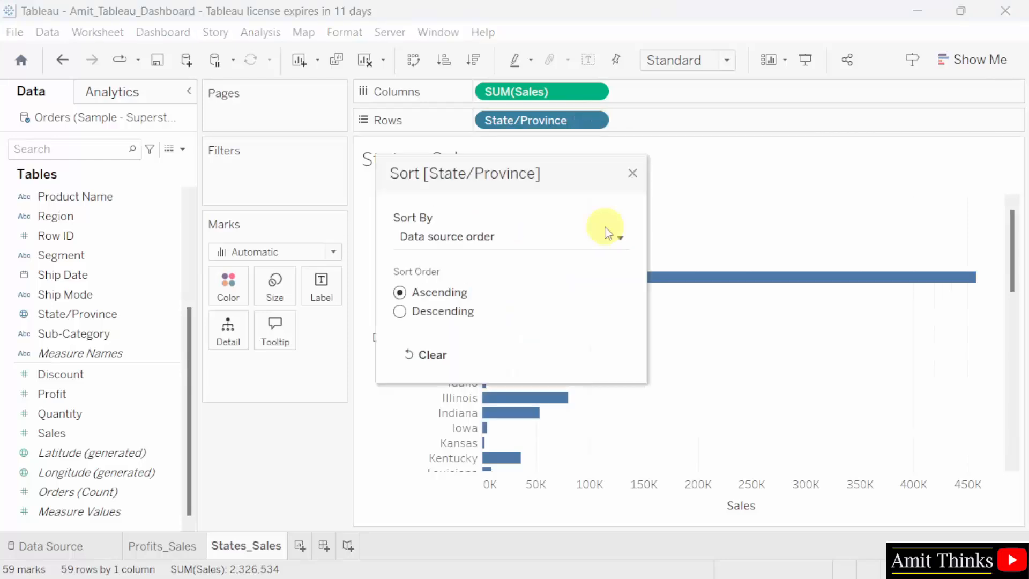
click(523, 239)
click(516, 293)
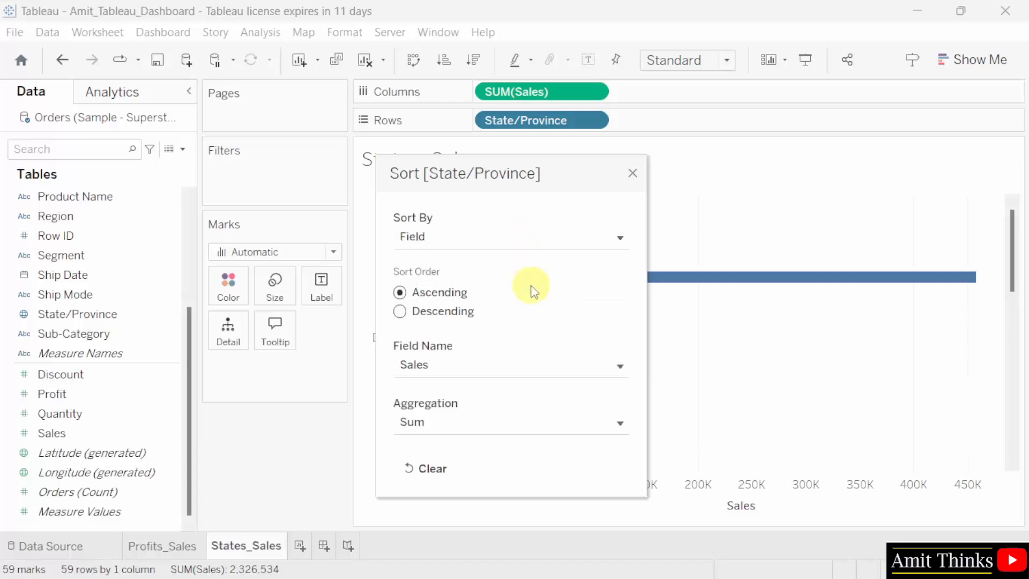
click(400, 312)
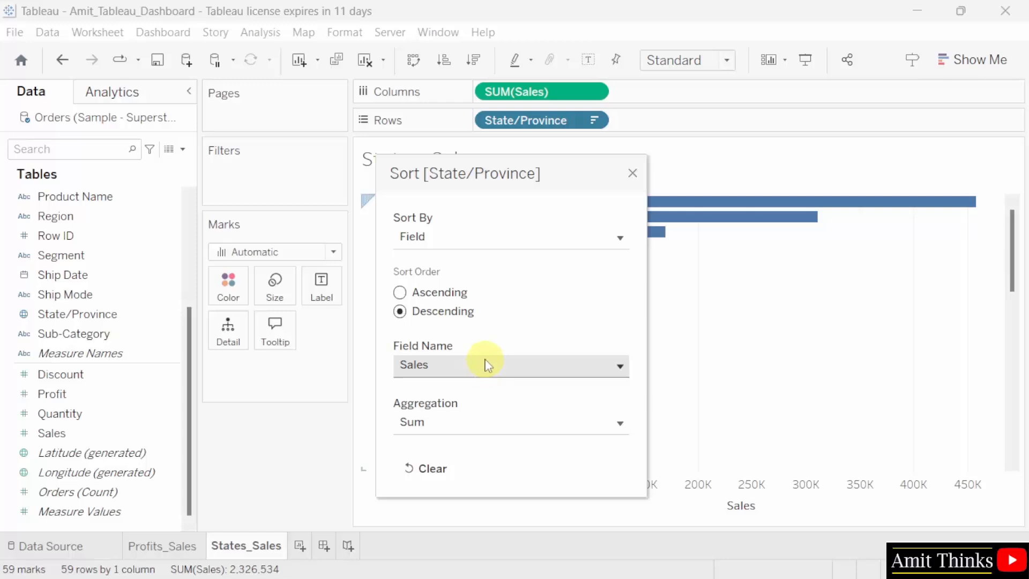
click(633, 174)
Save the workbook with the sorted States_Sales chart.
mouse_move(537, 208)
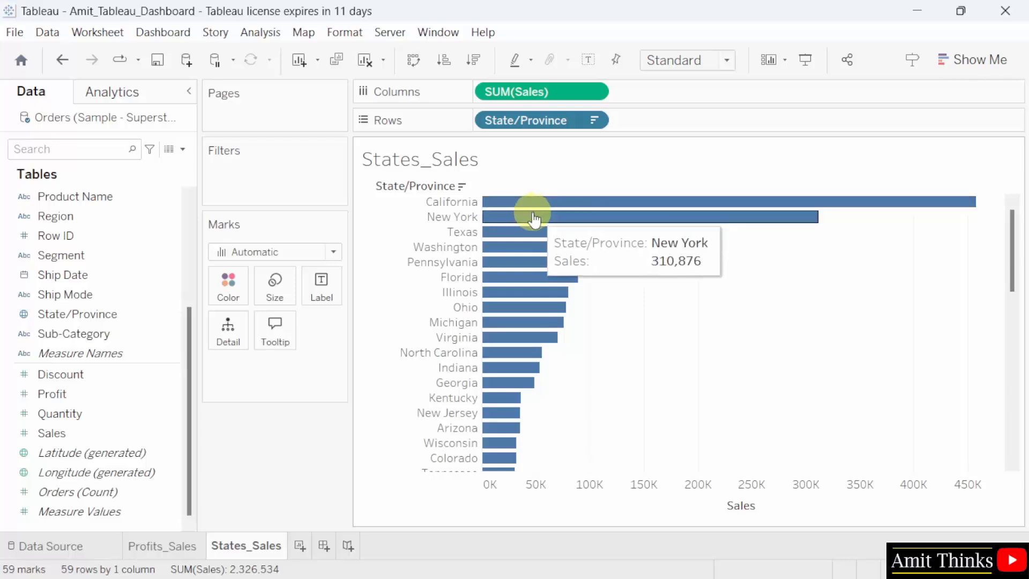
mouse_move(533, 232)
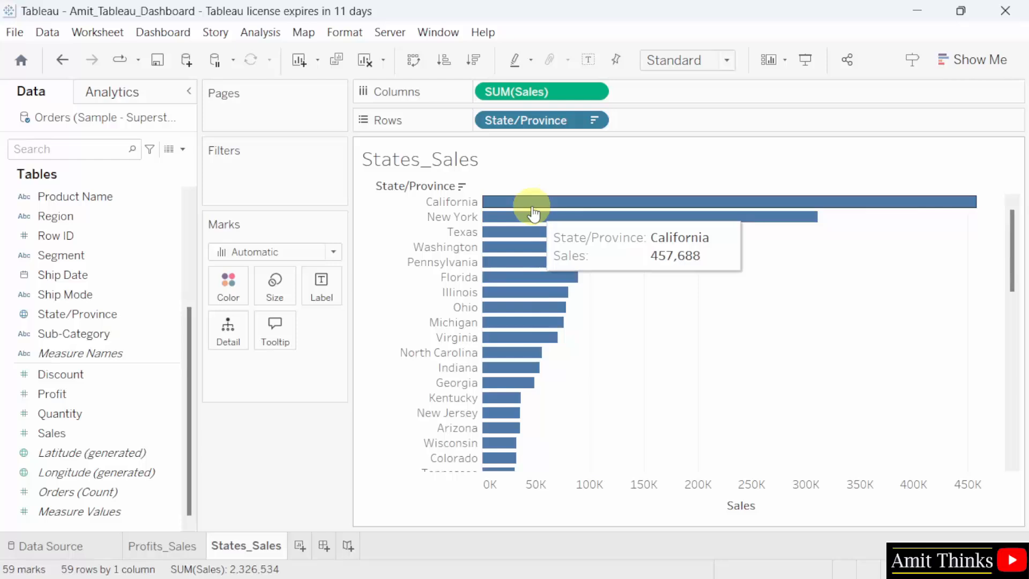
click(16, 32)
click(63, 114)
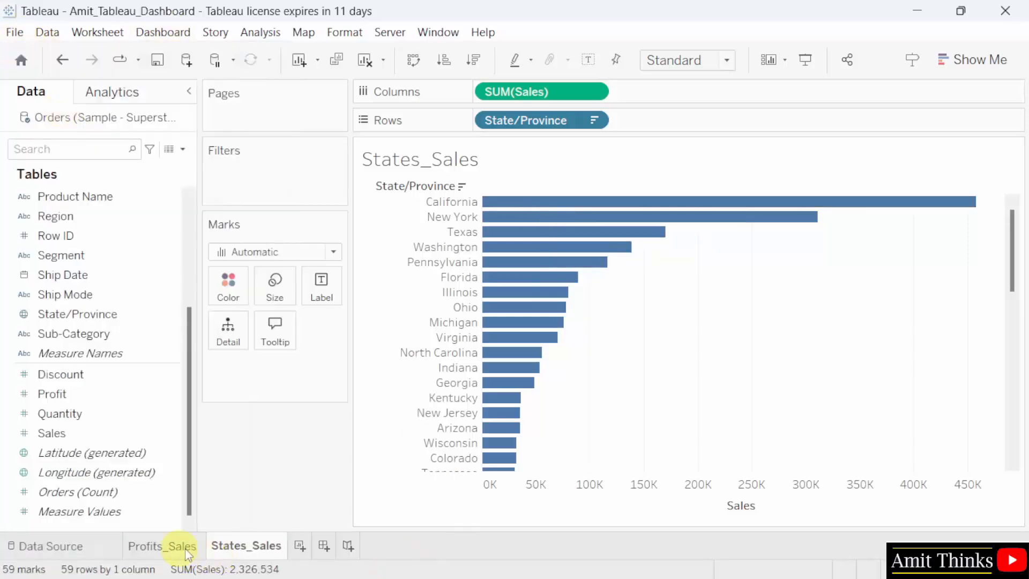
Add a new worksheet and name it Map.
click(301, 547)
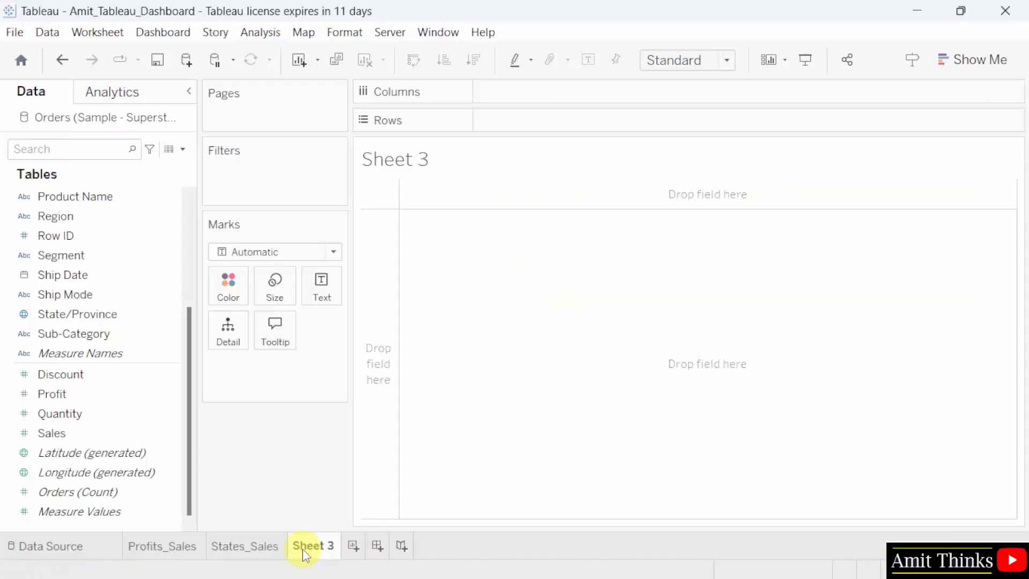
double_click(311, 552)
text(Map)
key(Return)
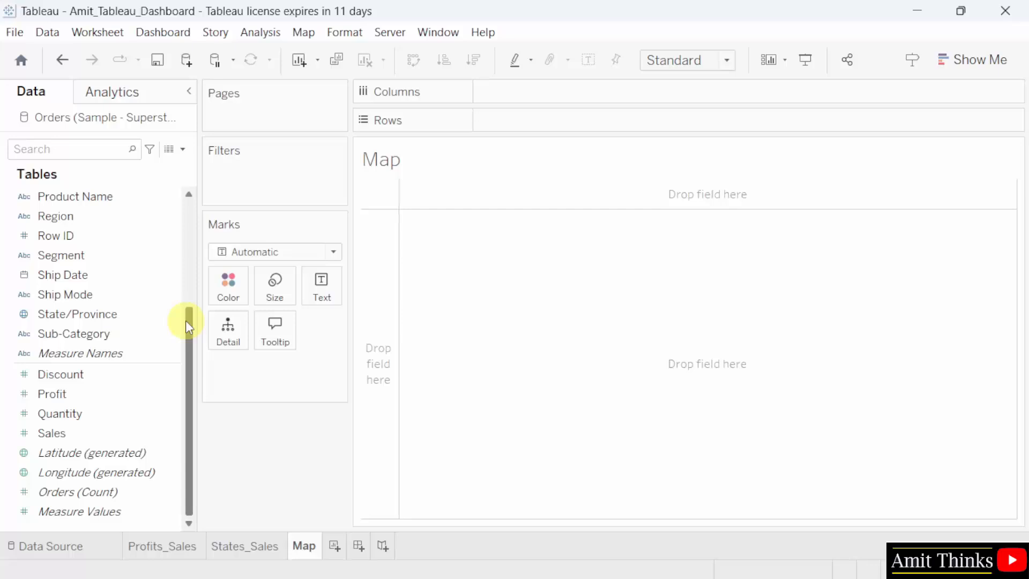
Build a map with State/Province as detail and label, and encode Sales as color.
click(154, 317)
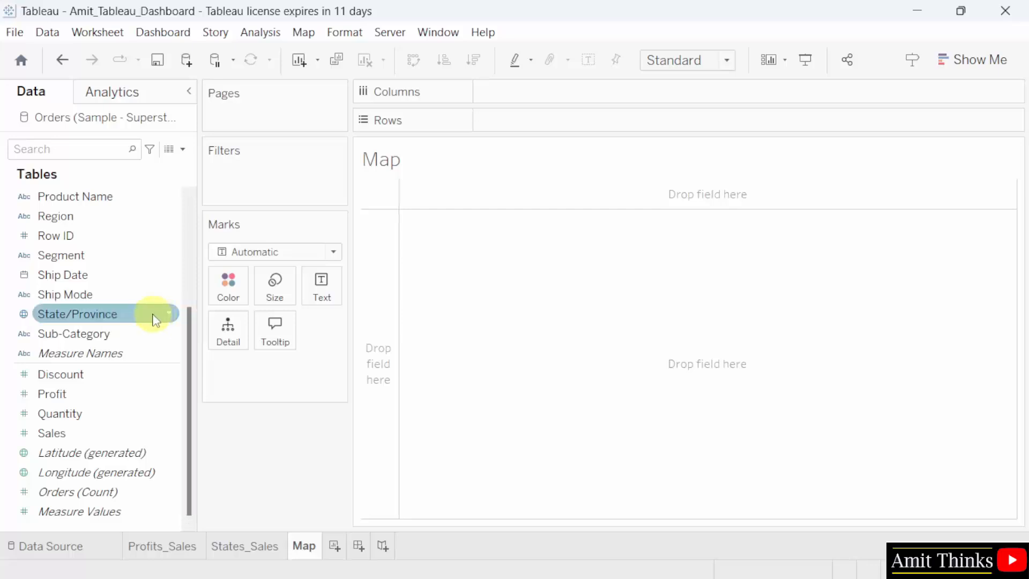
drag(153, 317, 243, 336)
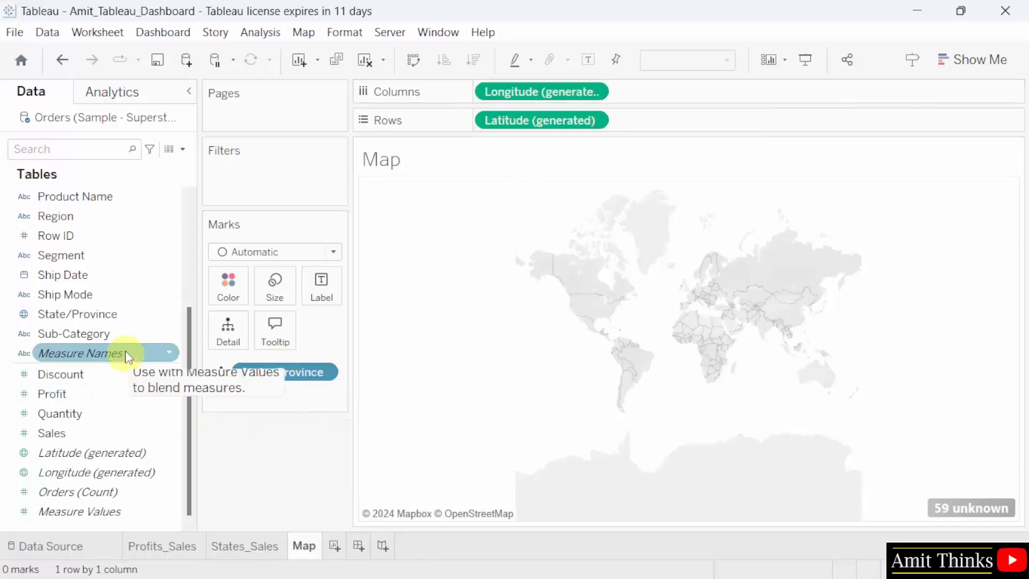
drag(127, 321, 333, 289)
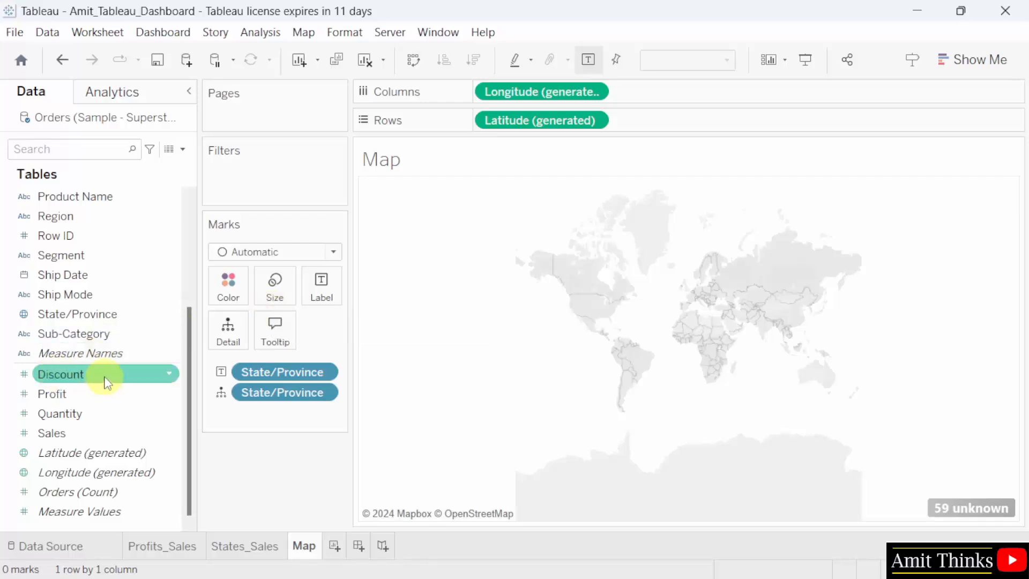
mouse_move(137, 428)
mouse_down()
mouse_move(264, 375)
mouse_move(240, 285)
mouse_up()
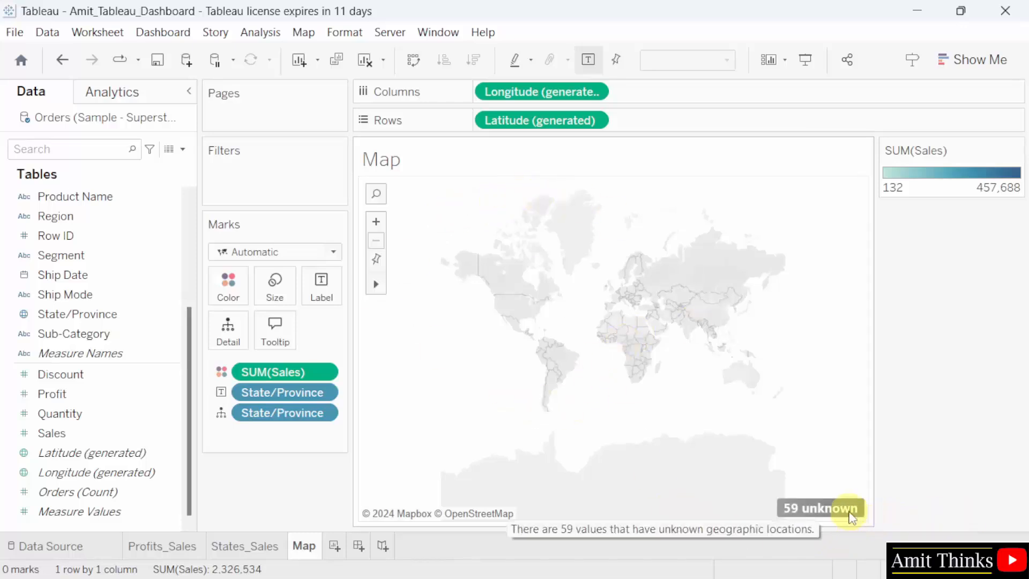
Edit the map's unknown locations, setting the fixed Country/Region to United States.
click(825, 509)
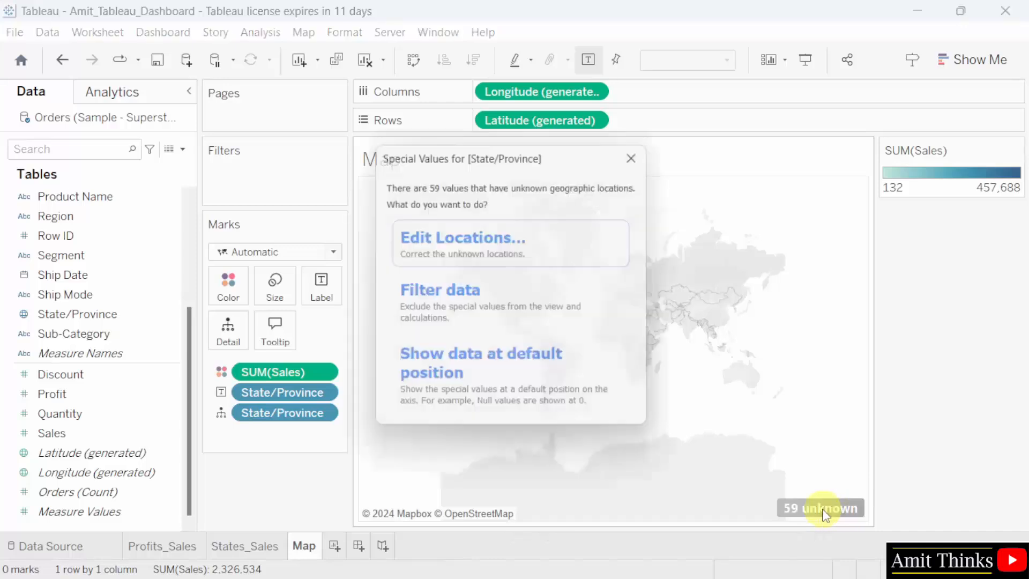
click(554, 251)
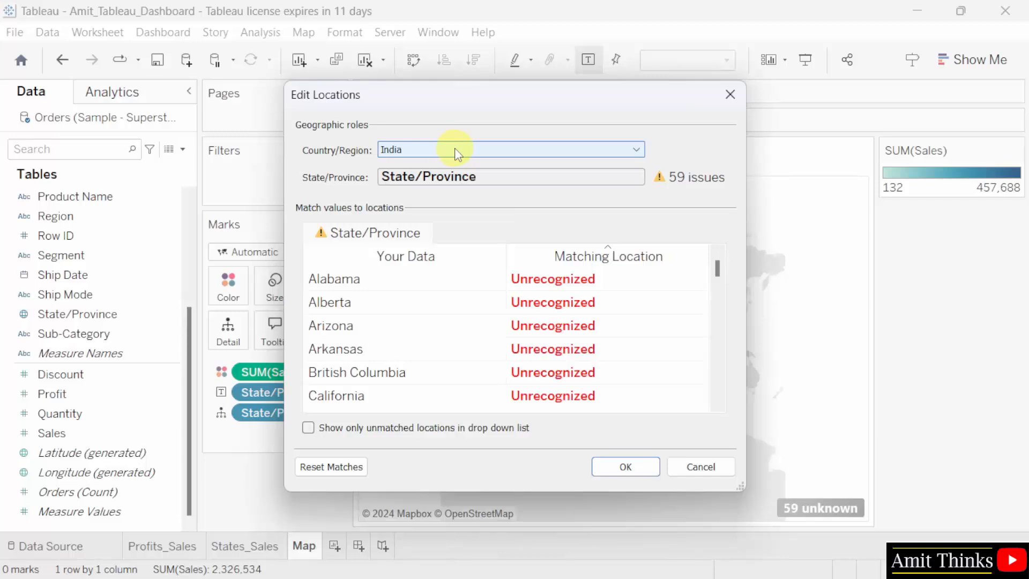
click(457, 153)
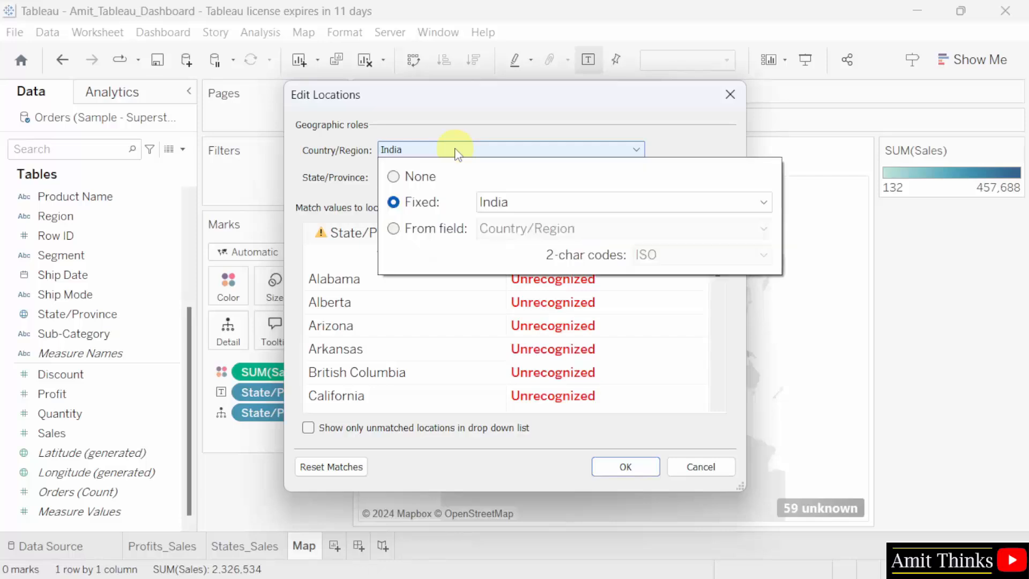
click(485, 203)
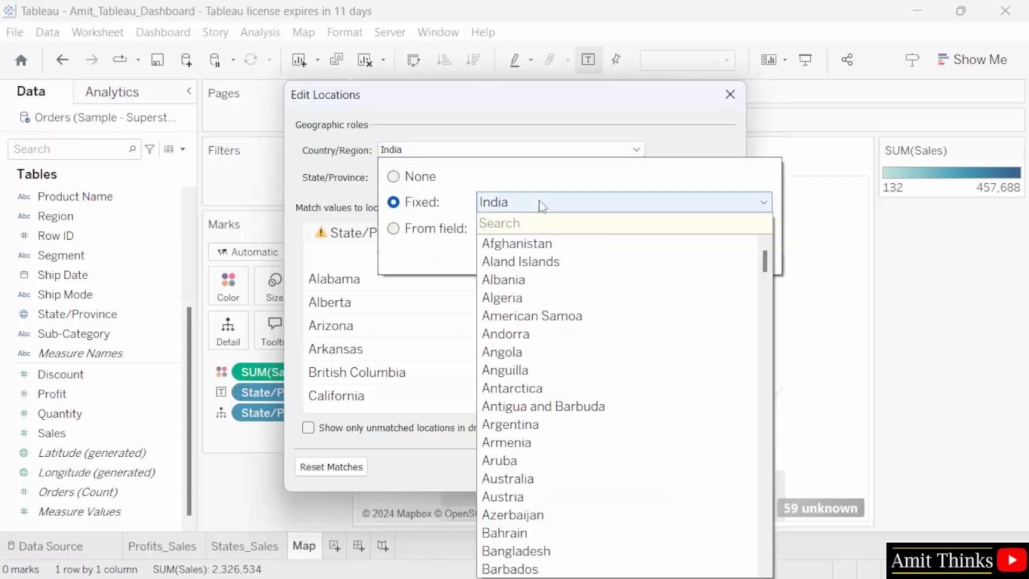
text(u)
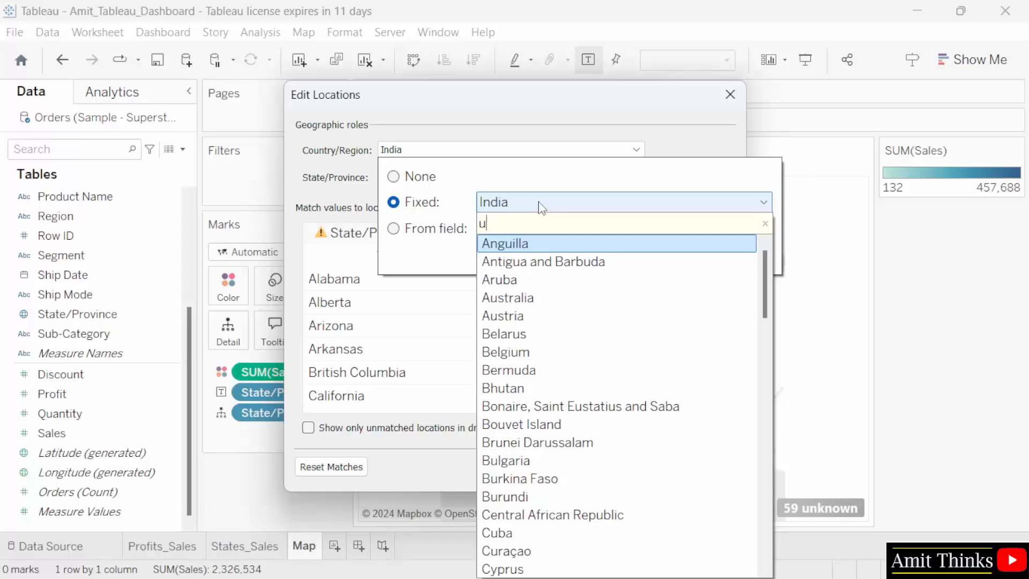
text(ni)
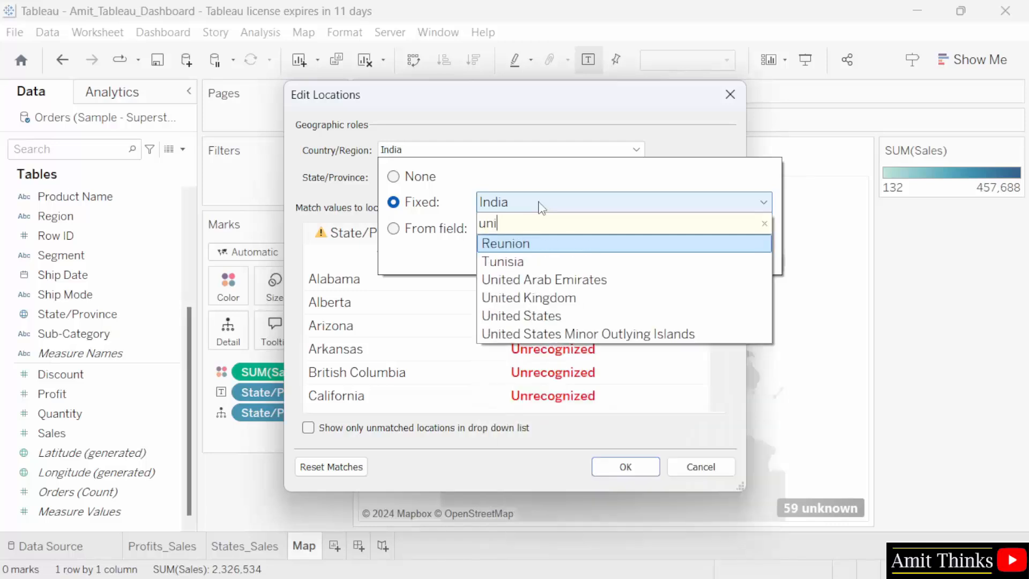
click(614, 317)
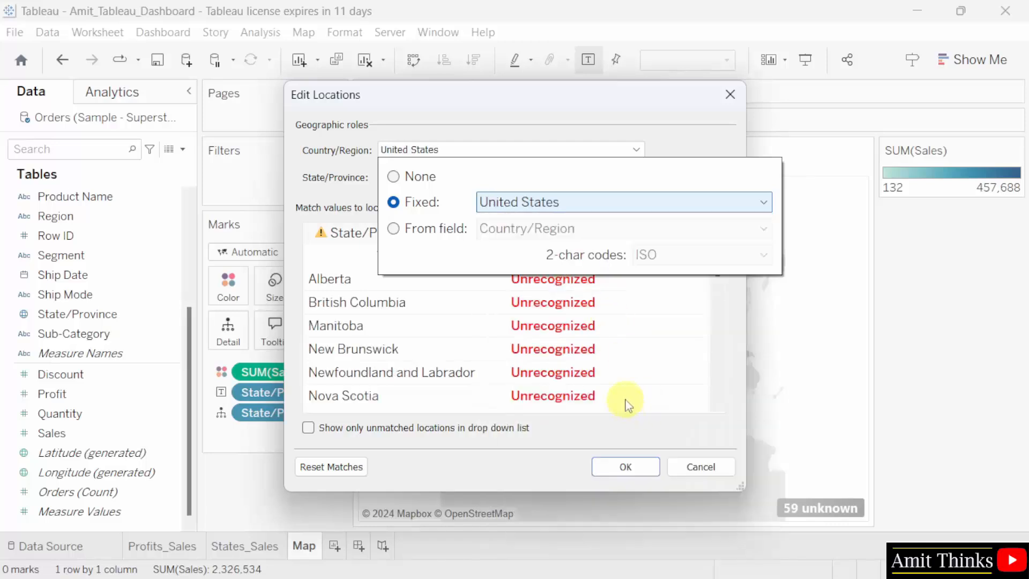
click(602, 135)
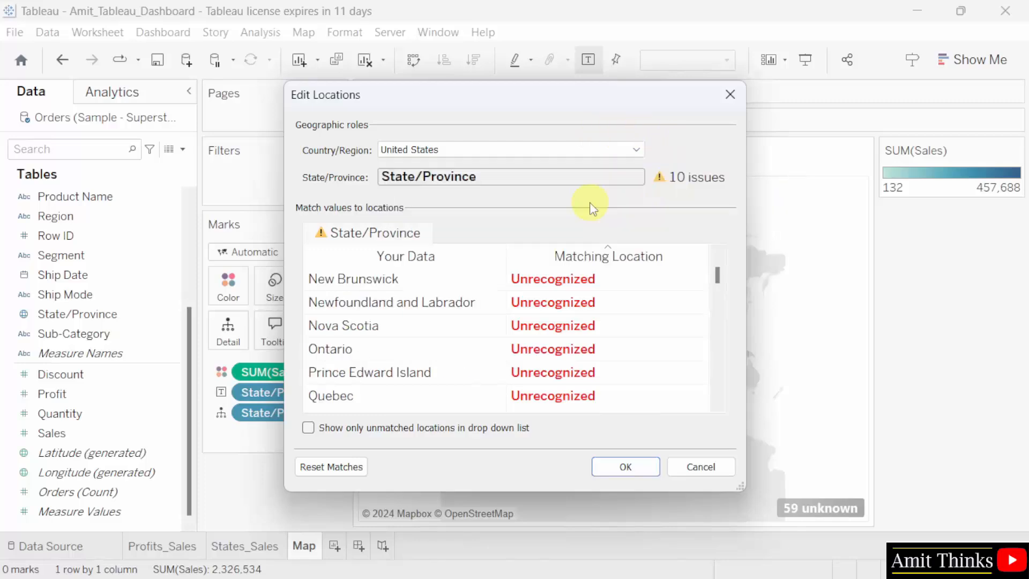
click(626, 467)
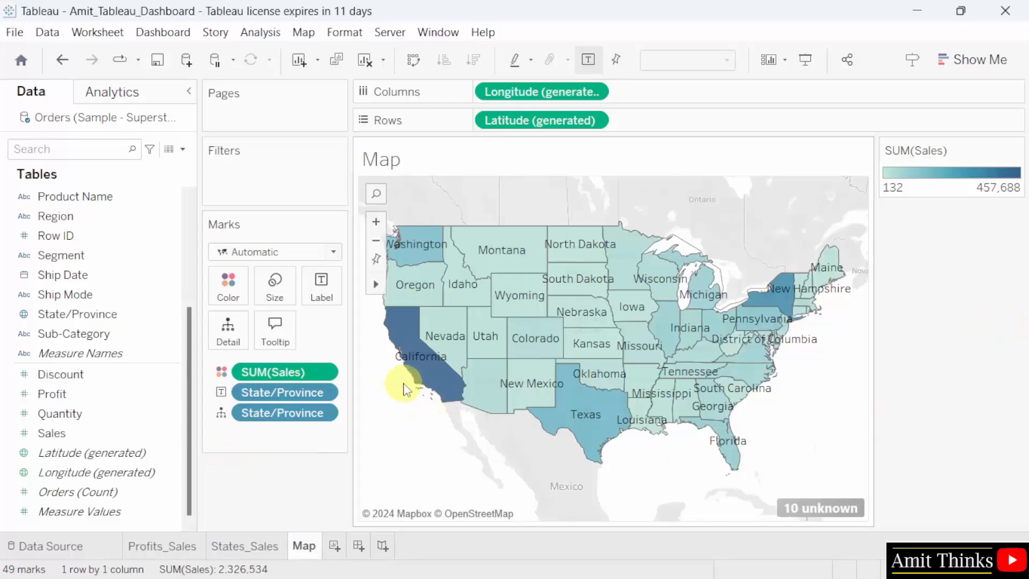
Save the workbook with the finished Map worksheet.
mouse_move(420, 379)
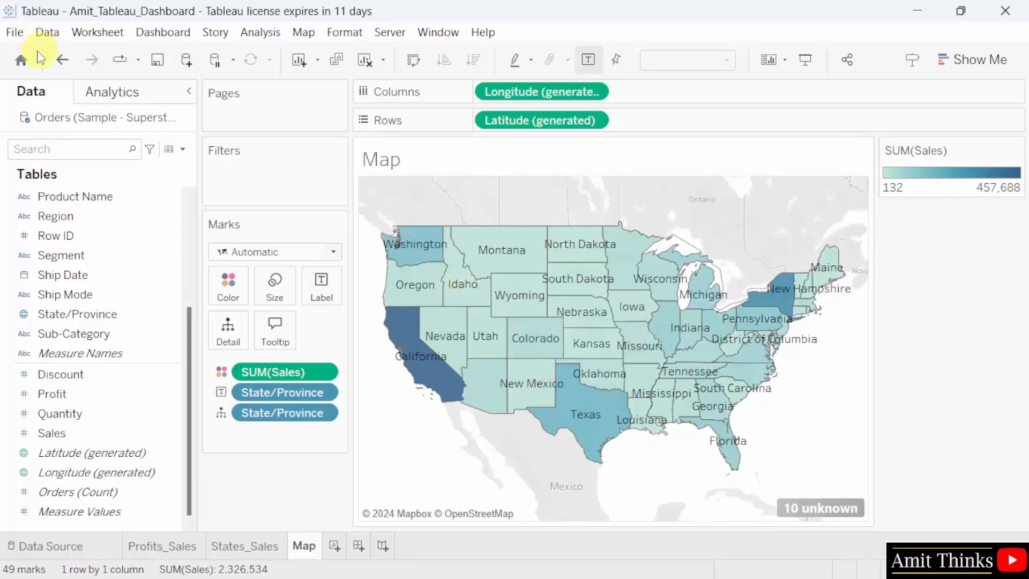
click(10, 32)
click(69, 117)
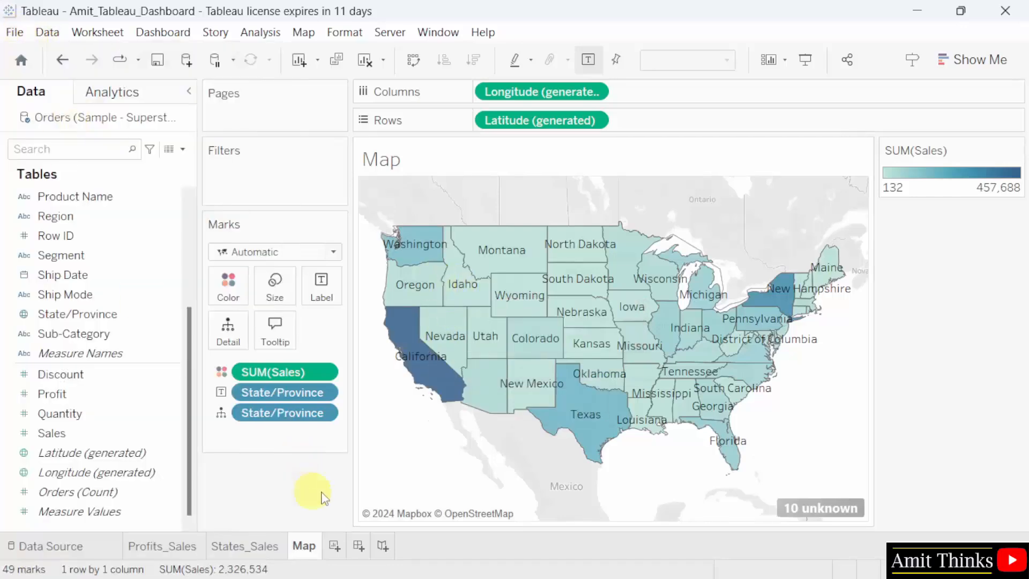
Add a new worksheet and name it Sales_Region.
click(338, 546)
double_click(345, 548)
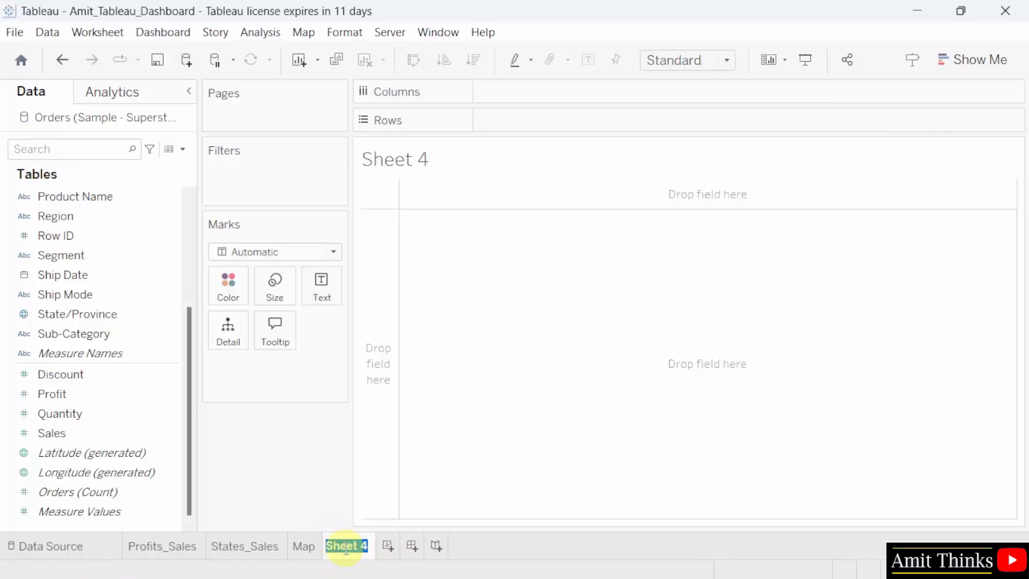
text(Sales_Region)
key(Return)
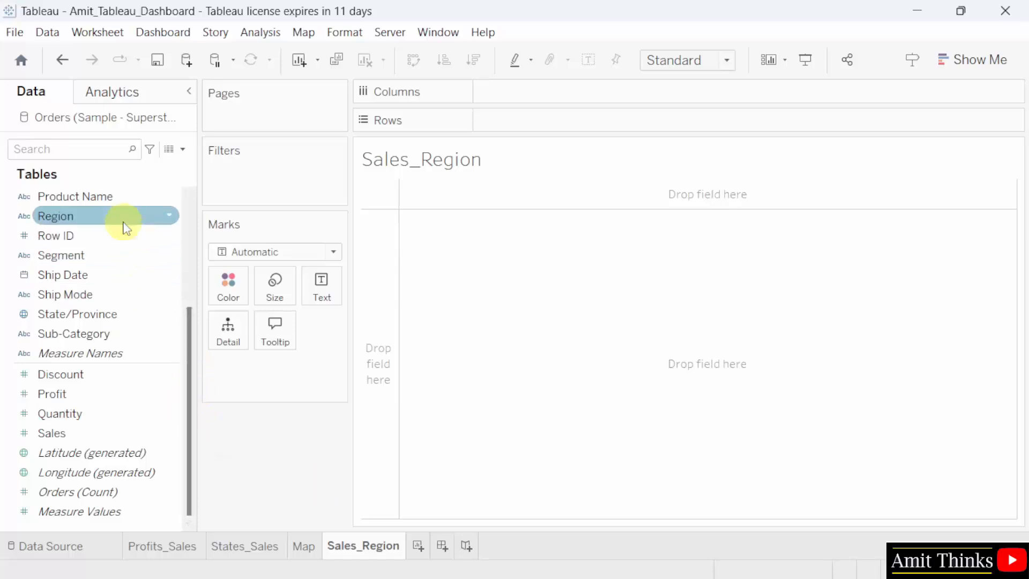
Build a bar chart with Region as columns, Sales as rows, and Sales as the bar labels.
drag(125, 228, 565, 100)
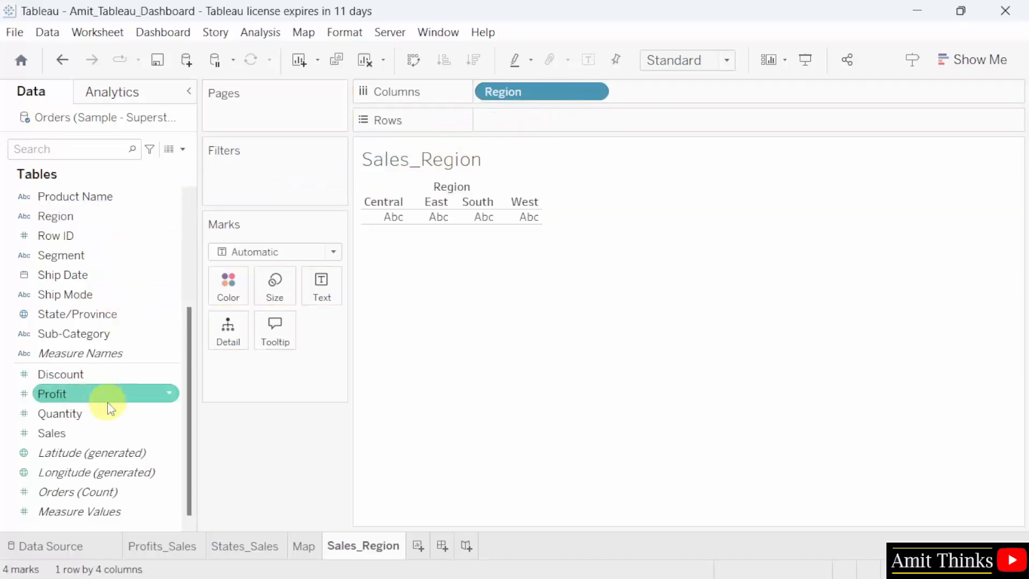
drag(133, 434, 583, 125)
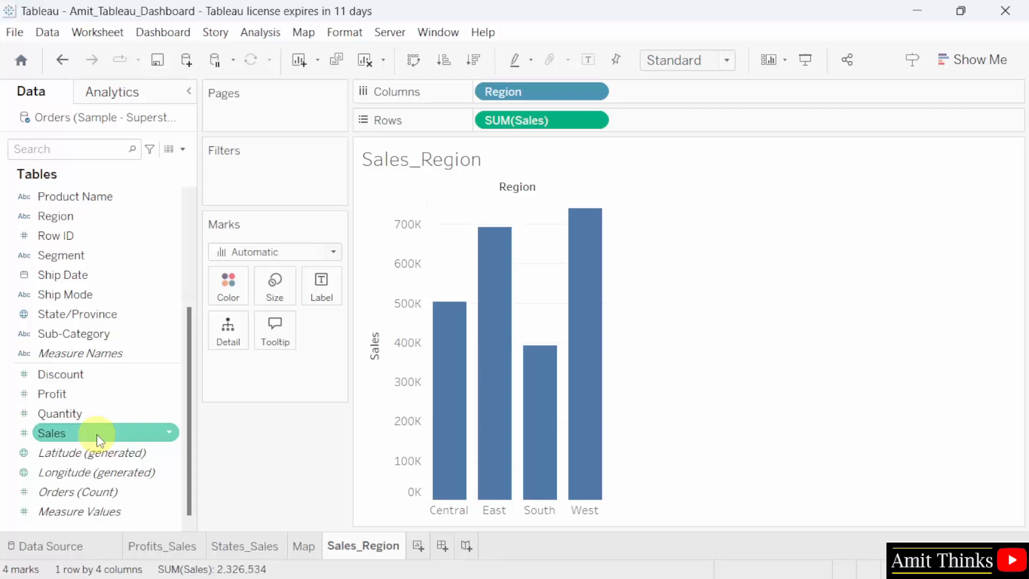
drag(99, 440, 328, 289)
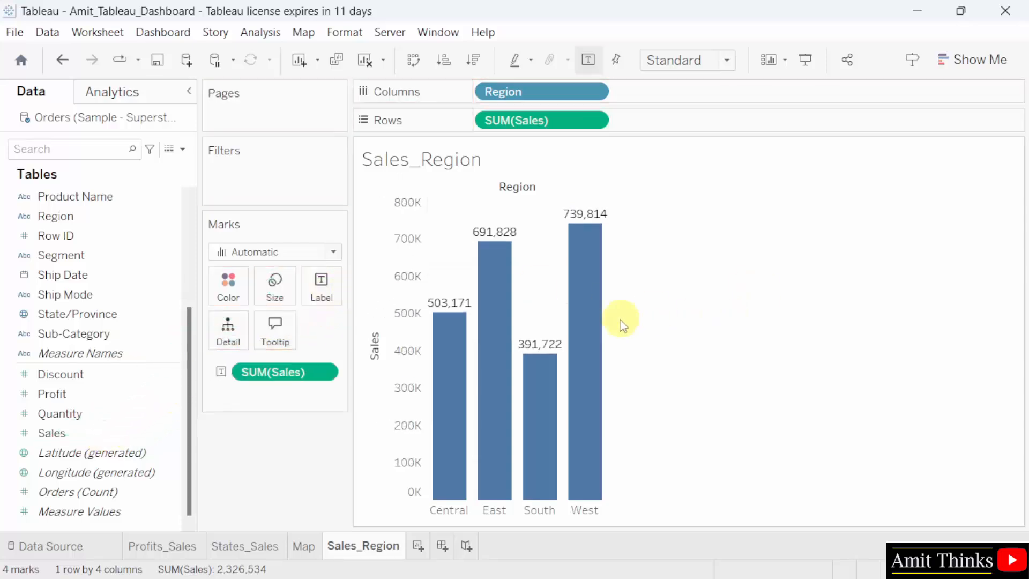
Preview the bar chart fitted to Entire View, and return it to the Standard fit.
click(705, 72)
click(715, 126)
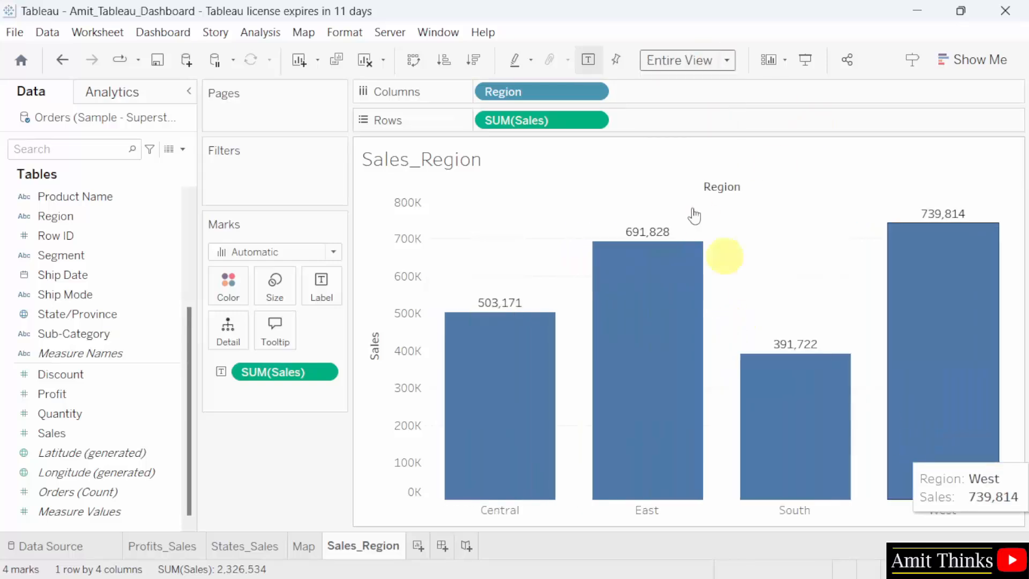
click(723, 61)
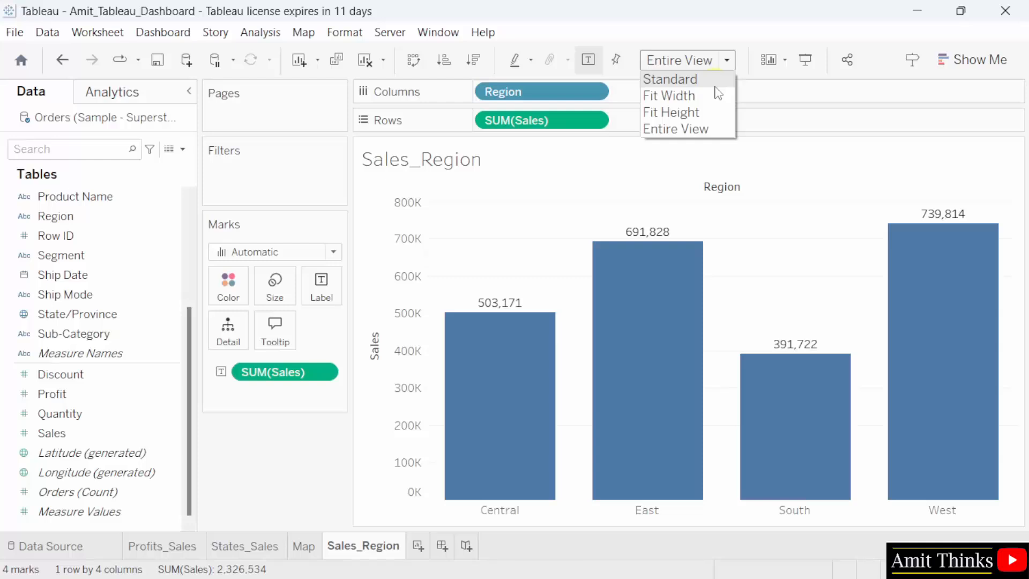
click(717, 82)
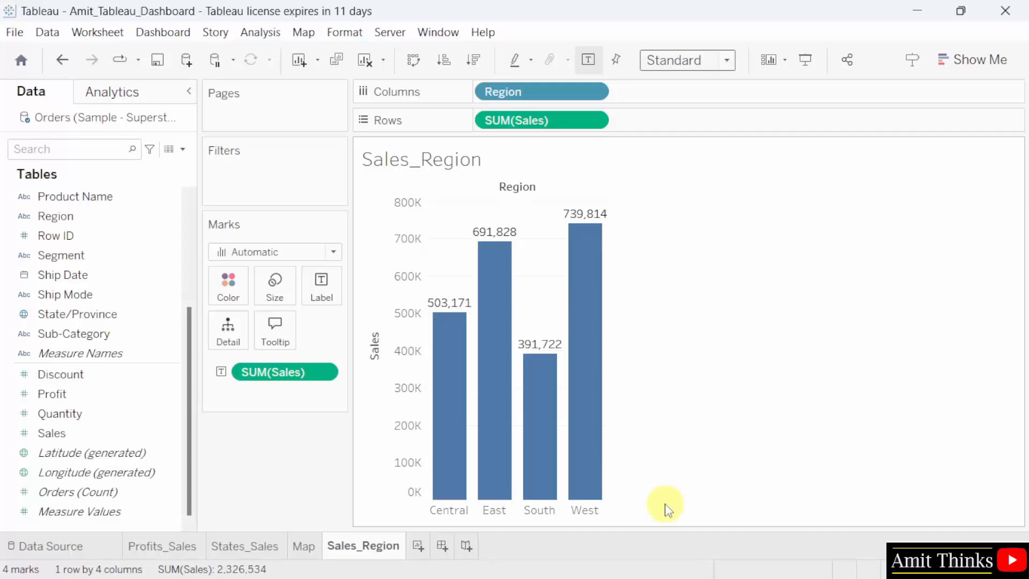
Save the workbook with the finished Sales_Region worksheet.
click(13, 32)
click(60, 109)
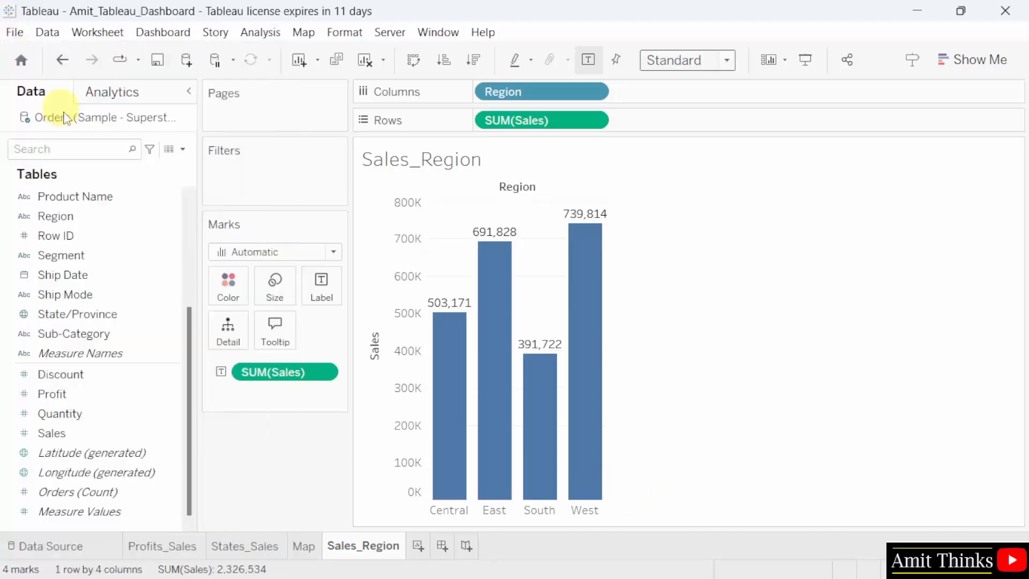
Look through the Profits_Sales, States_Sales, Map and Sales_Region worksheets.
click(193, 547)
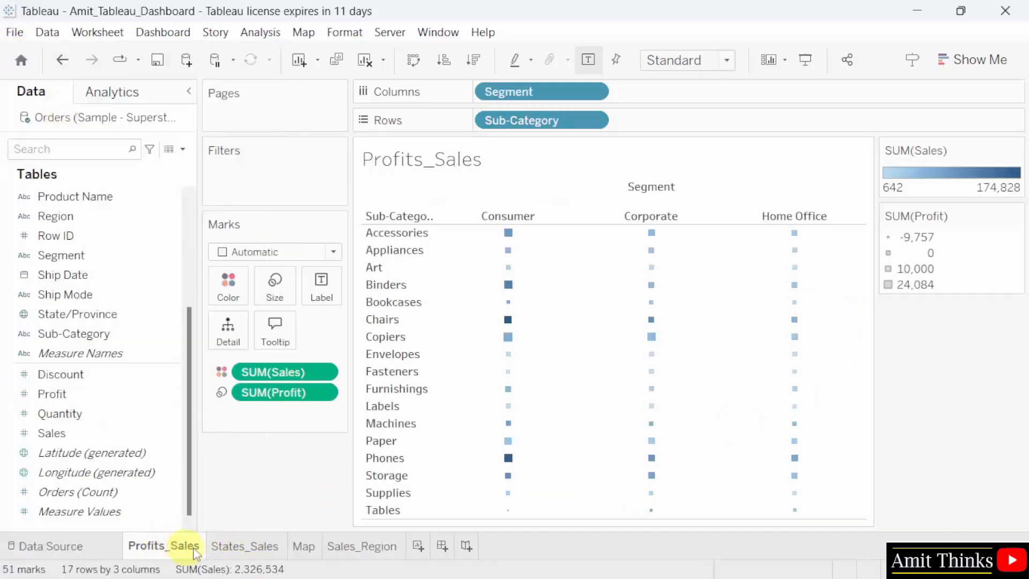
click(246, 546)
click(301, 547)
click(332, 547)
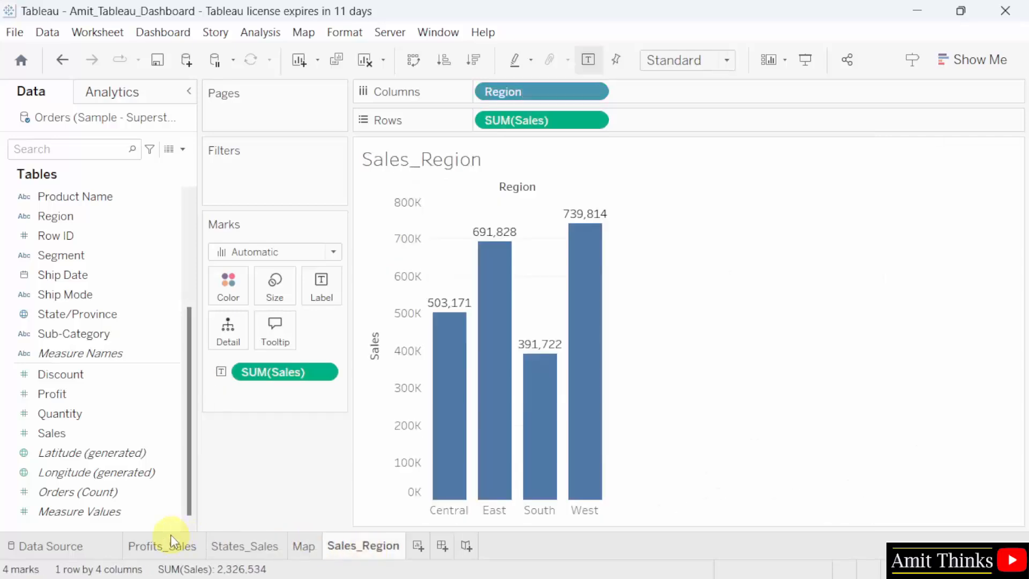
mouse_move(171, 535)
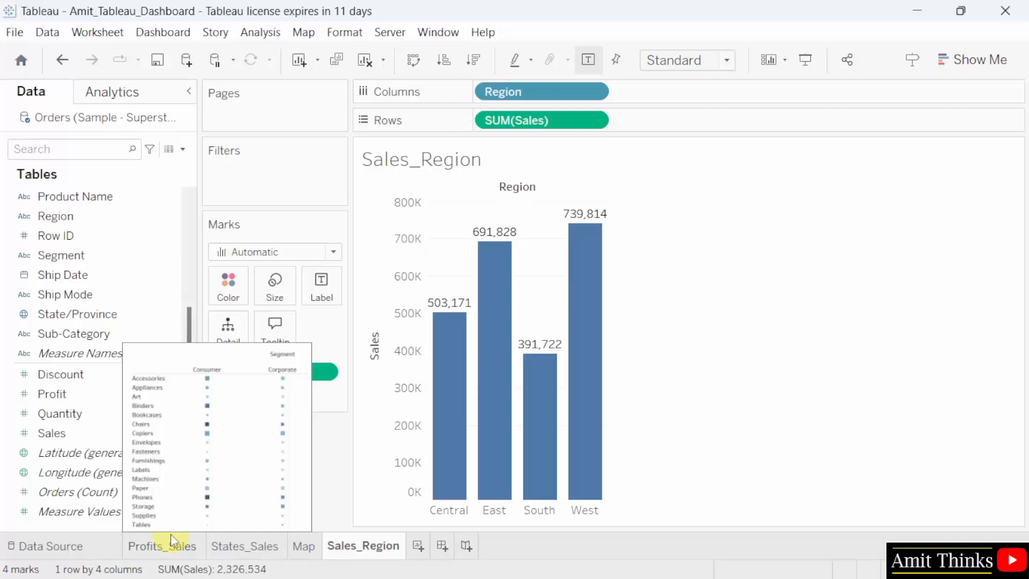
Set the default worksheet shading of the Profits_Sales sheet to black.
click(172, 547)
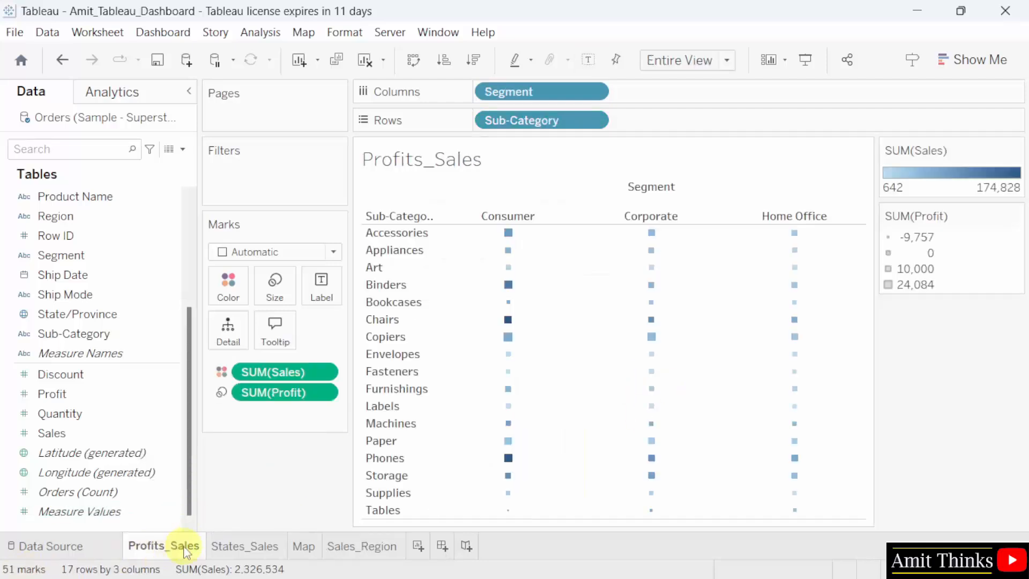
mouse_move(184, 548)
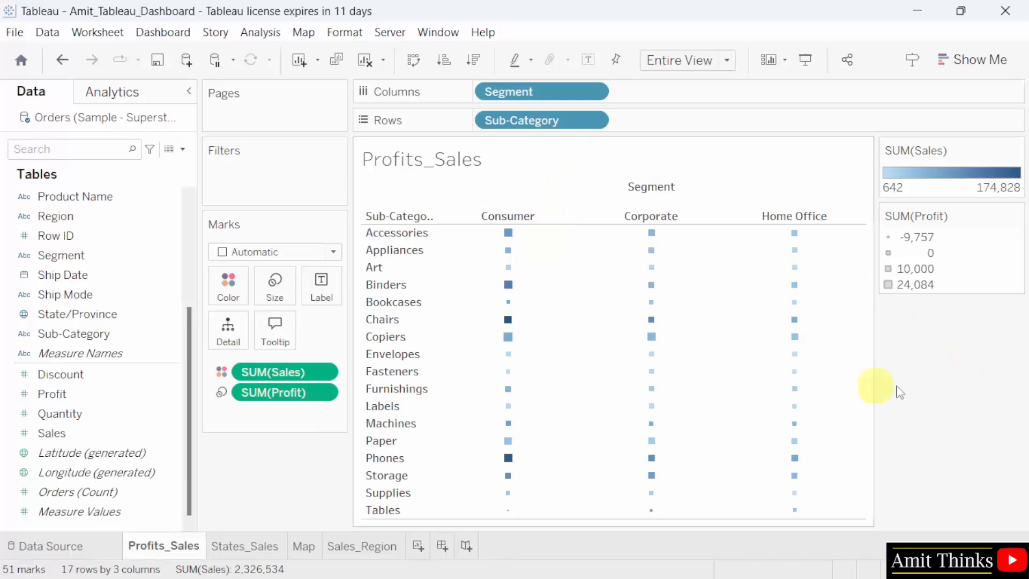
click(358, 34)
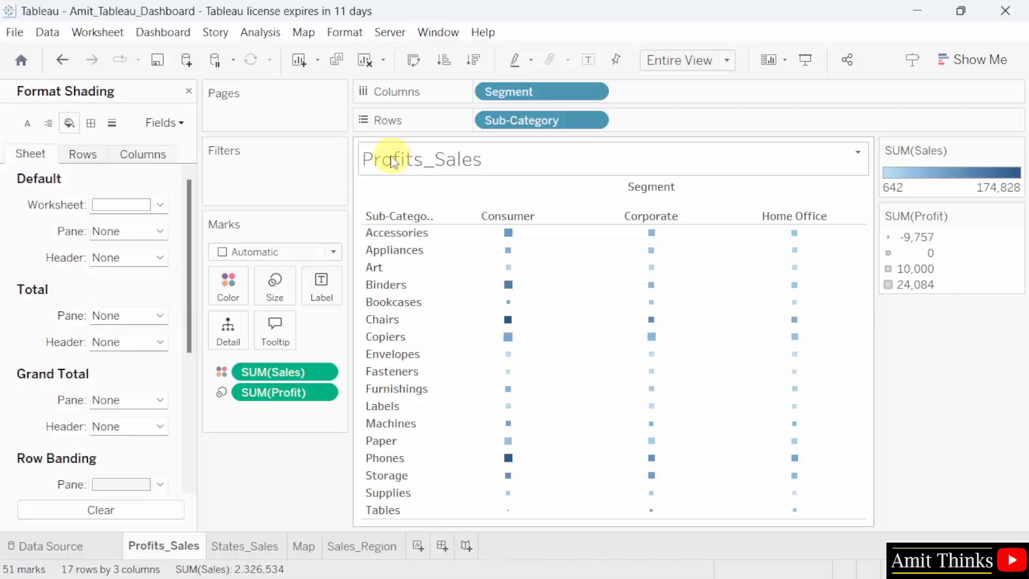
click(160, 205)
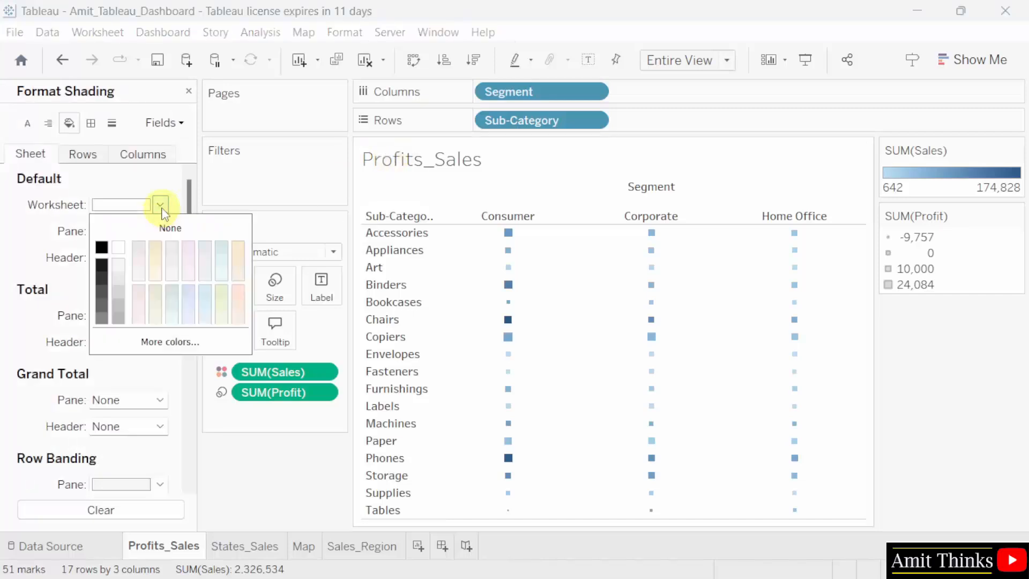
click(102, 249)
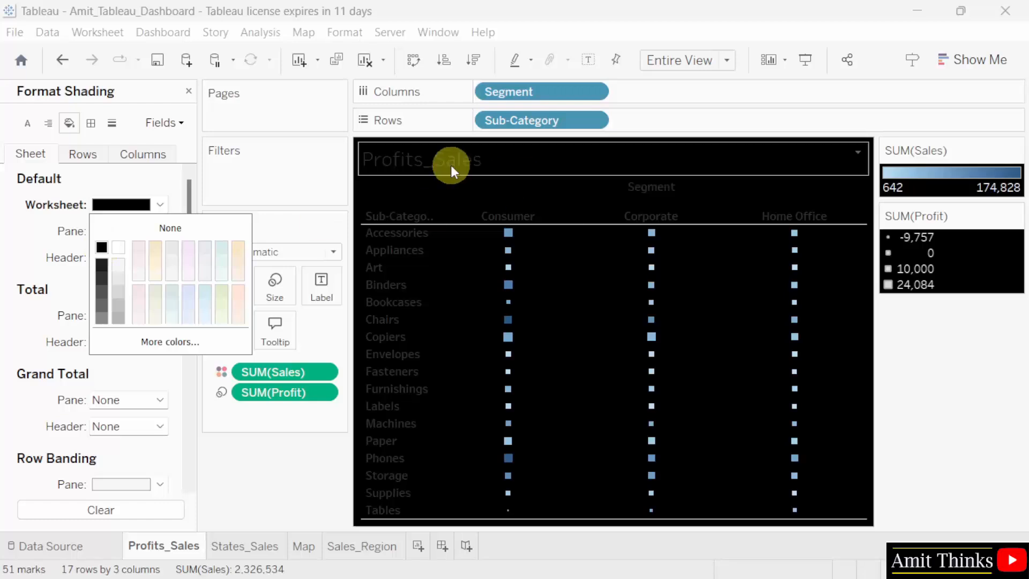
click(159, 205)
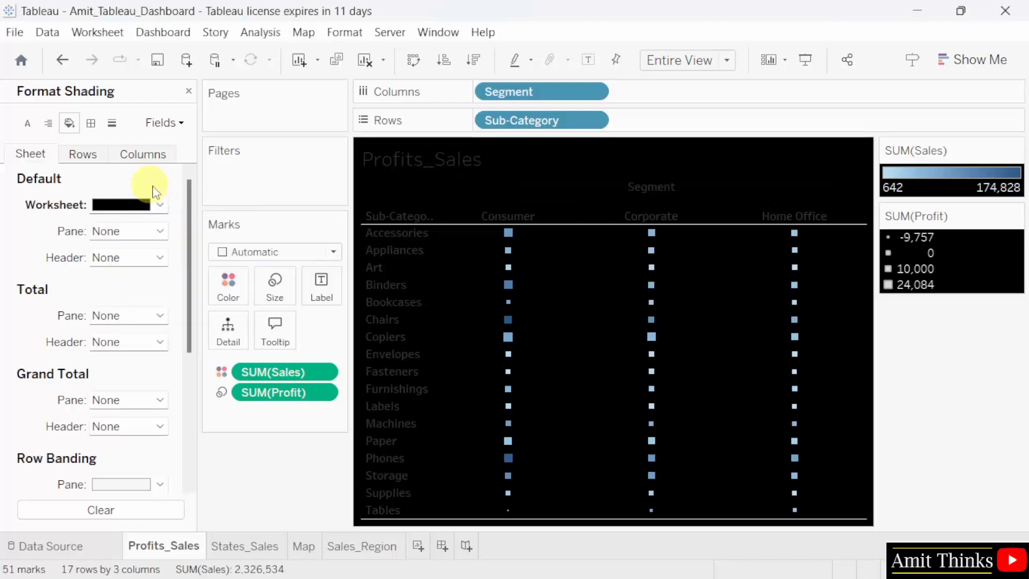
Change the default worksheet font color of the Profits_Sales sheet to white.
click(345, 32)
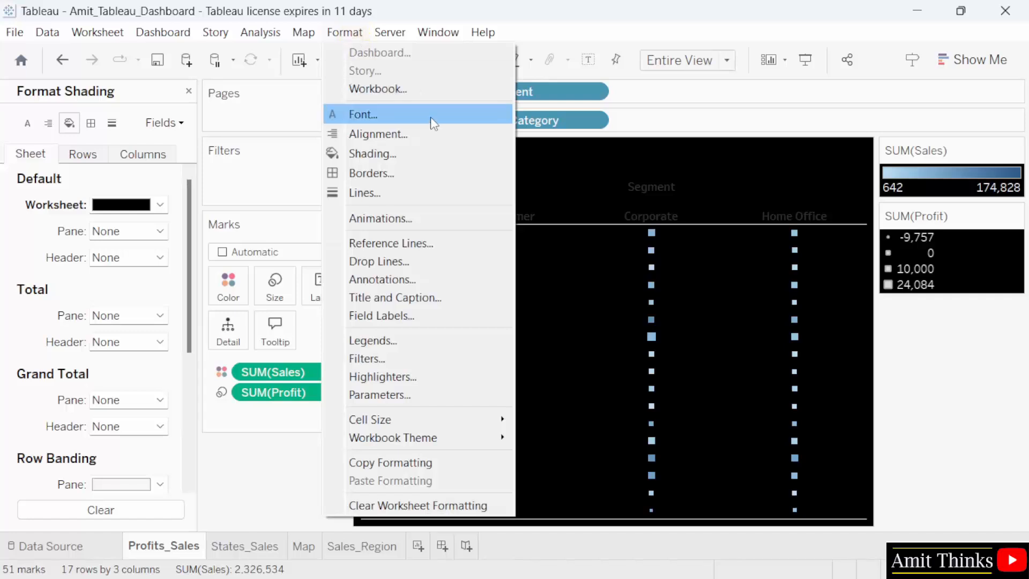
click(430, 117)
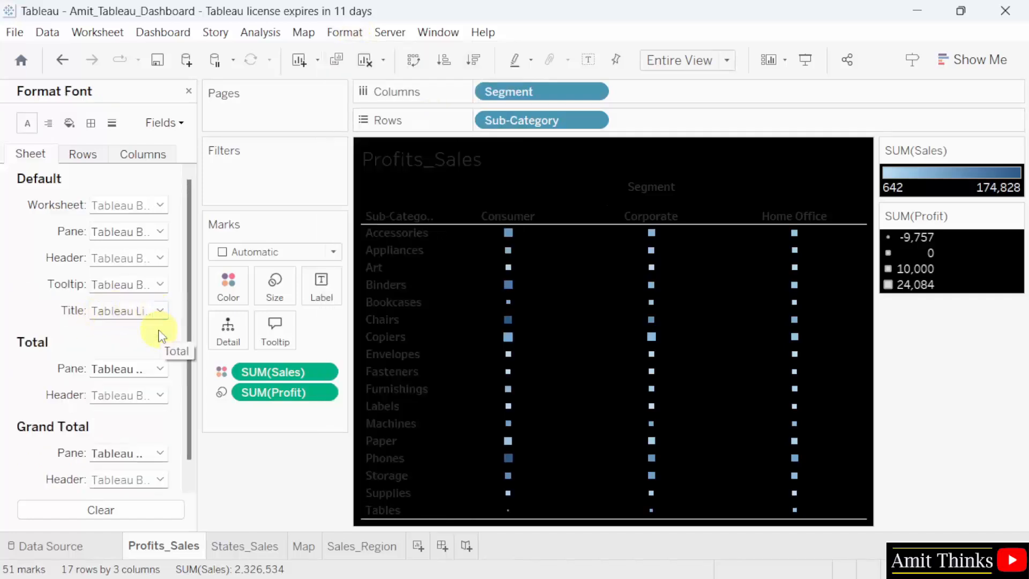
click(160, 205)
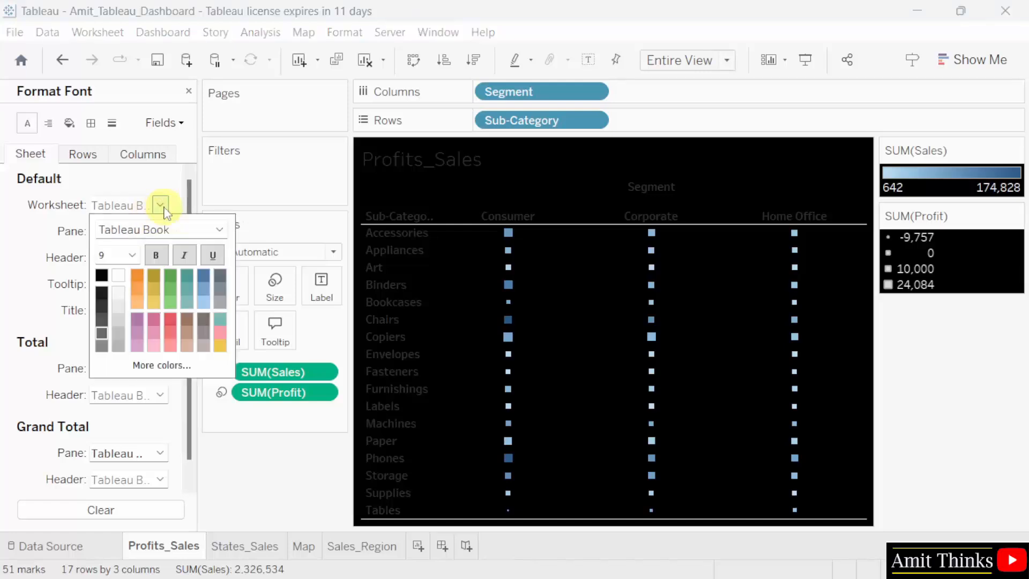
click(119, 276)
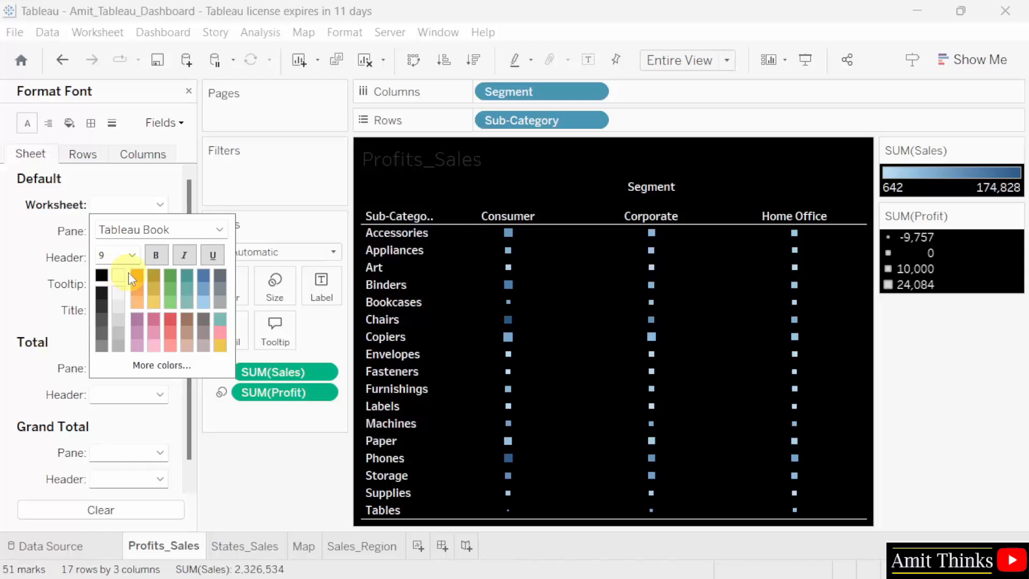
click(158, 191)
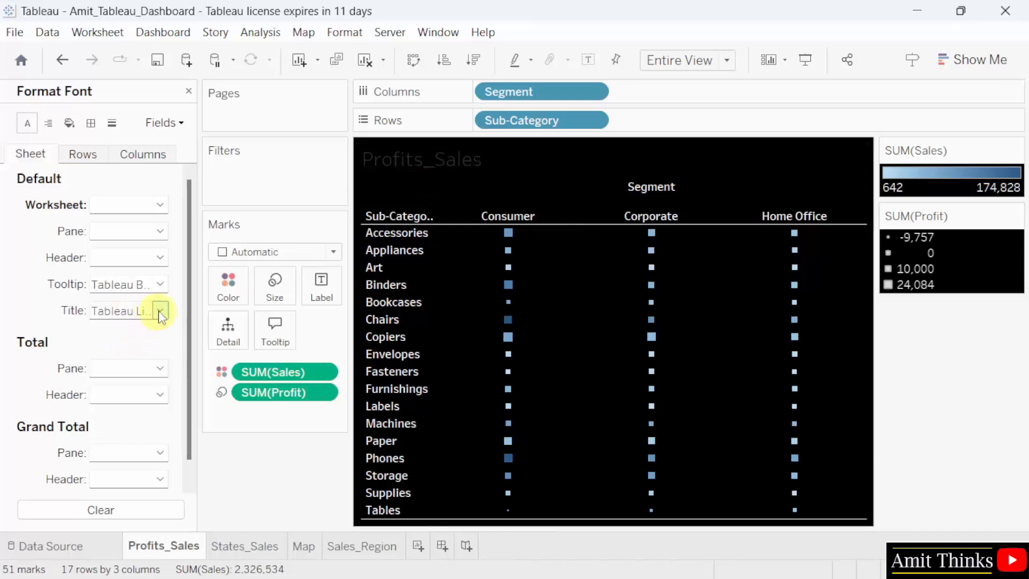
Set the Profits_Sales title font color to white and save the workbook.
click(159, 311)
click(119, 381)
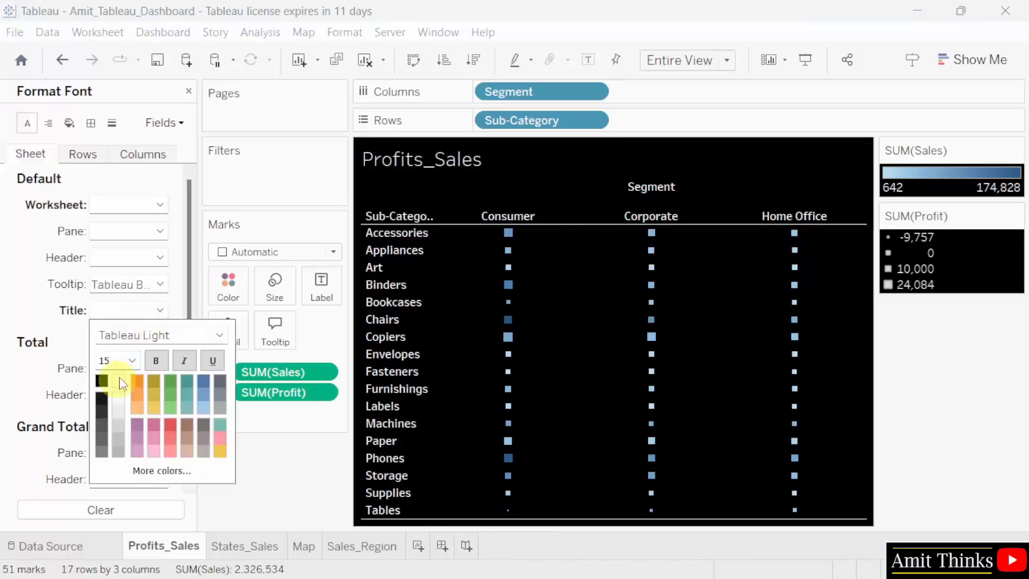
mouse_move(614, 378)
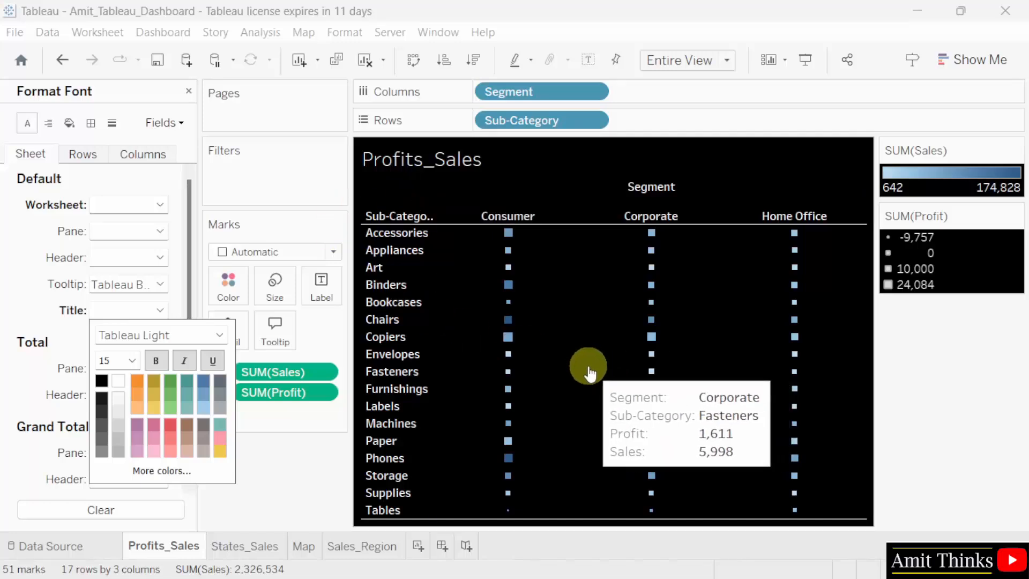
mouse_move(507, 340)
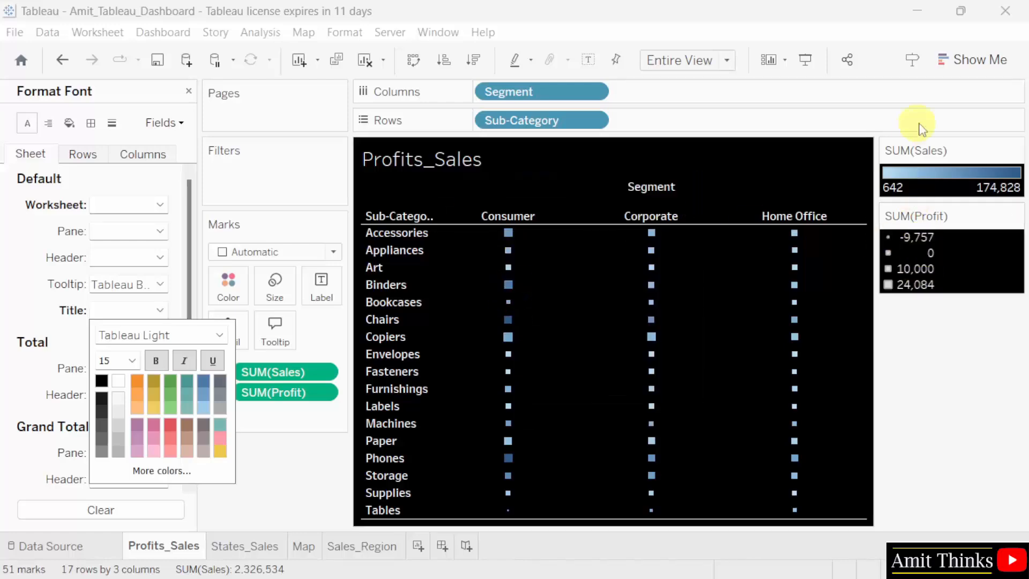
click(17, 33)
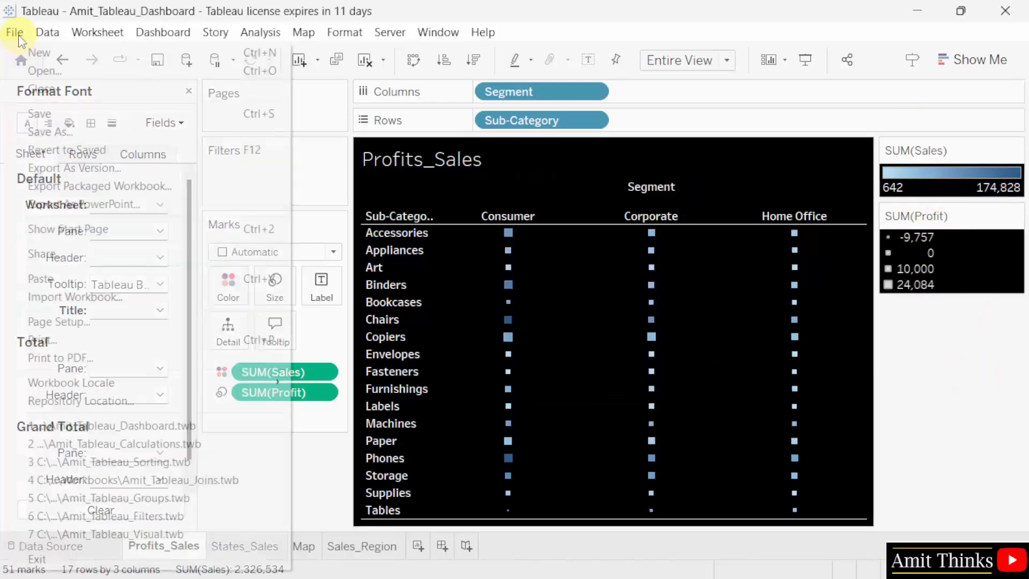
click(65, 111)
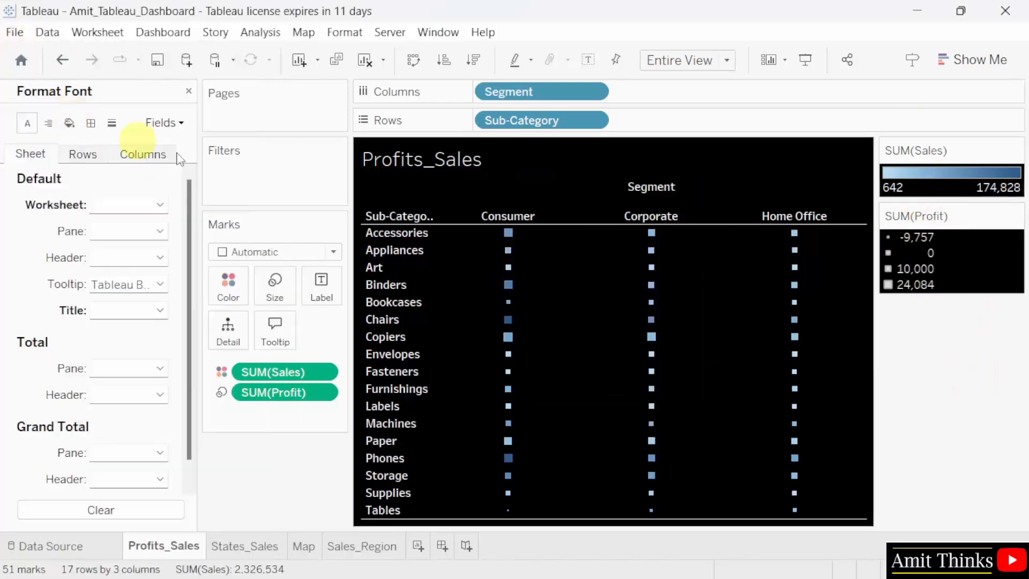
Set the default worksheet shading of the States_Sales sheet to black.
click(248, 552)
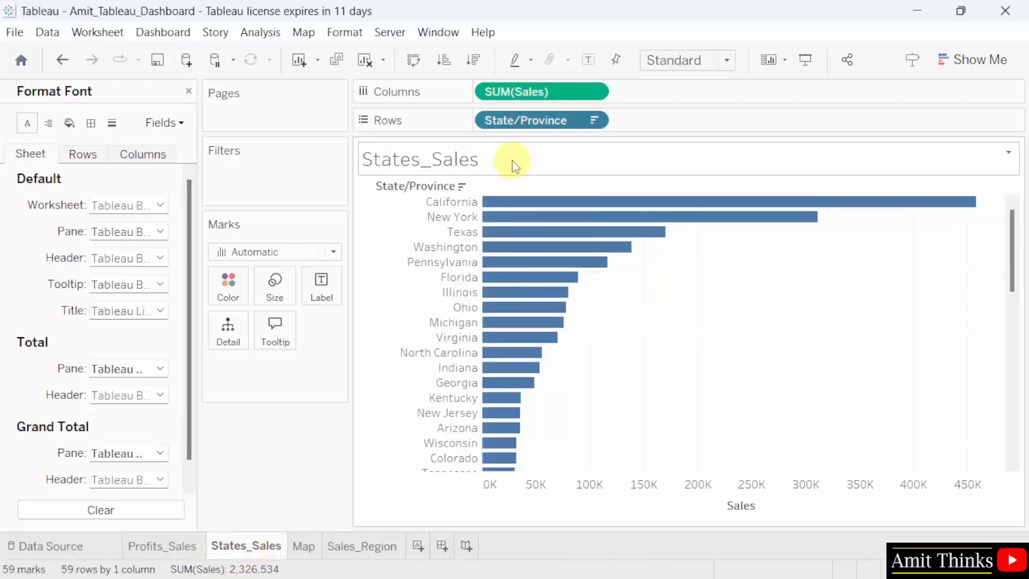
click(345, 32)
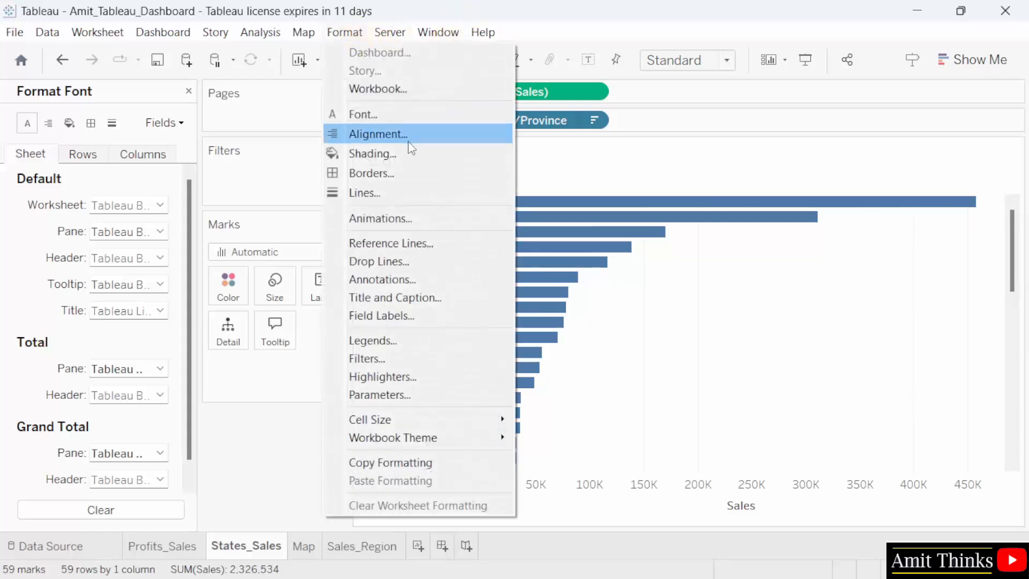
click(412, 155)
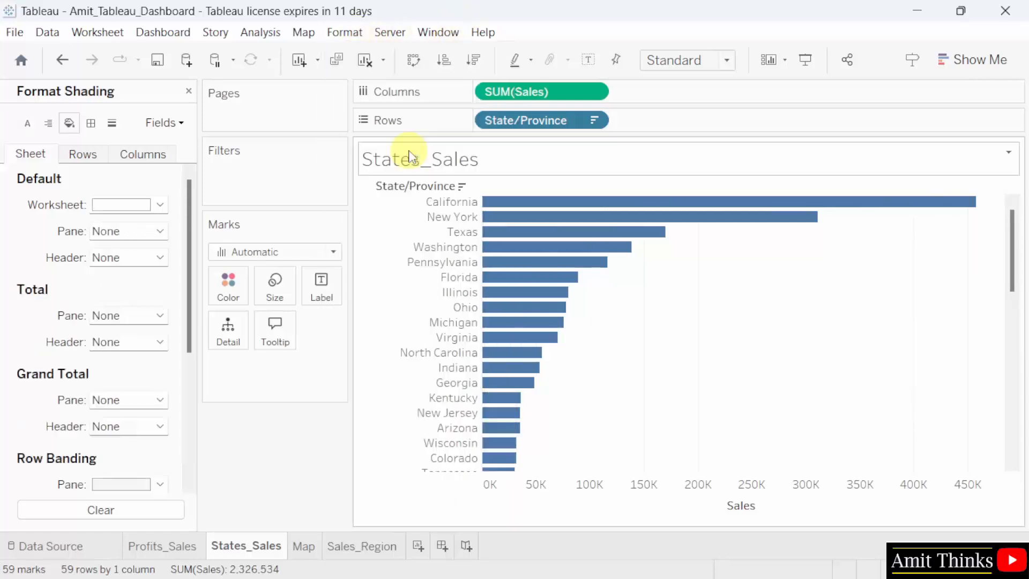
click(150, 208)
click(102, 247)
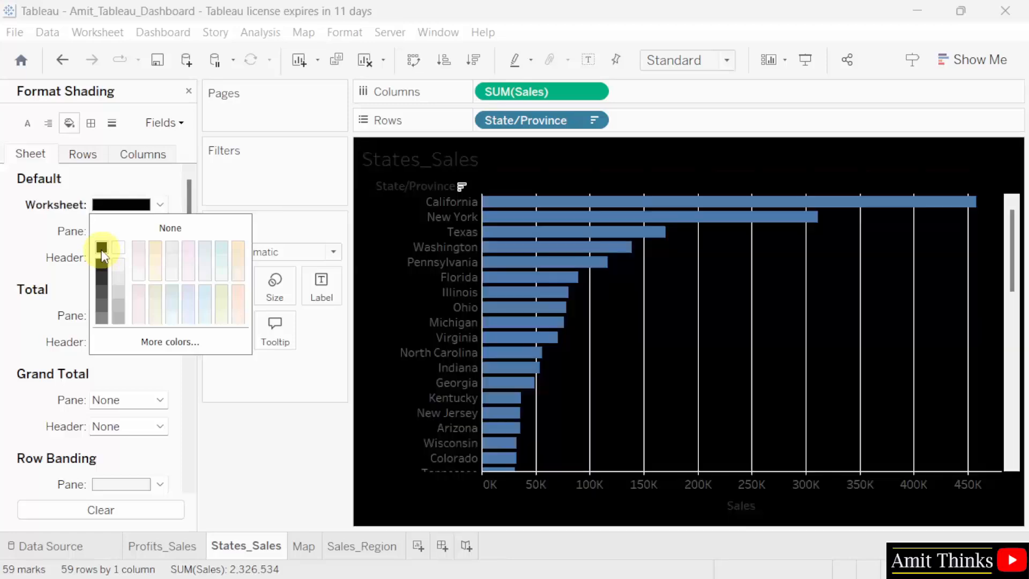
click(131, 186)
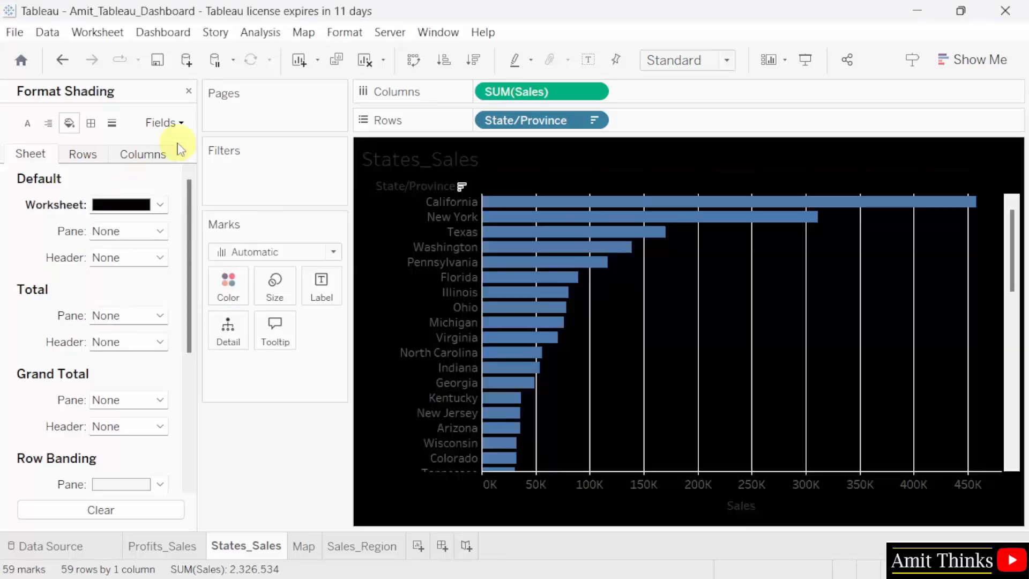
Change the default header font color of the States_Sales sheet to white.
click(343, 32)
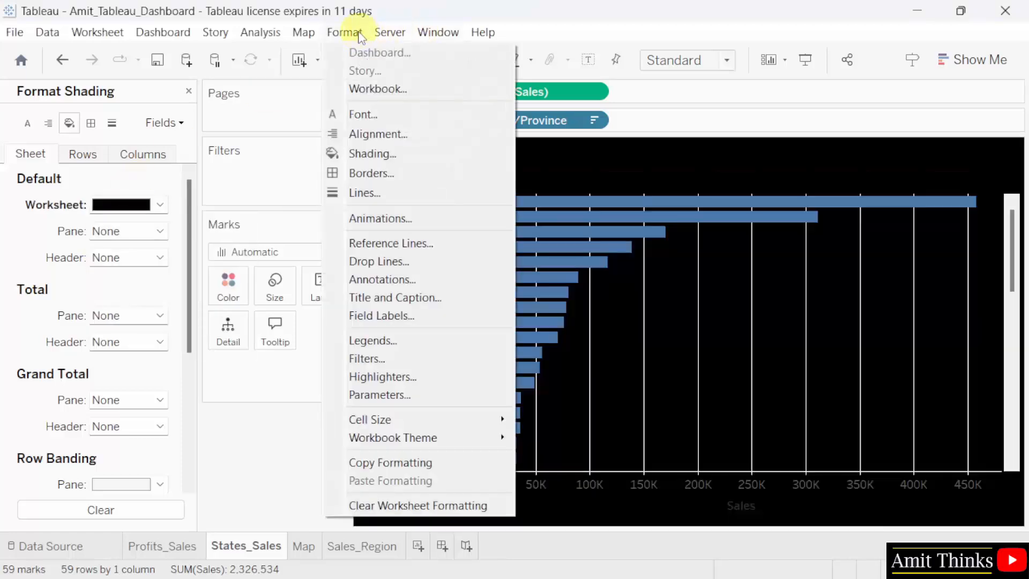
click(388, 116)
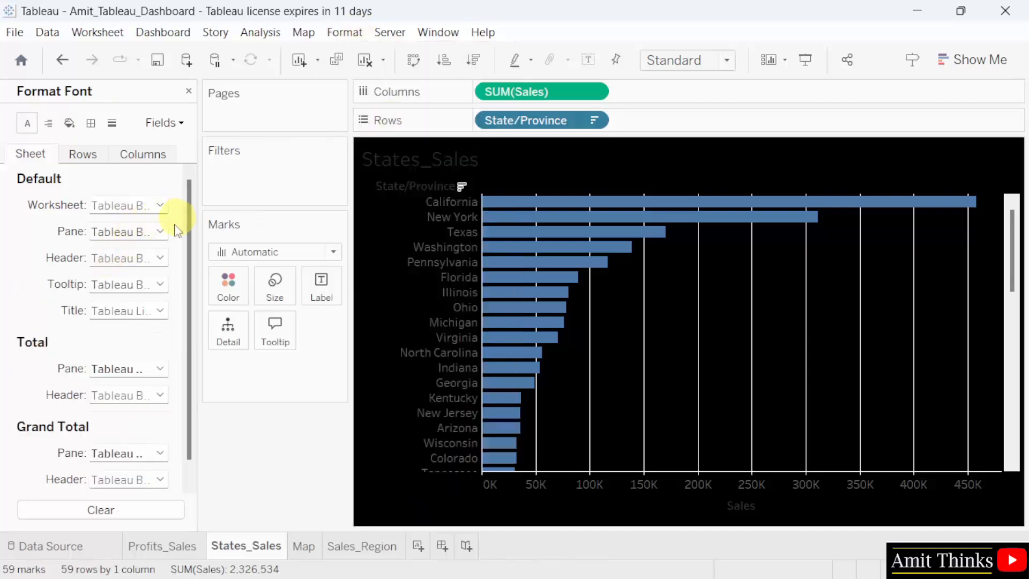
click(160, 258)
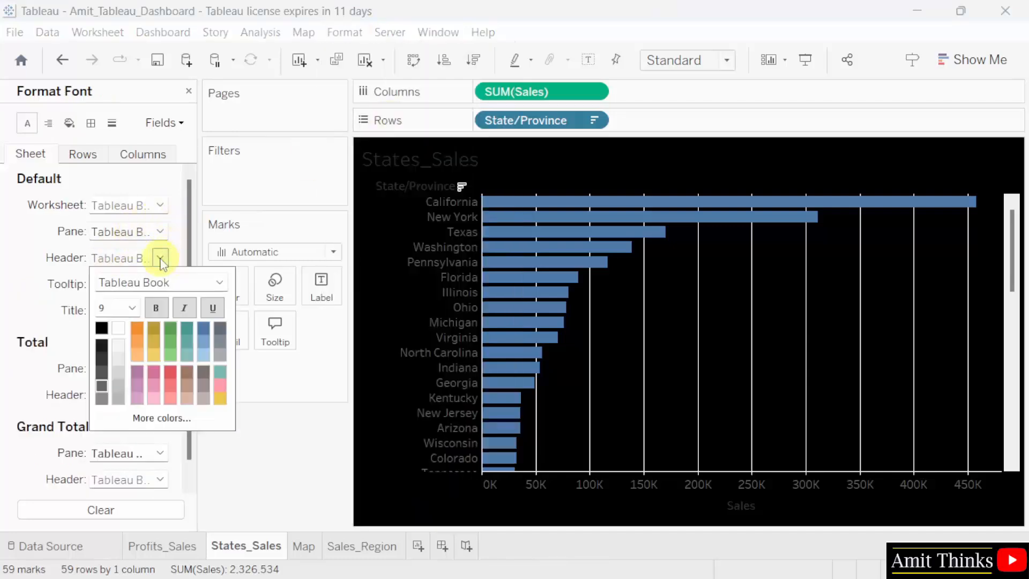
click(122, 335)
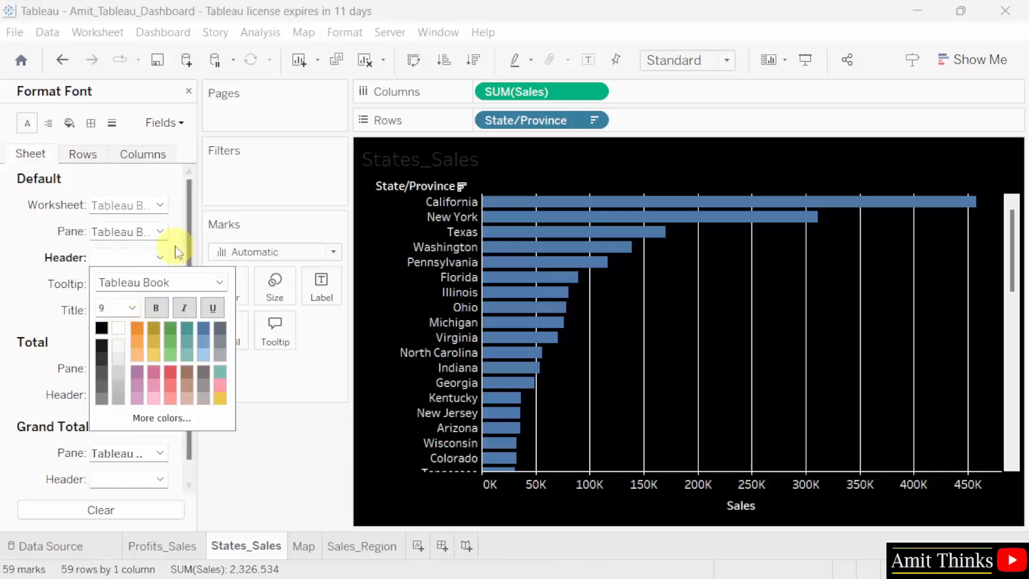
Change the default title font color of the States_Sales sheet to white.
click(160, 310)
click(160, 311)
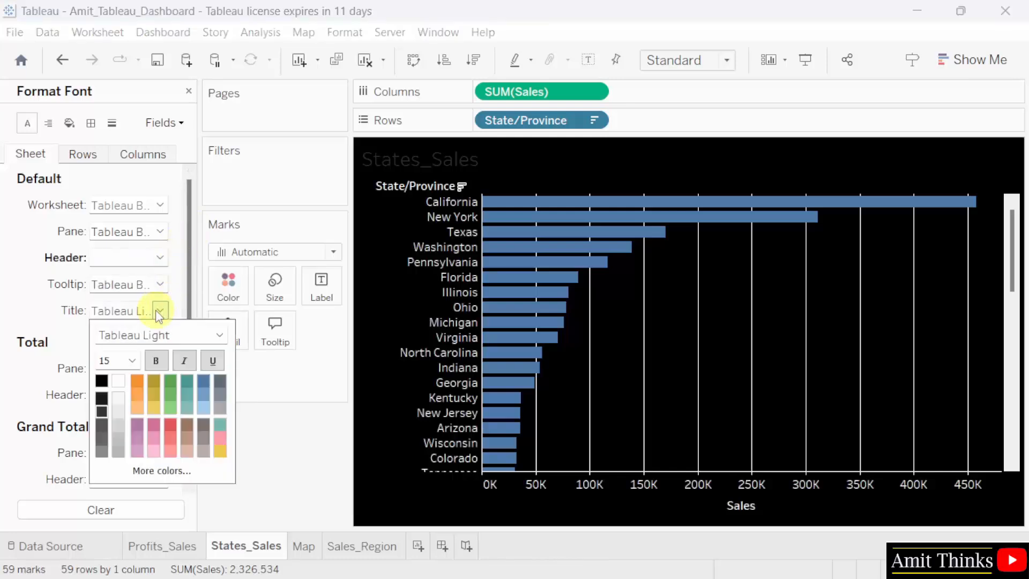
click(119, 381)
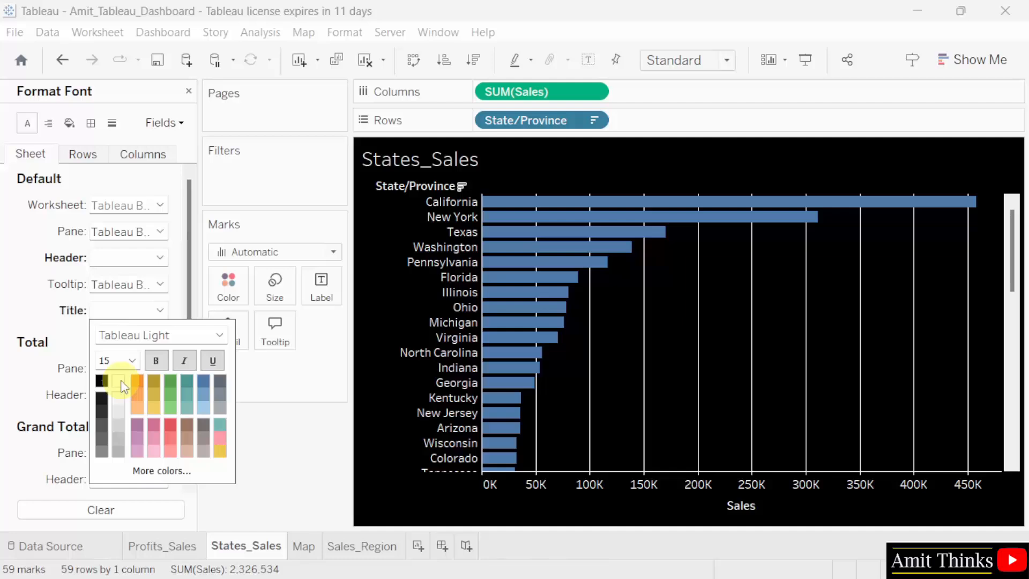
click(480, 169)
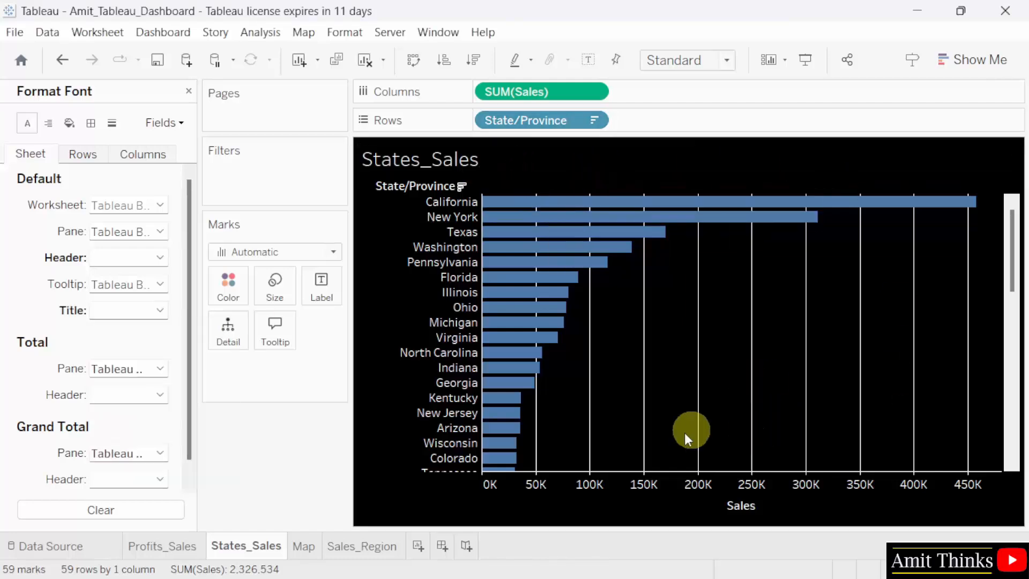
Set the background layer style of the Map sheet to Dark.
click(302, 547)
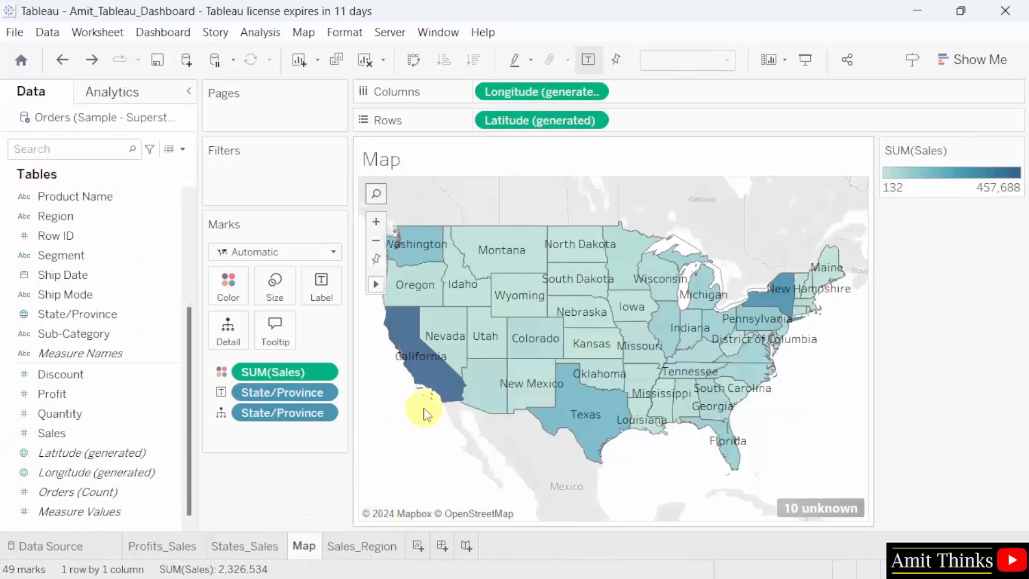
right_click(402, 423)
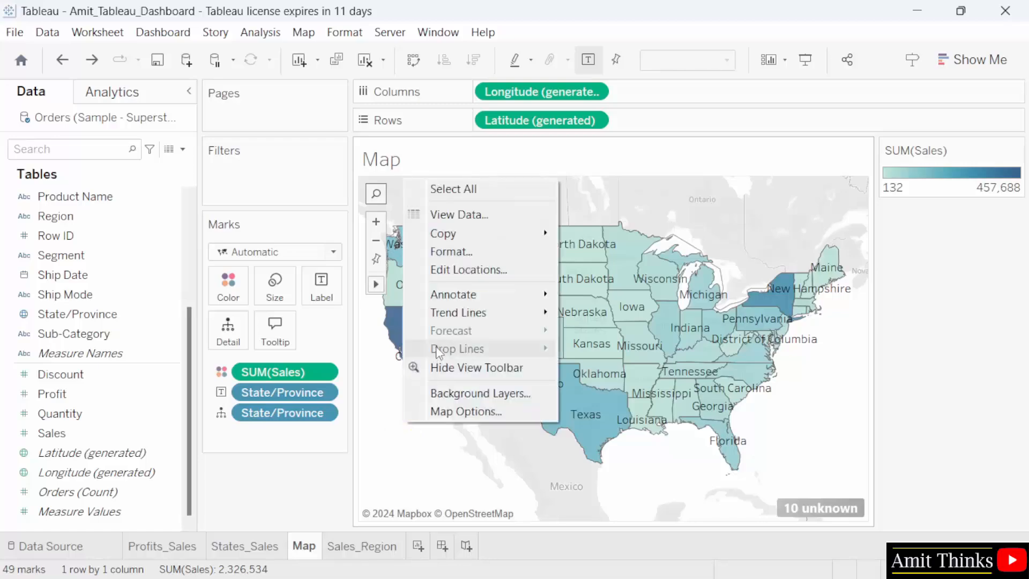
click(526, 397)
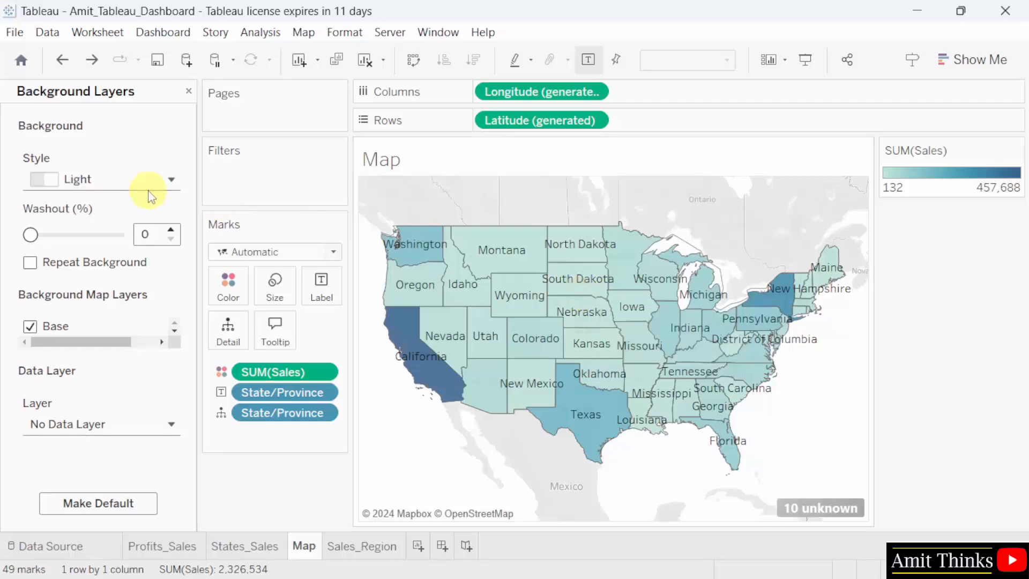
click(112, 184)
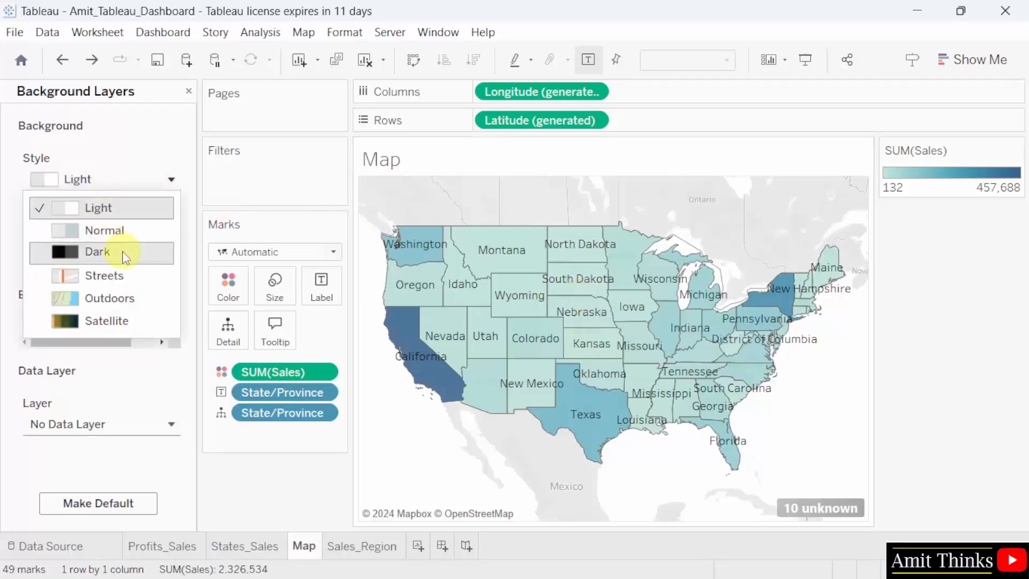
click(125, 255)
Try the Outdoors, Streets and Satellite background styles on the map and return to the Dark style.
click(131, 180)
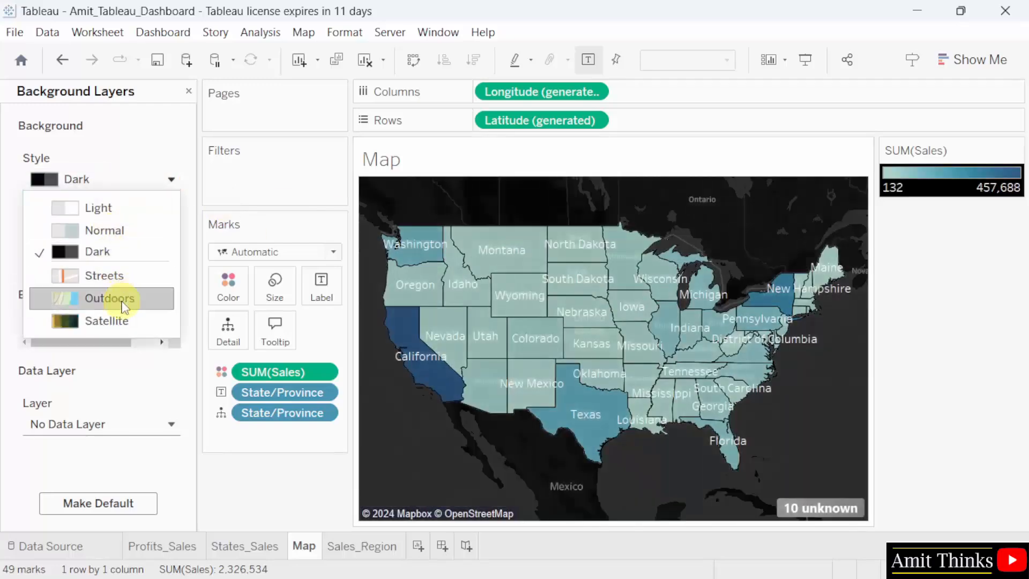
click(124, 305)
click(136, 178)
click(129, 275)
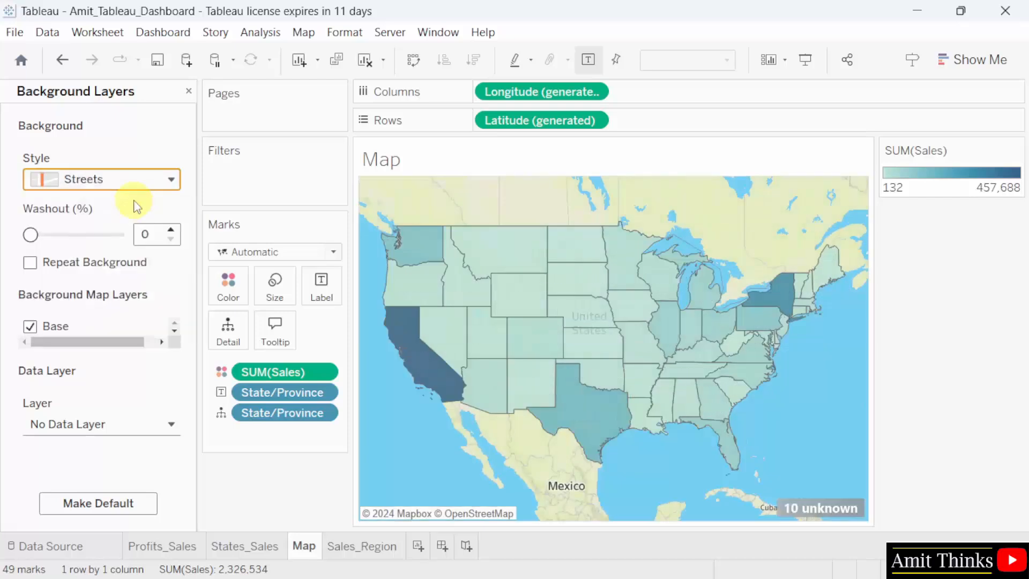
click(133, 185)
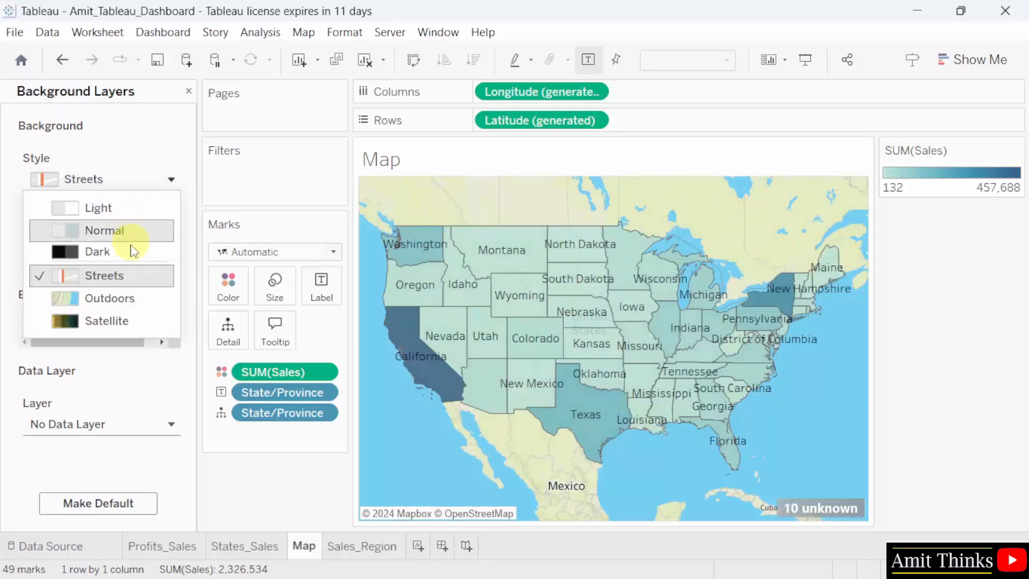
click(124, 322)
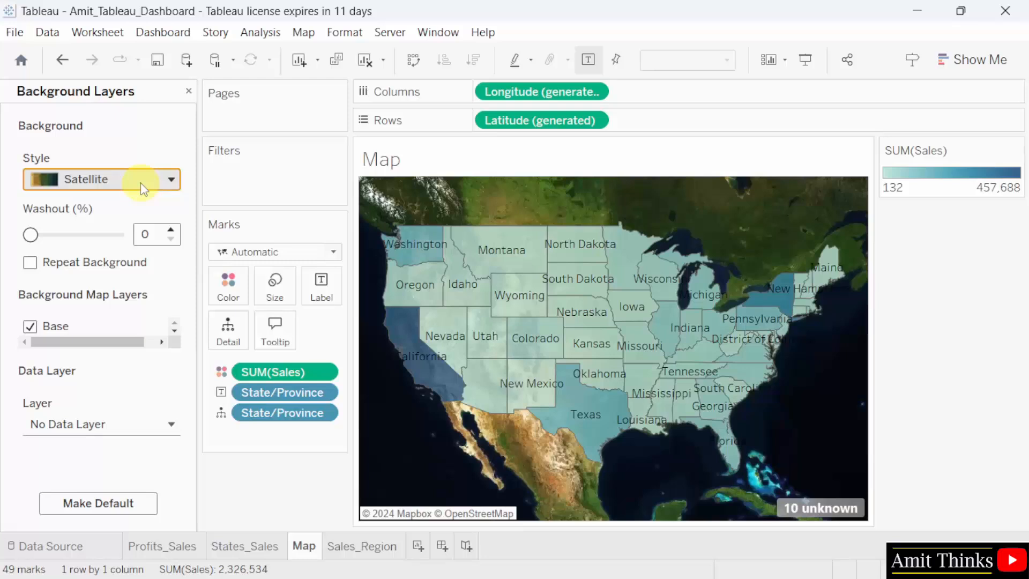
click(143, 185)
click(127, 251)
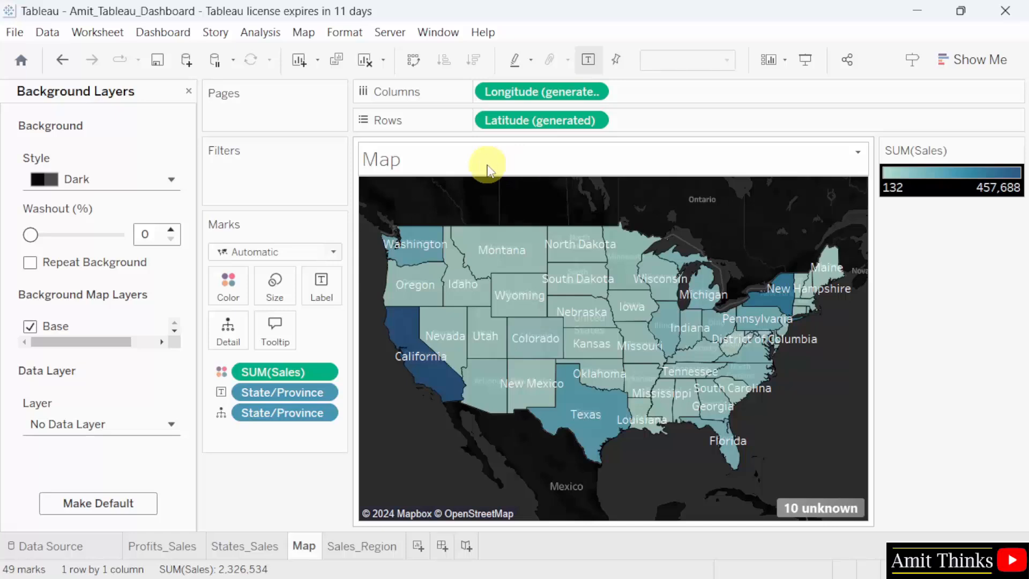
Set the default worksheet shading of the Map sheet to black.
click(346, 32)
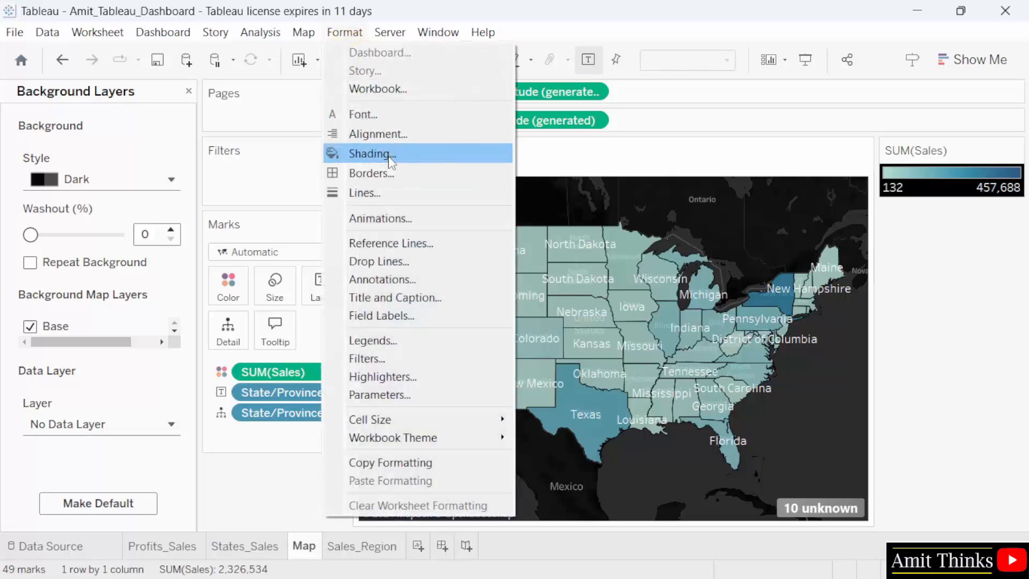
click(390, 156)
click(161, 205)
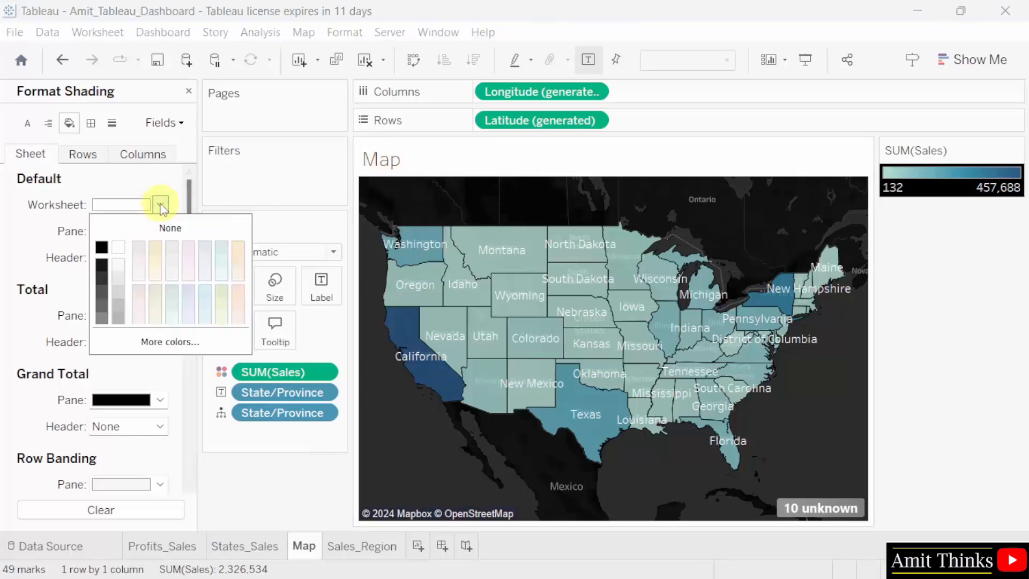
click(101, 247)
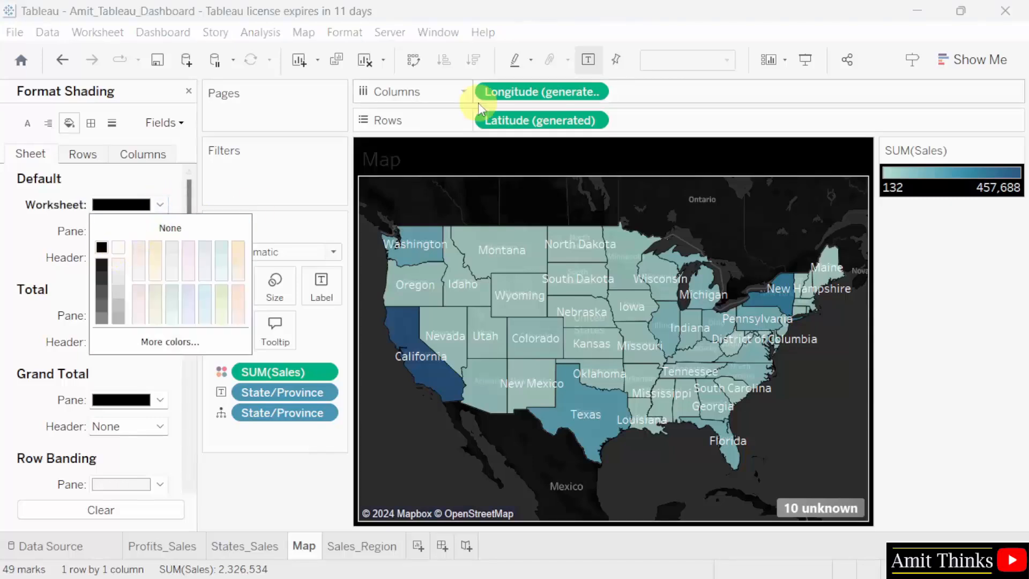
click(973, 360)
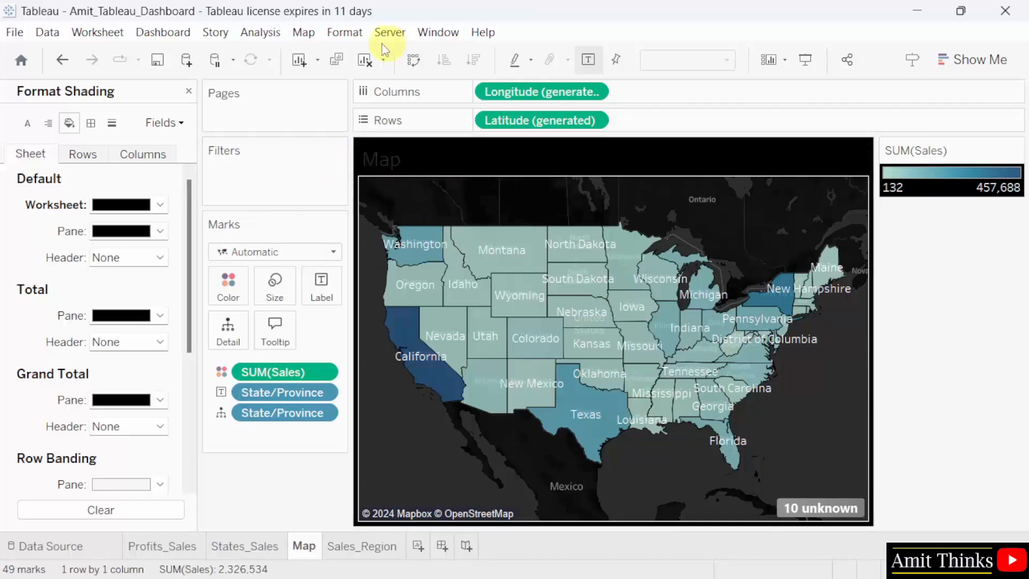
Change the default title font color of the Map sheet to white.
click(345, 32)
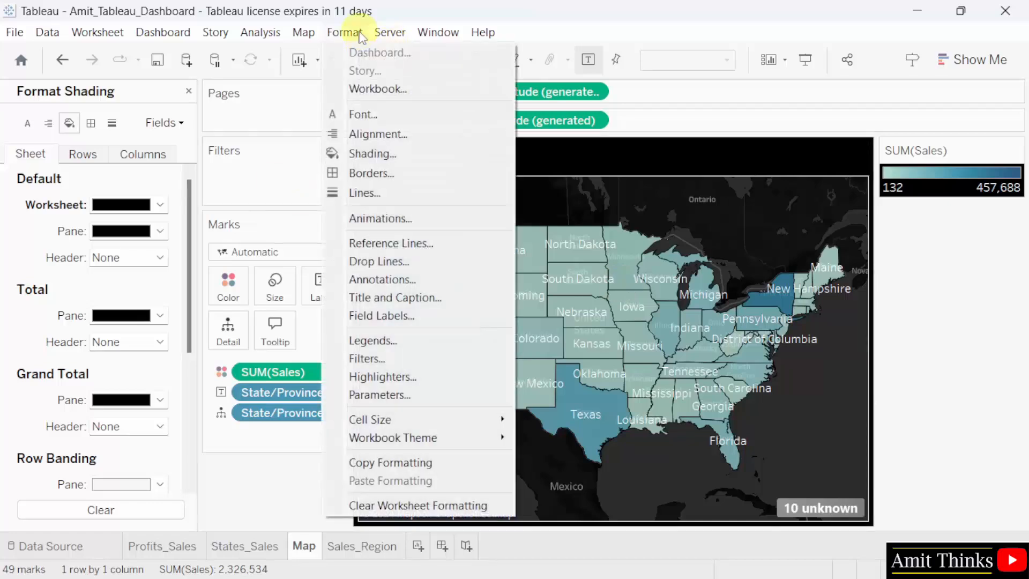
click(401, 118)
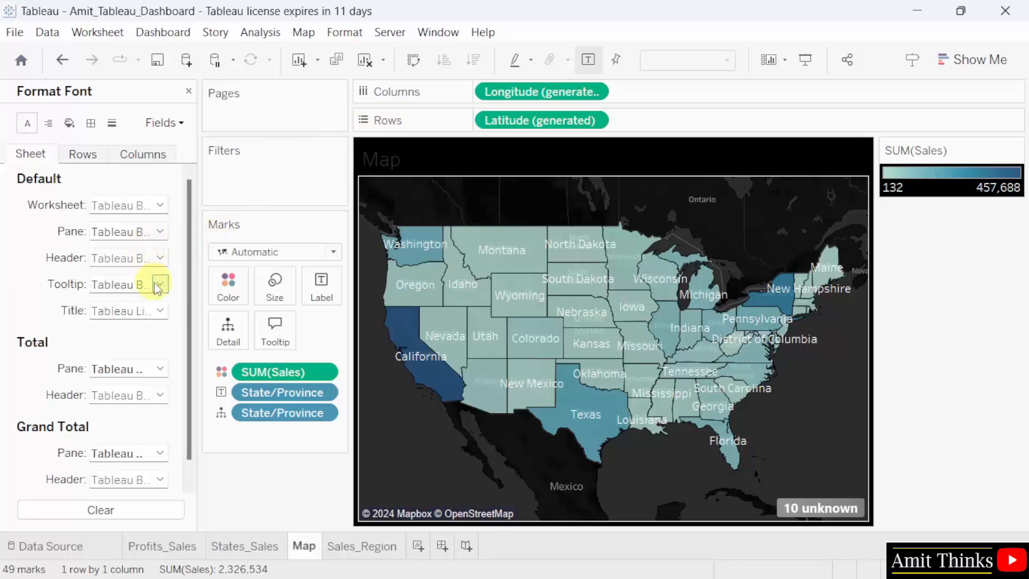
click(159, 310)
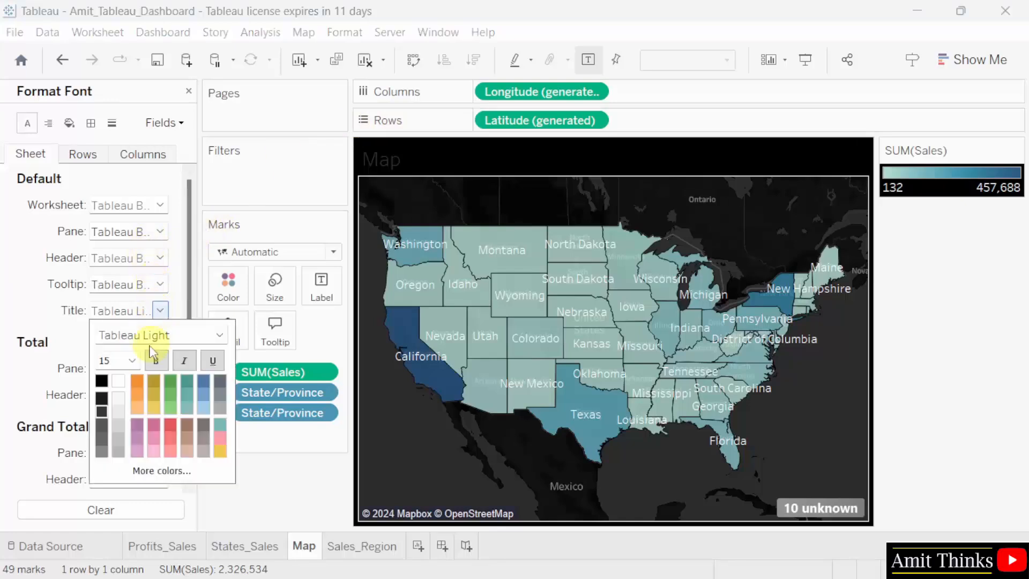
click(125, 381)
click(905, 372)
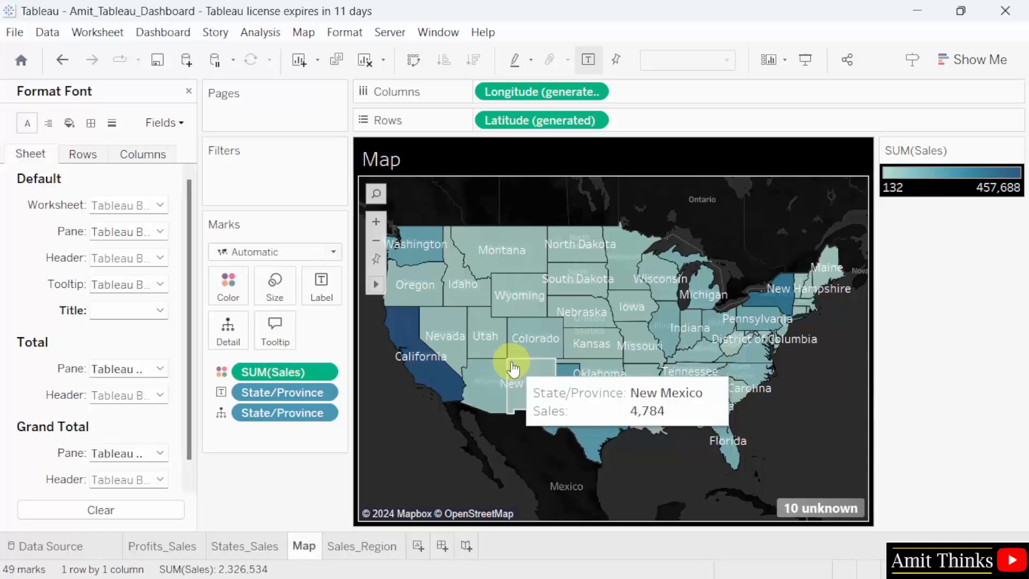
click(377, 220)
click(378, 220)
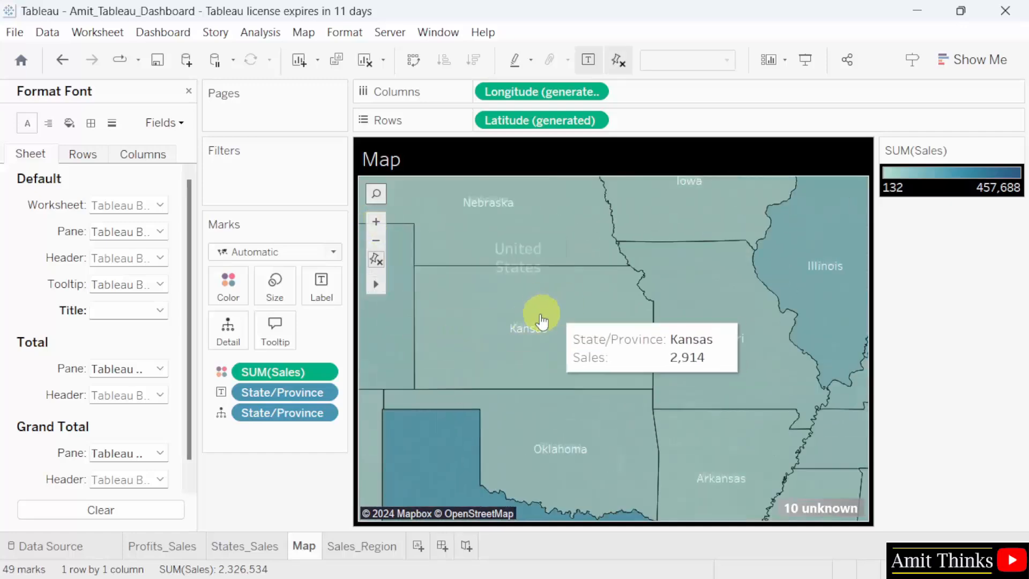
click(376, 241)
click(376, 241)
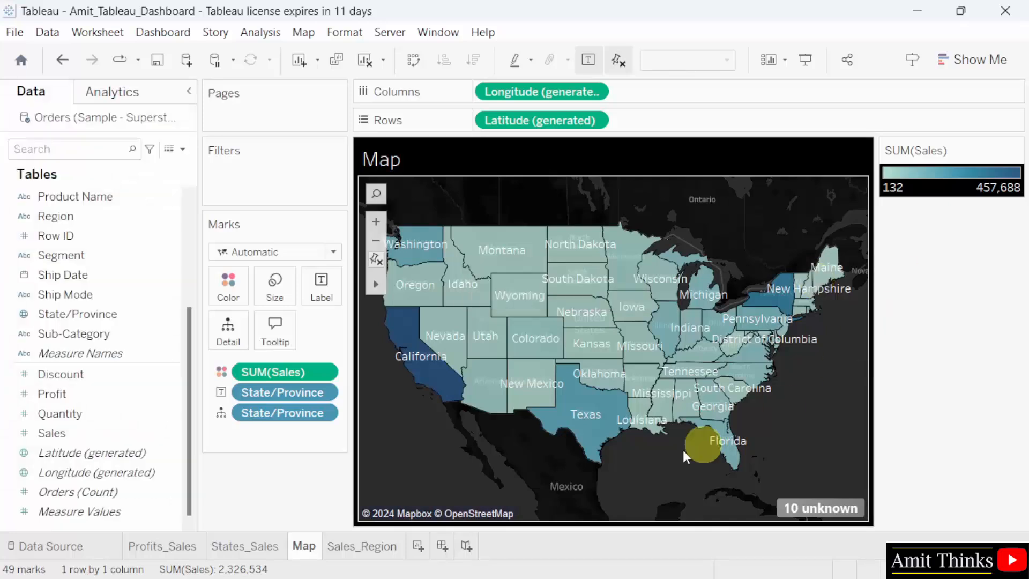
Set the default worksheet shading of the Sales_Region sheet to black.
click(368, 549)
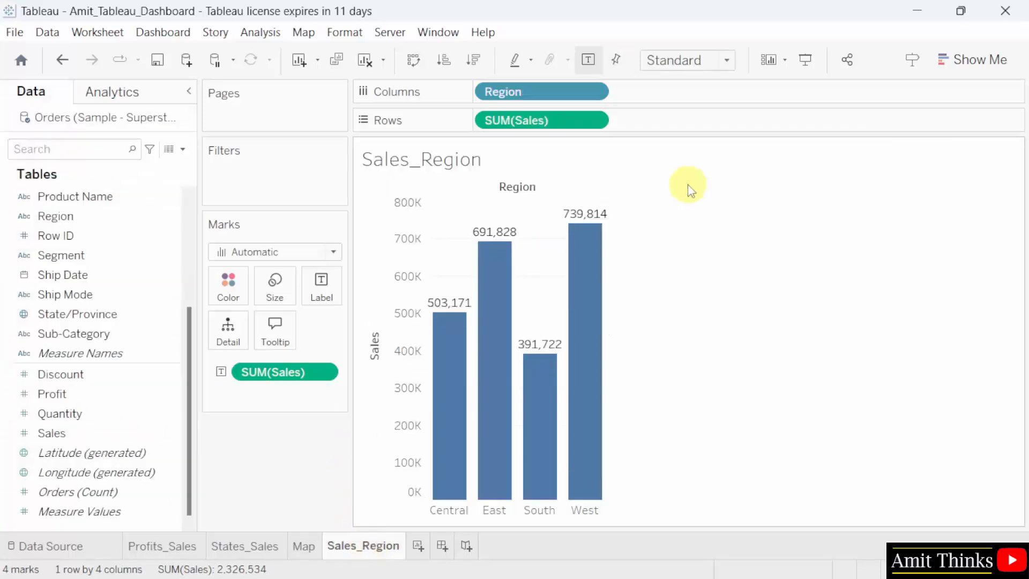
click(345, 33)
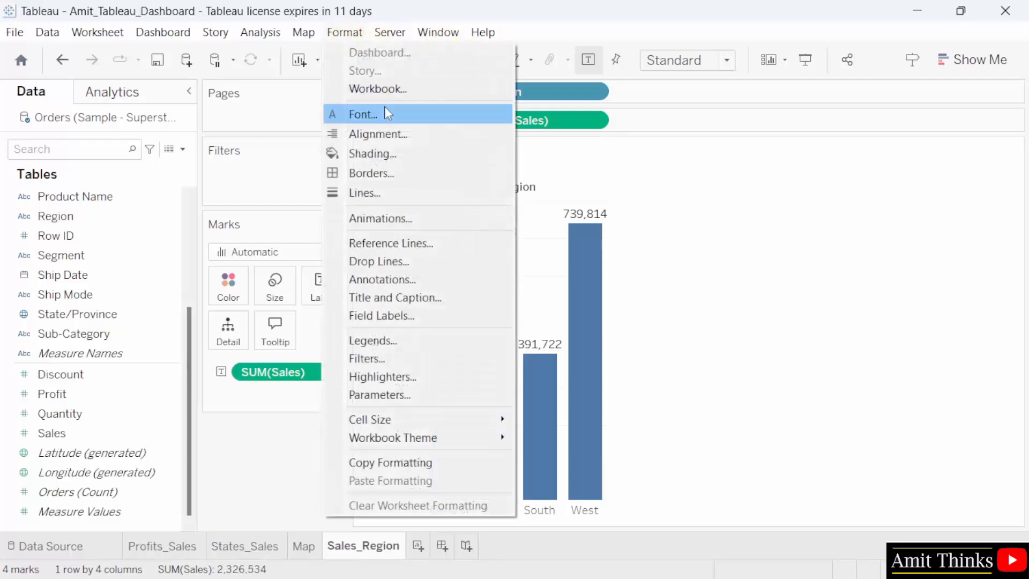
click(397, 154)
click(120, 205)
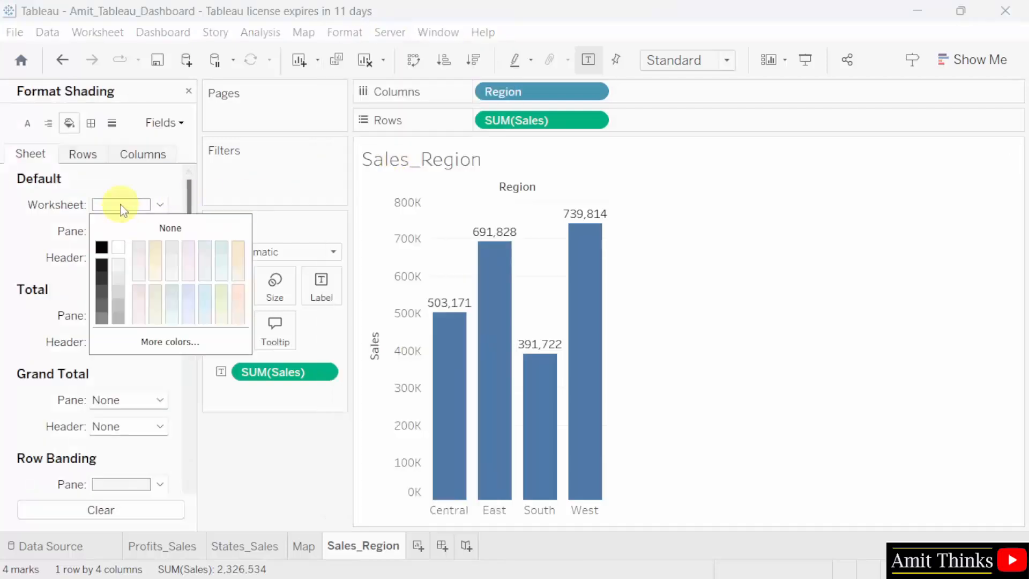
click(101, 248)
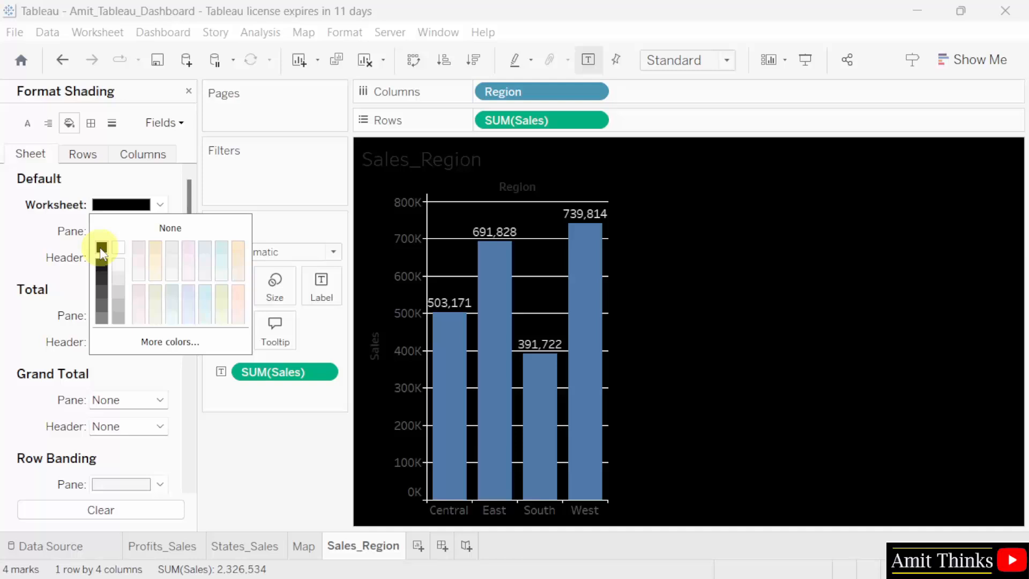
click(440, 164)
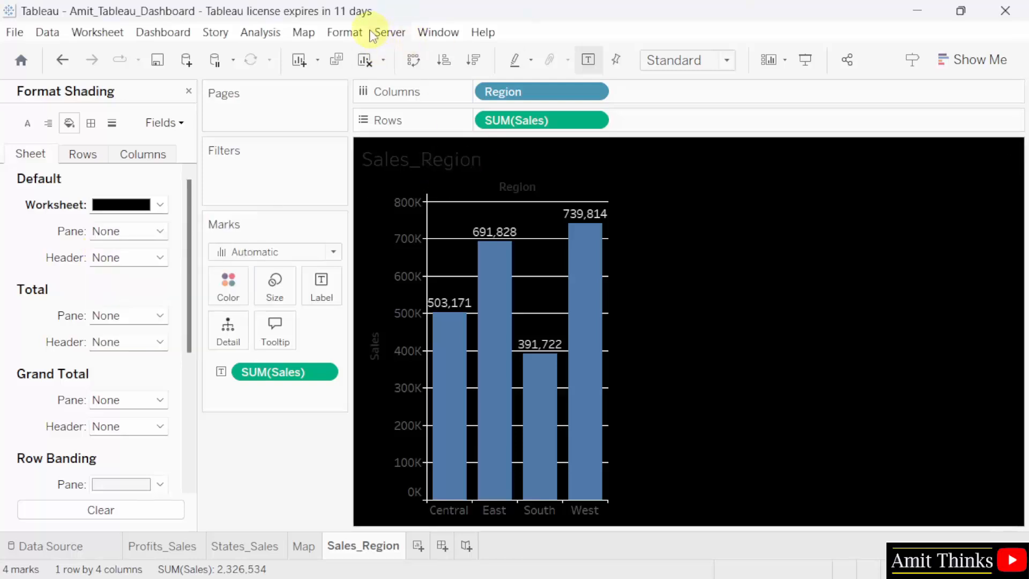
Change the default title font color of the Sales_Region sheet to white.
click(354, 32)
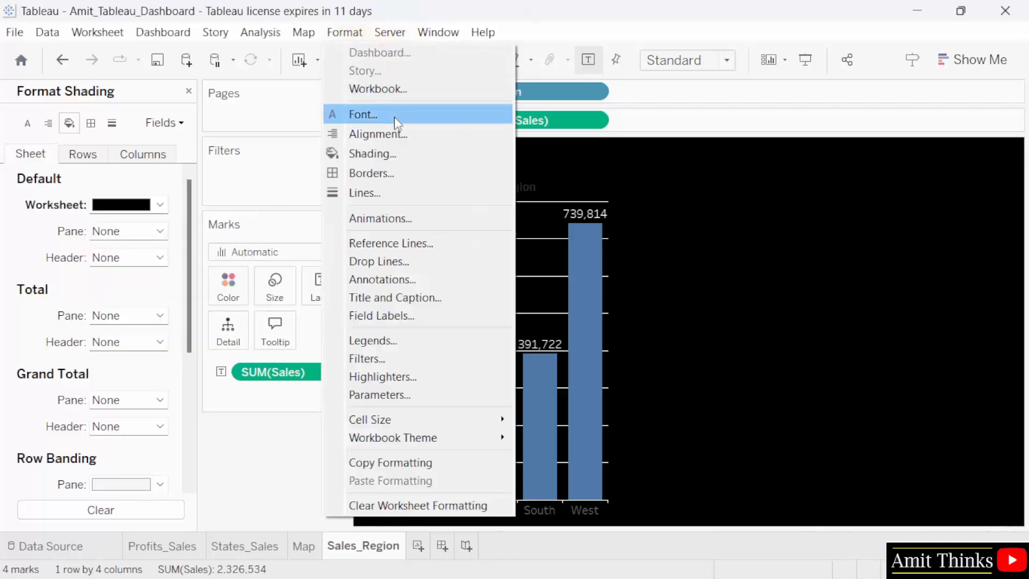
click(394, 118)
click(110, 311)
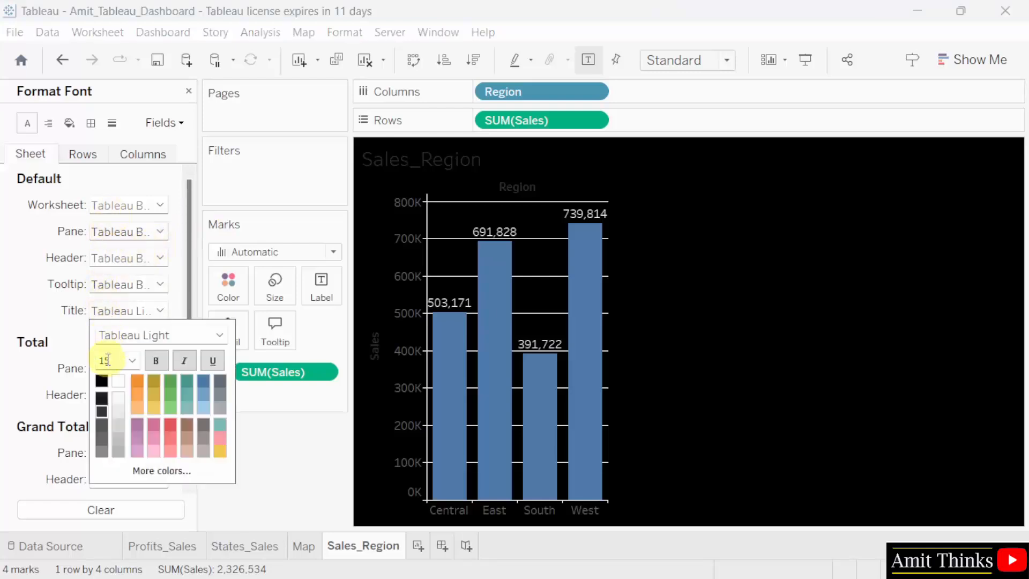
click(120, 386)
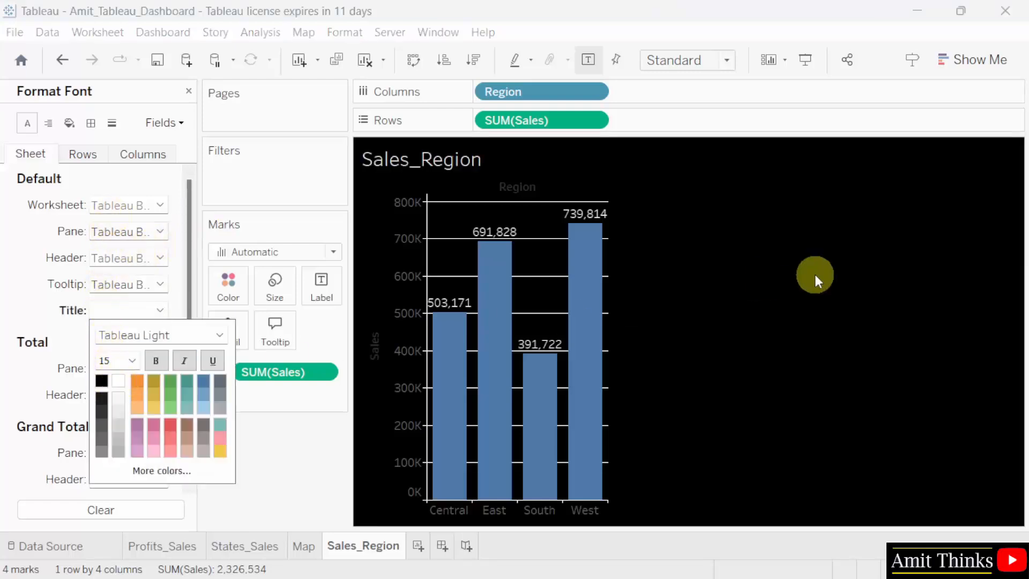
click(815, 275)
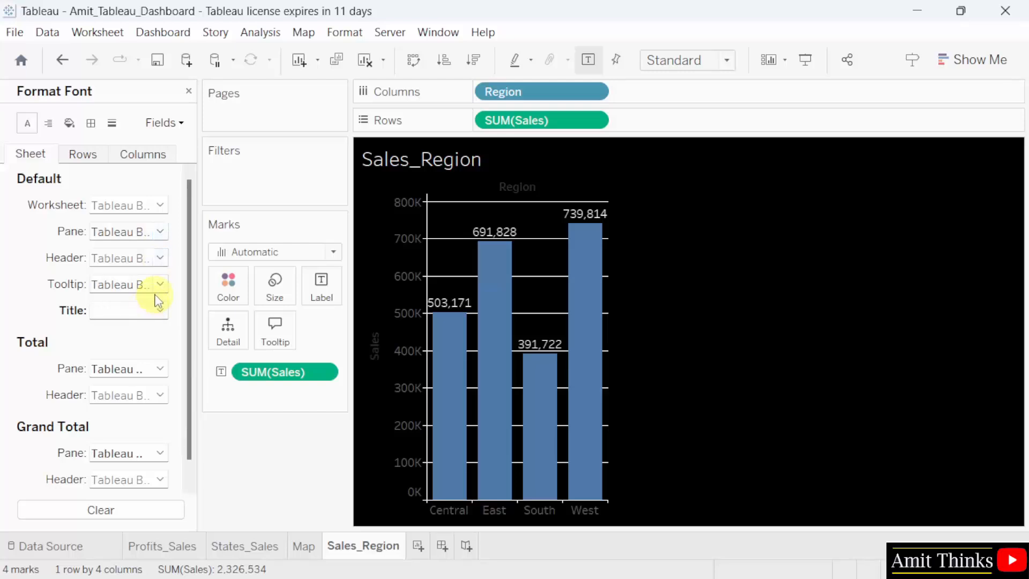
Change the default header font color of the Sales_Region sheet to white.
click(160, 258)
click(118, 328)
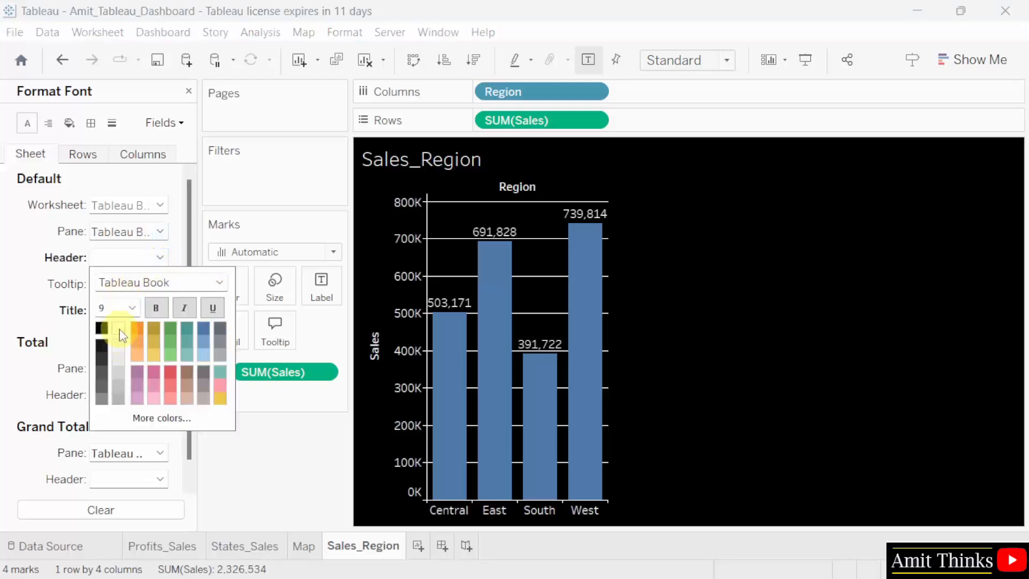
click(827, 320)
Fit the Sales_Region chart to Entire View and close the font formatting pane.
click(721, 60)
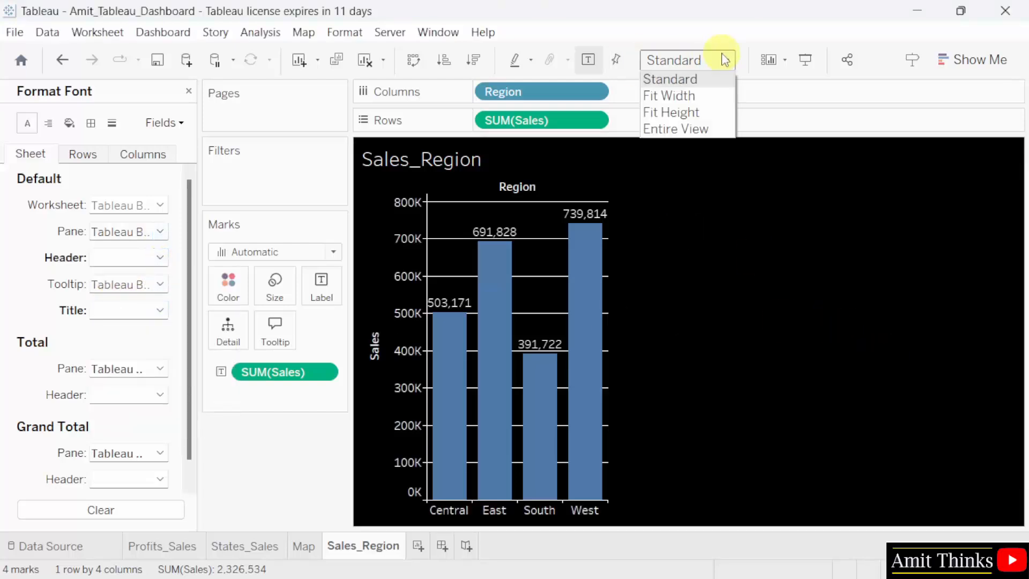
click(716, 128)
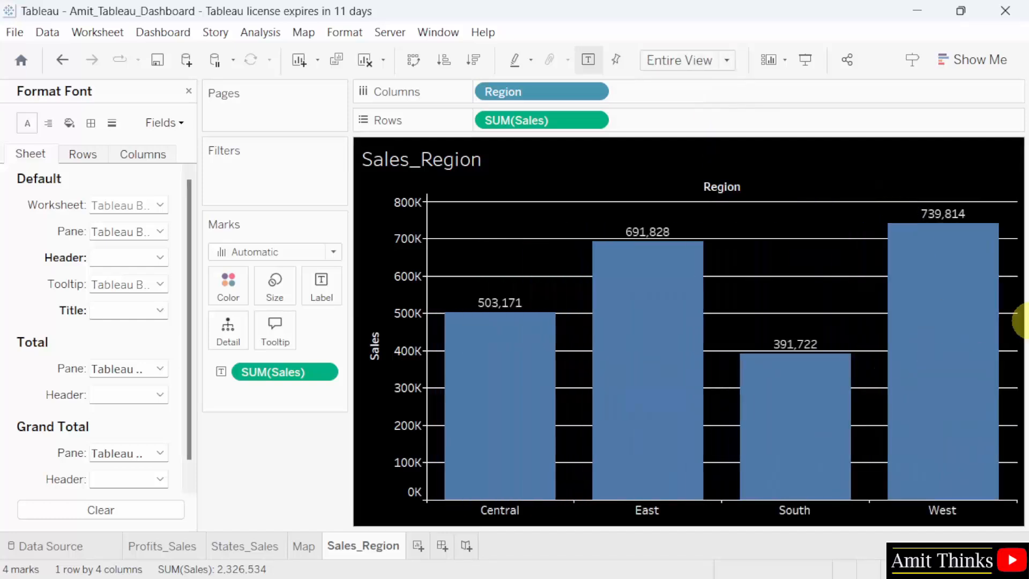
click(189, 91)
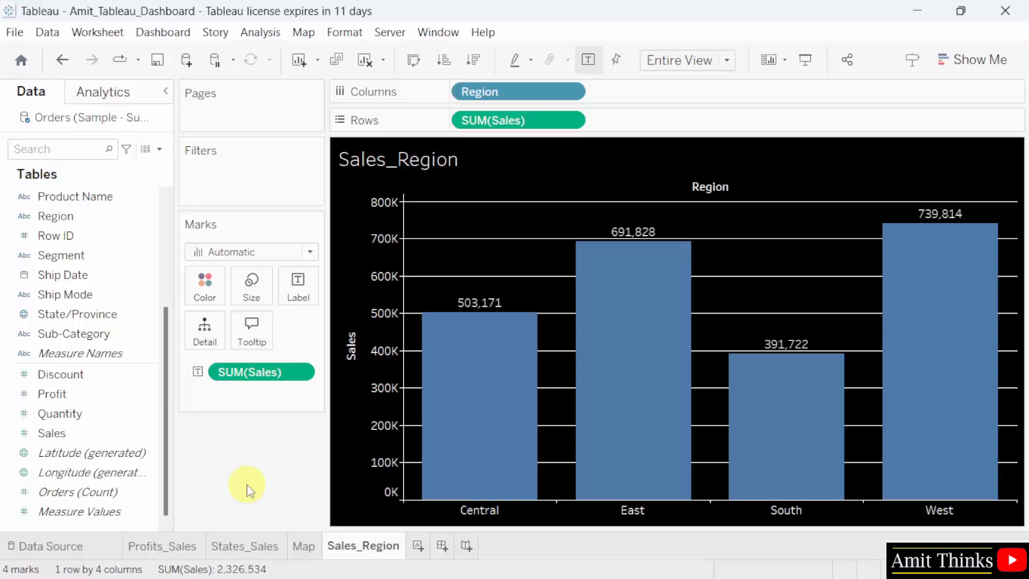
Create a new dashboard and set its default dashboard shading to dark blue (#00007f).
click(443, 547)
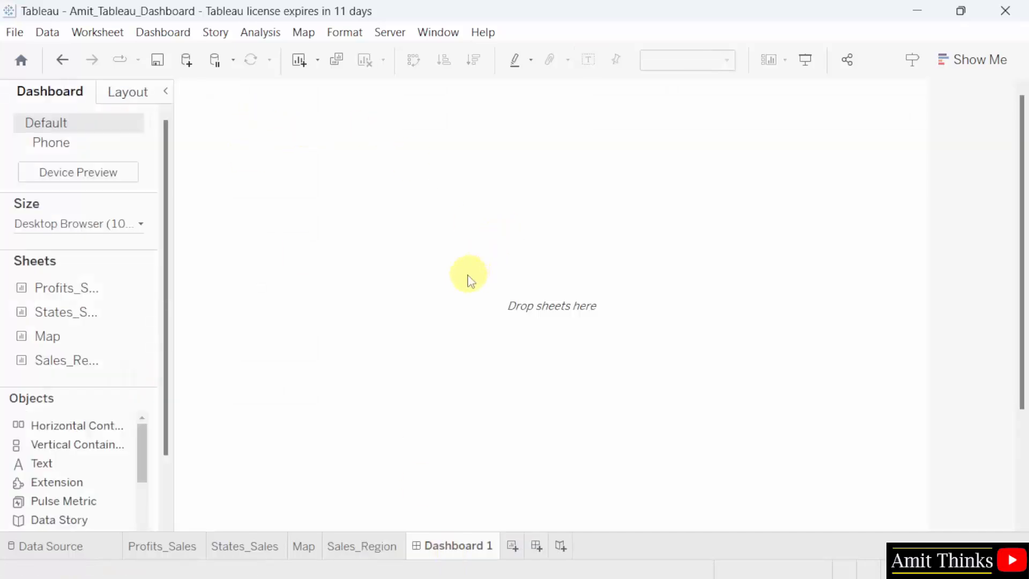
click(344, 33)
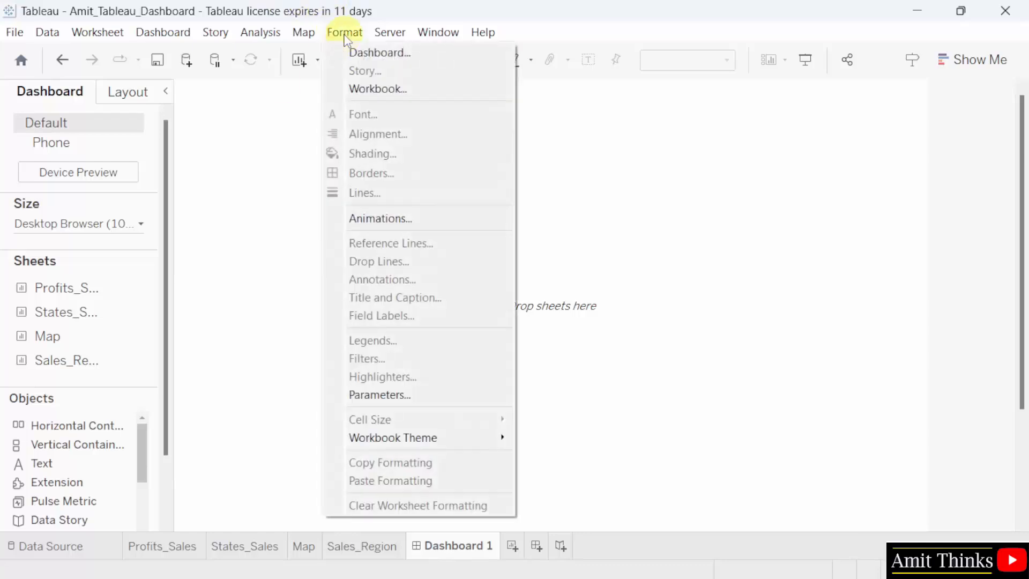
click(398, 58)
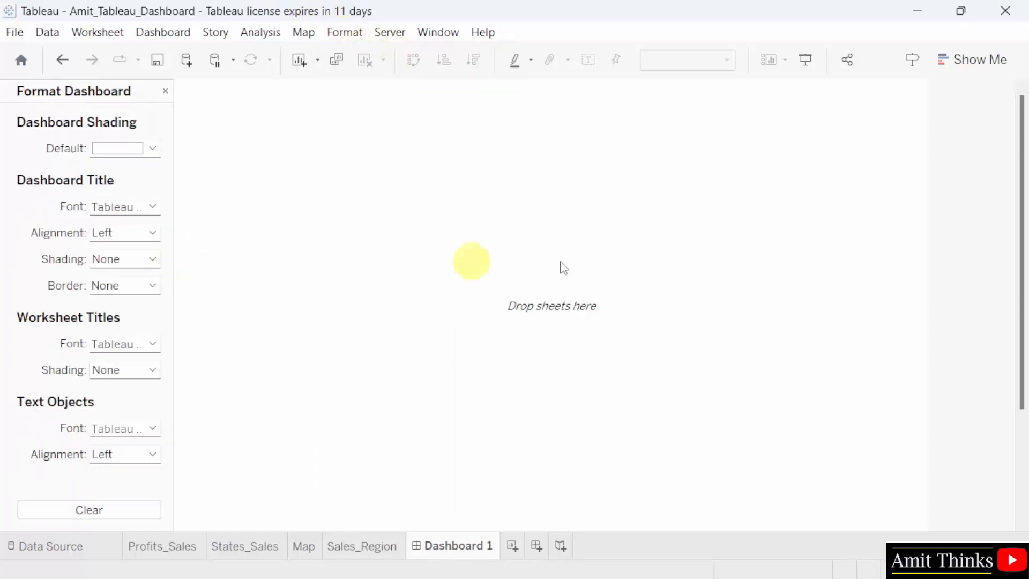
click(153, 149)
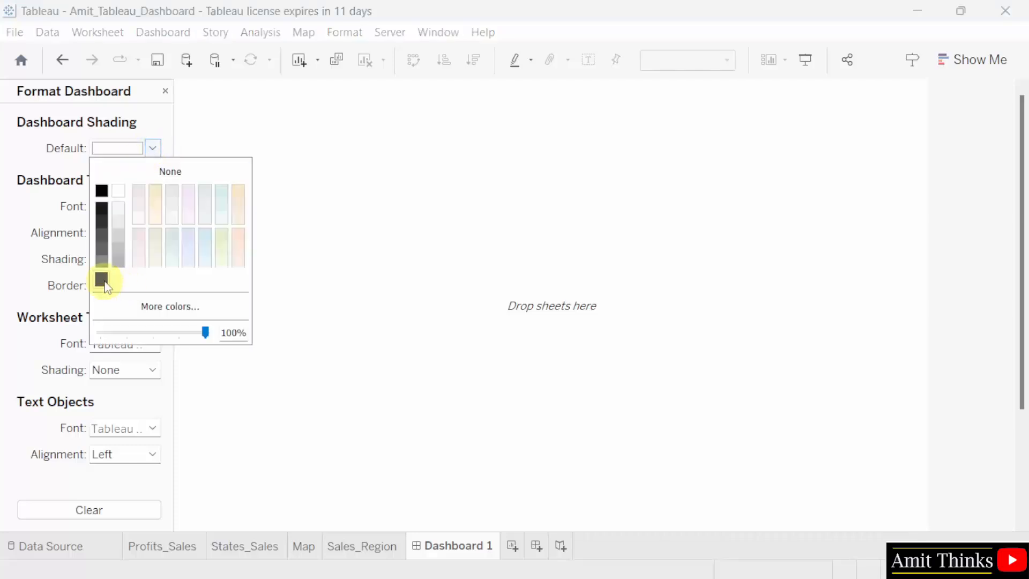
click(185, 307)
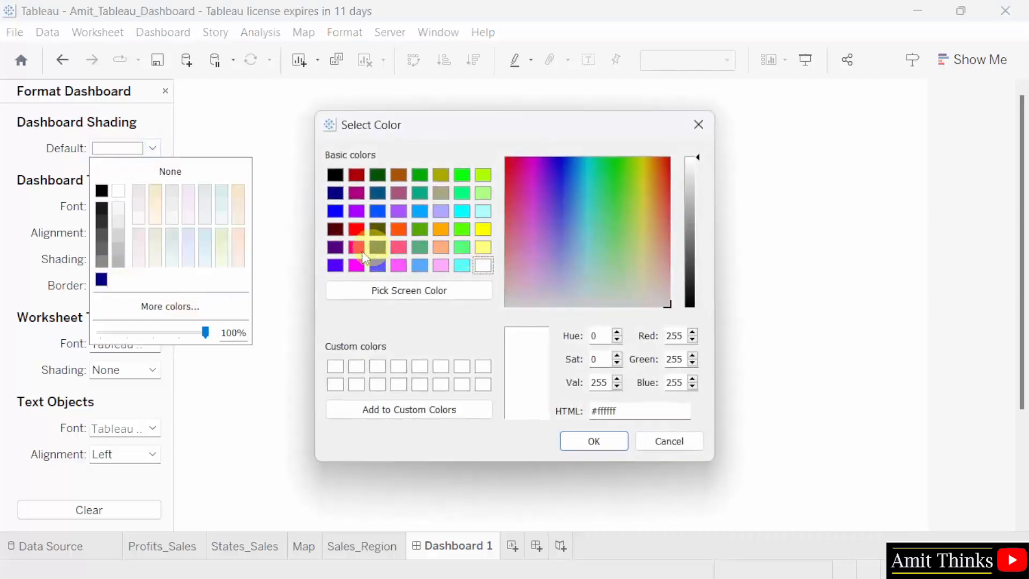
click(339, 196)
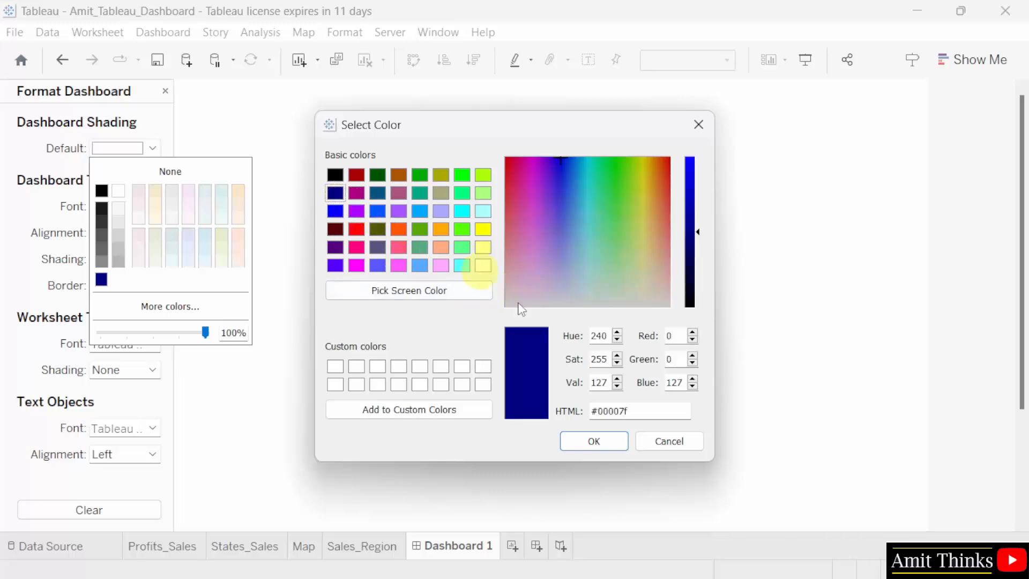
click(594, 441)
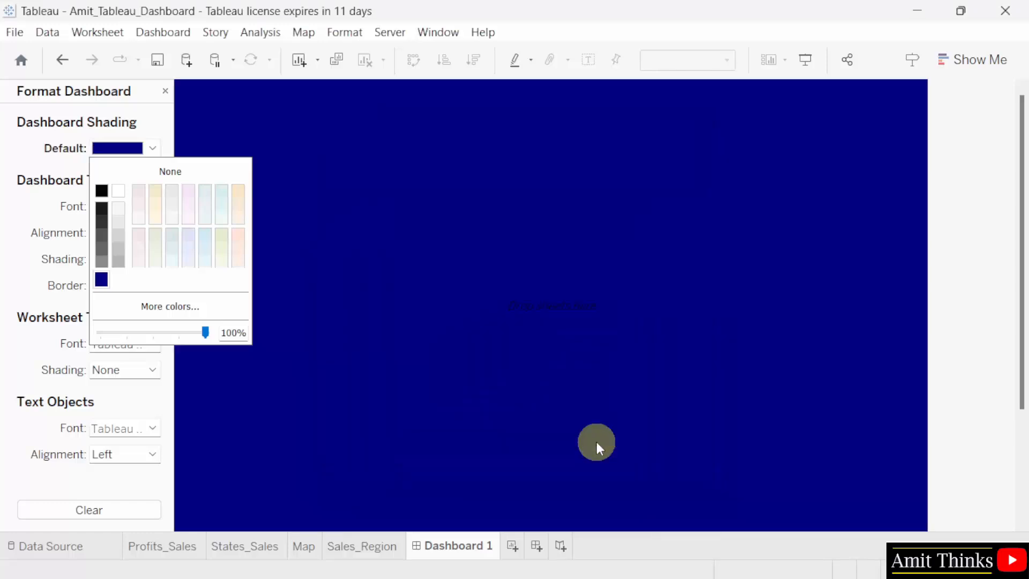
click(299, 346)
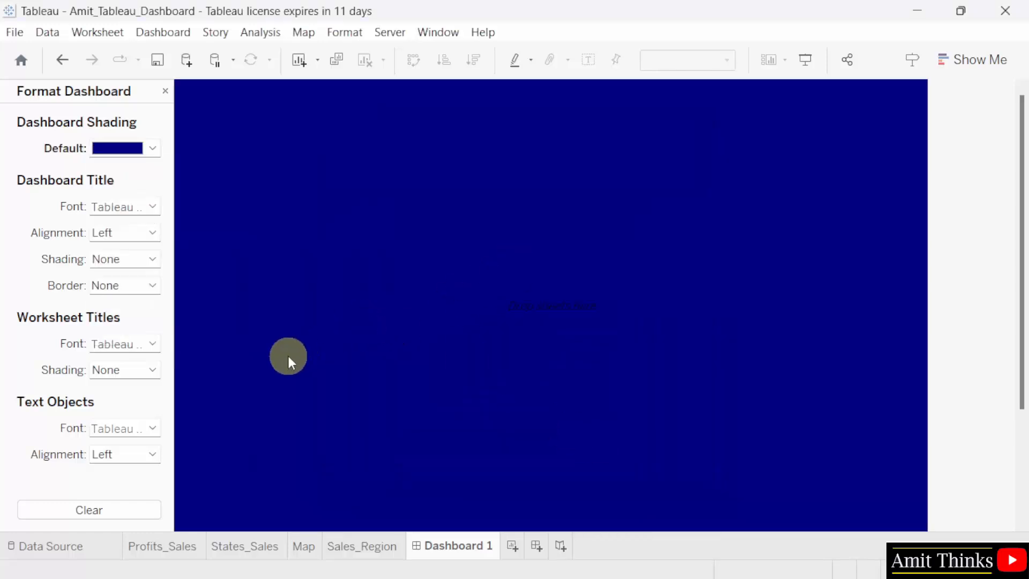
click(166, 91)
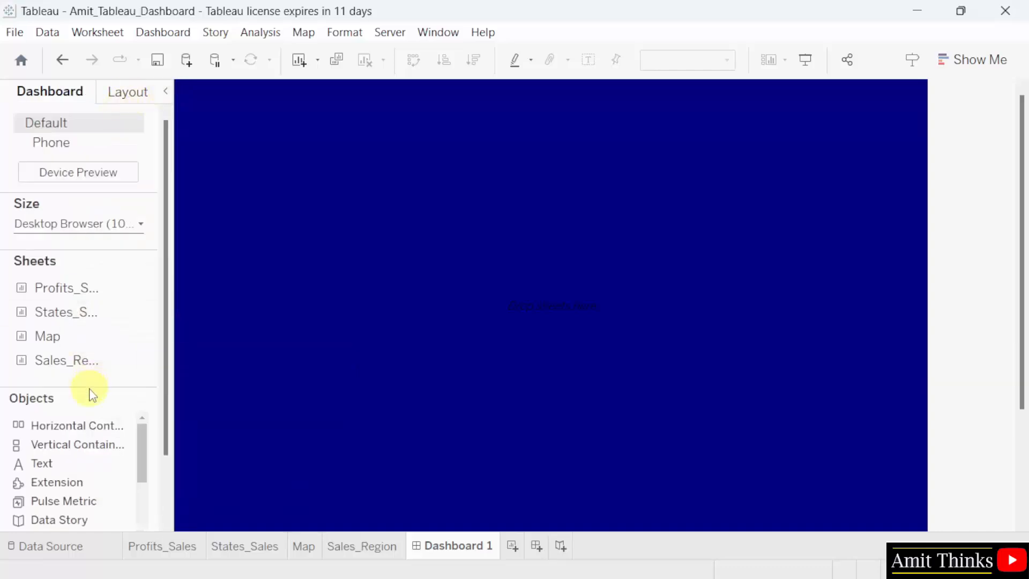
Widen the dashboard side pane and change the dashboard size to Automatic.
scroll(115, 488, down, 3)
scroll(115, 487, up, 3)
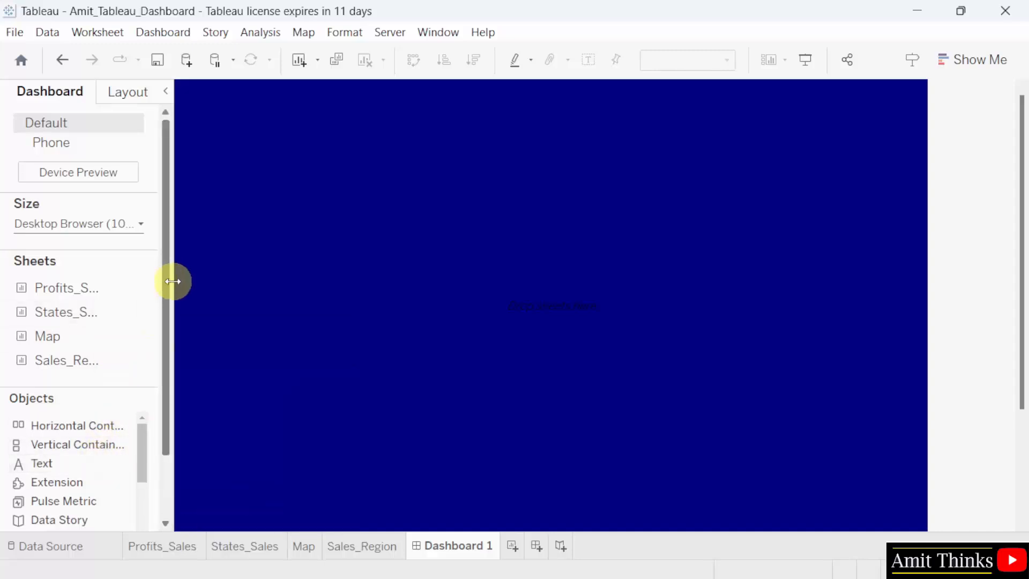
drag(175, 280, 202, 280)
click(121, 223)
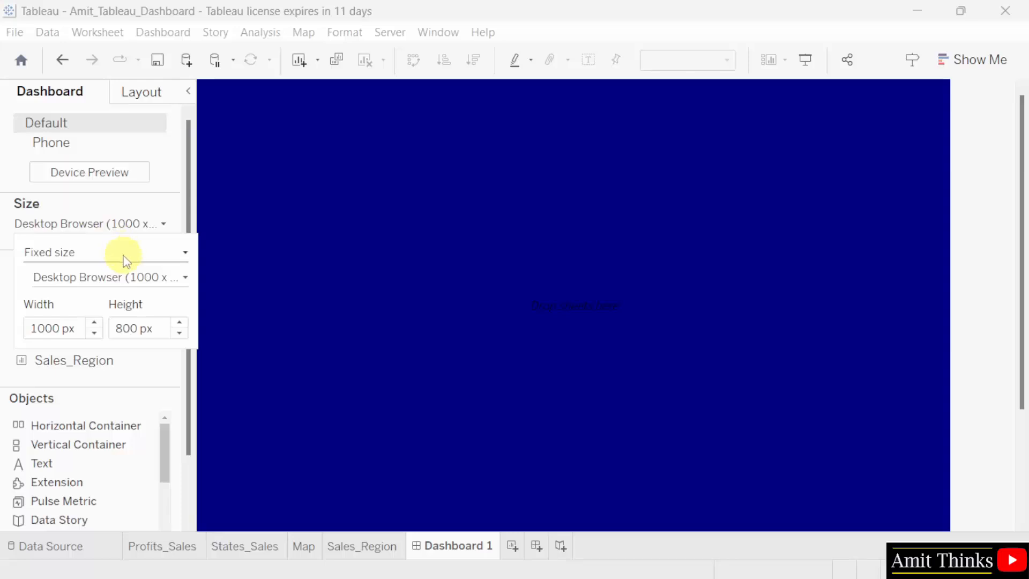
click(150, 251)
click(142, 283)
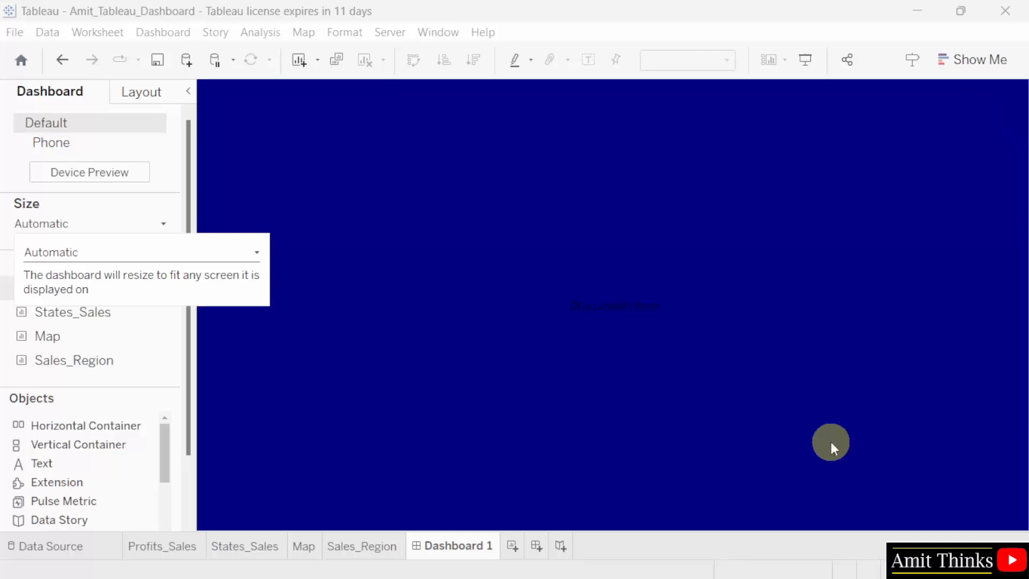
click(434, 488)
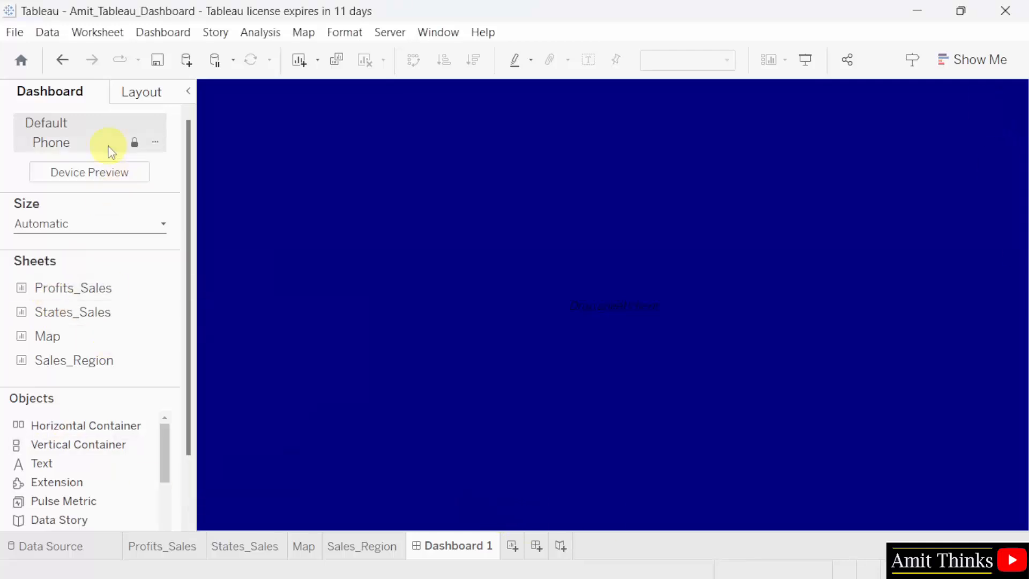
Add a text object reading "Performance Insights" to the dashboard and color its text white.
drag(70, 468, 311, 328)
drag(335, 98, 332, 97)
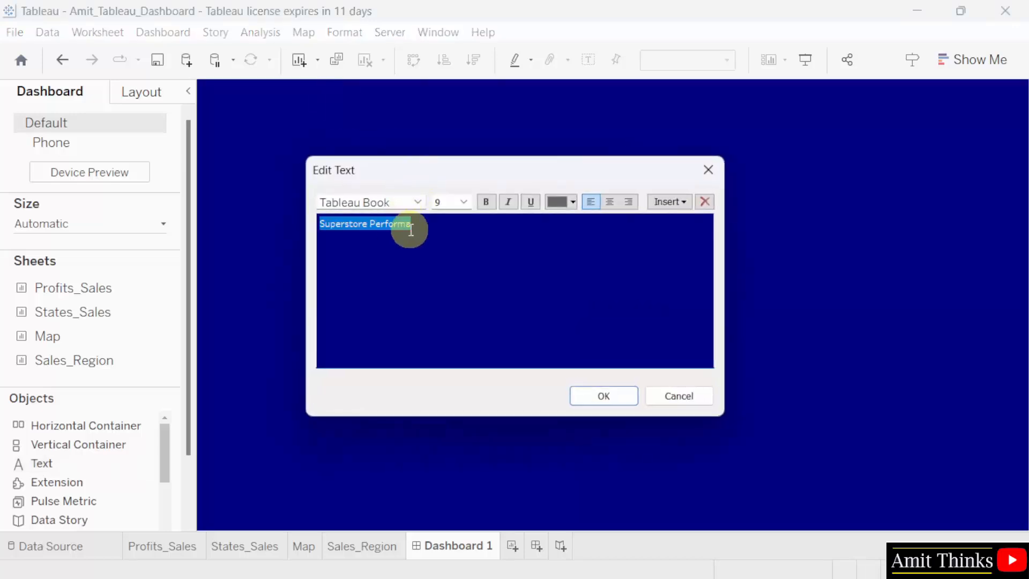
text(Performance Insights)
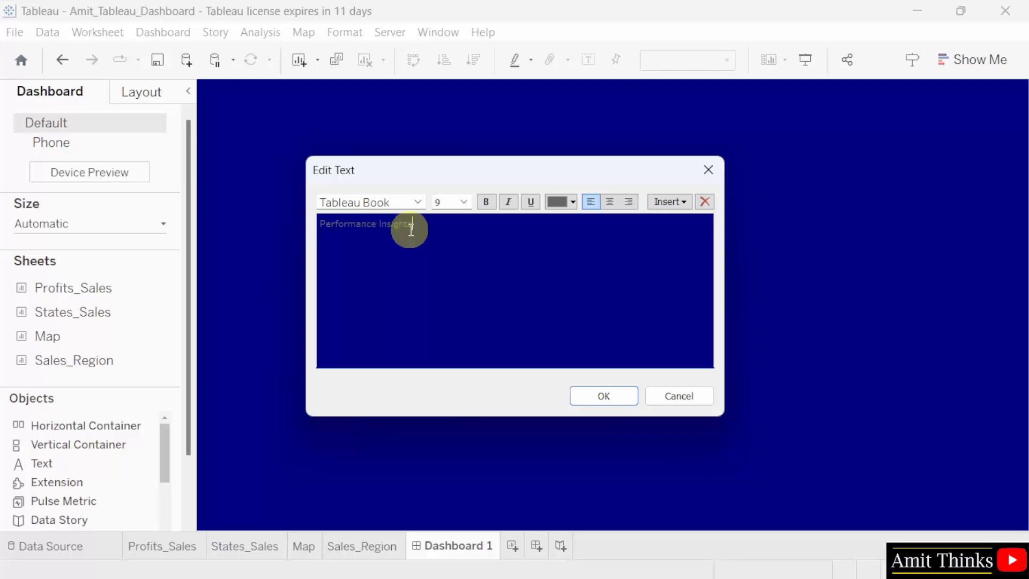
key(ctrl+a)
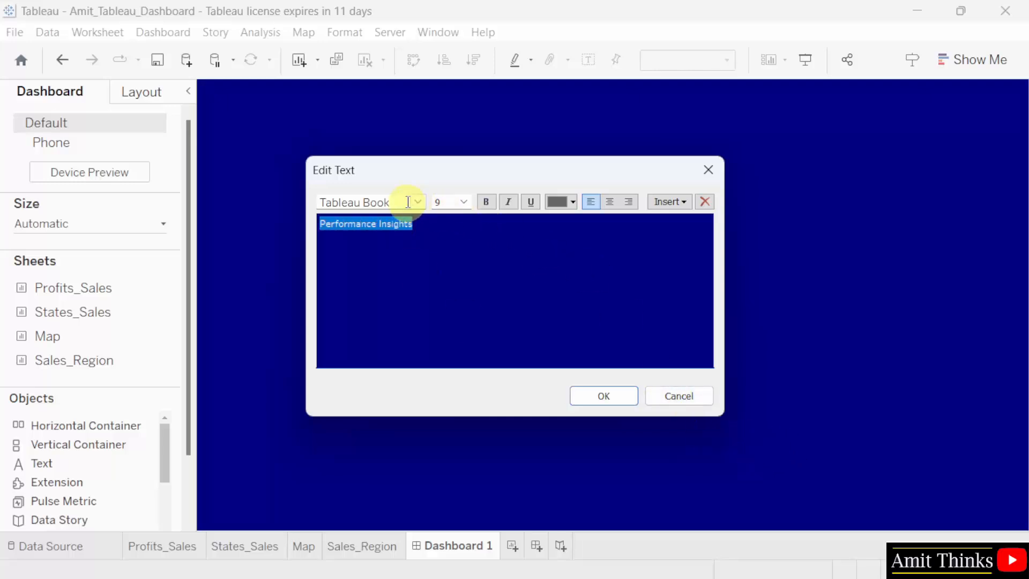
click(572, 202)
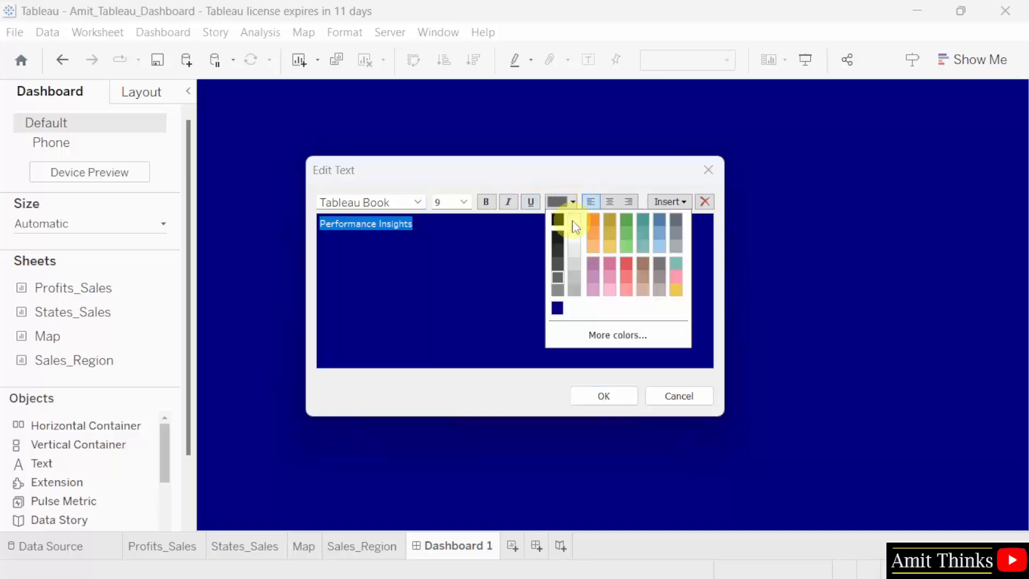
click(573, 222)
click(524, 253)
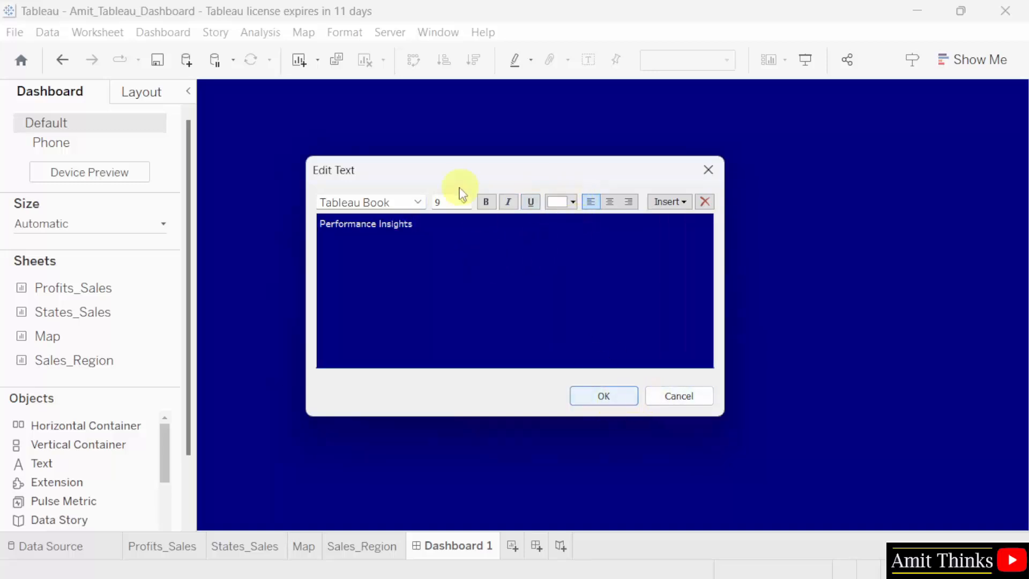
Set the font size of the "Performance Insights" text to 15 and apply the text object.
key(ctrl+a)
click(450, 202)
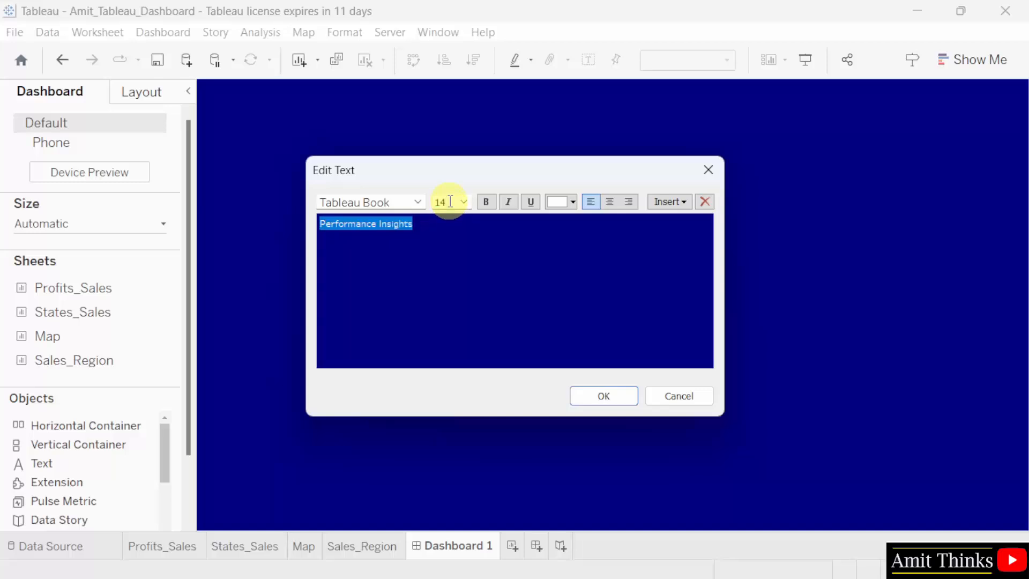
text(15)
click(605, 310)
click(620, 401)
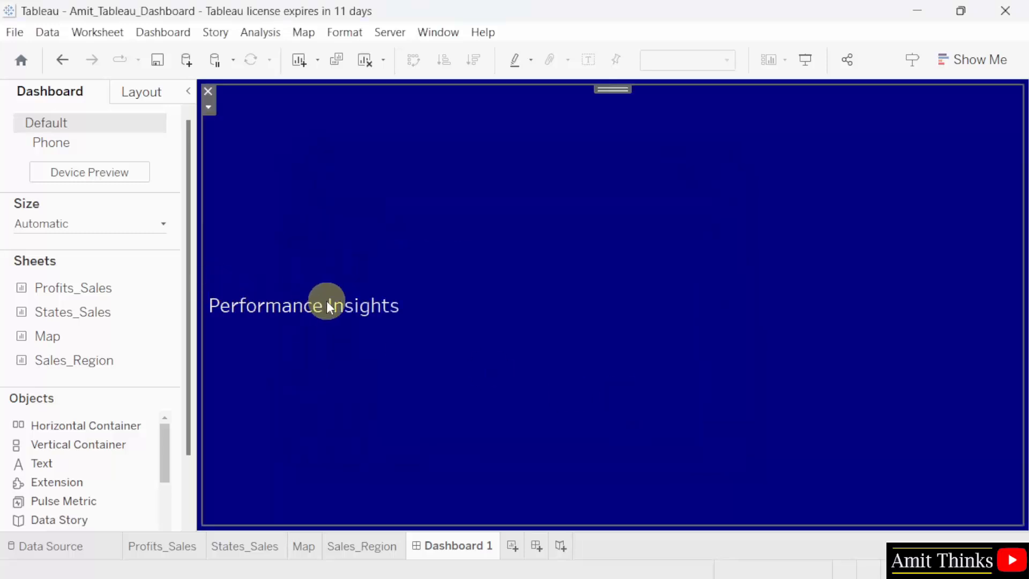
Set the vertical alignment of the "Performance Insights" text object to top.
right_click(437, 274)
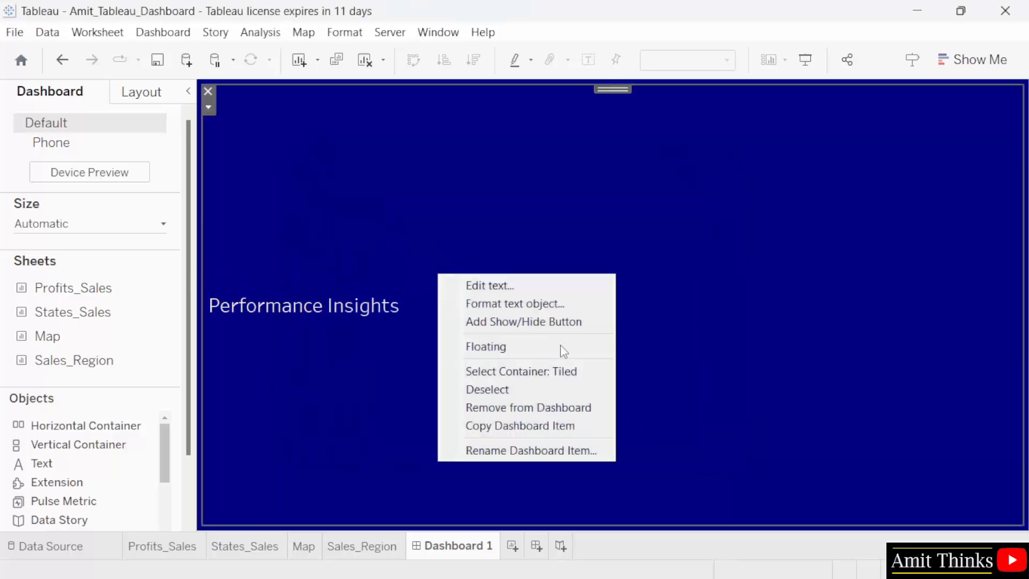
click(553, 304)
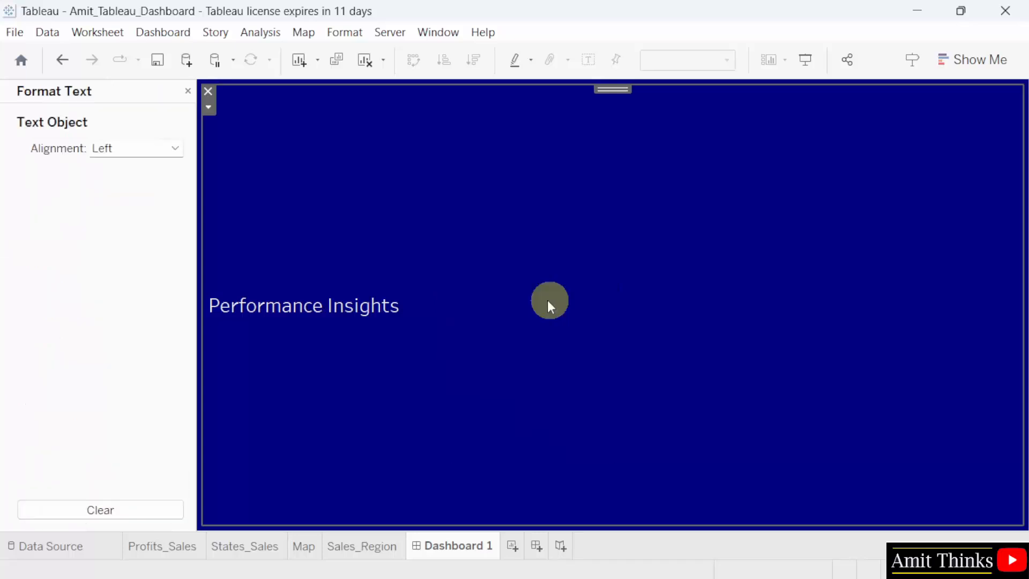
click(137, 153)
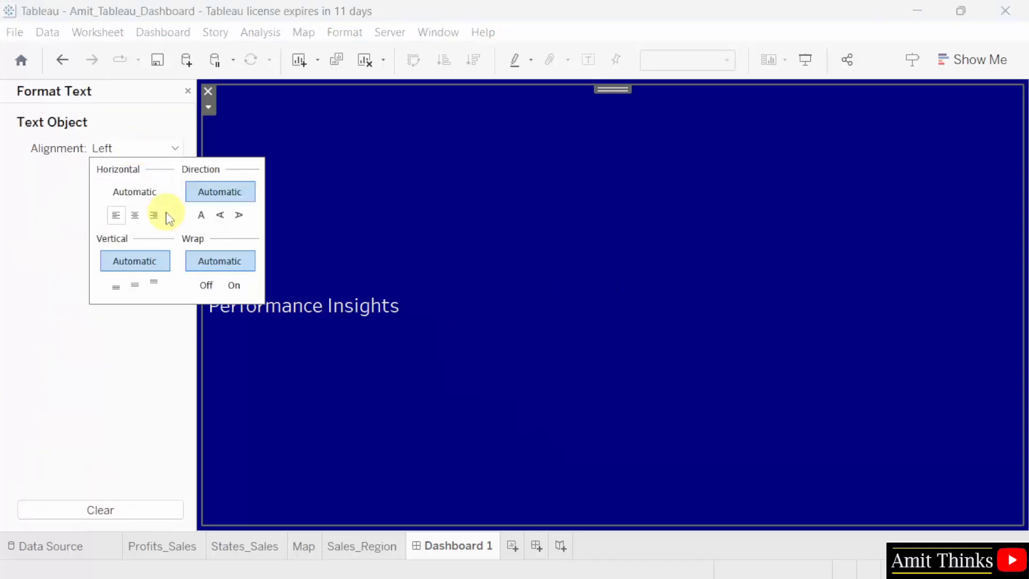
click(154, 283)
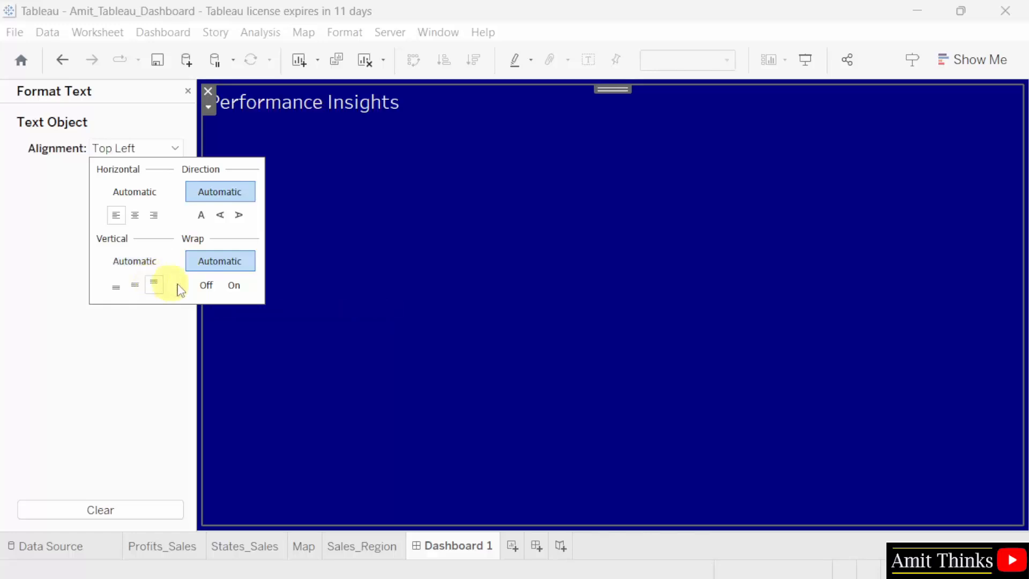
click(329, 274)
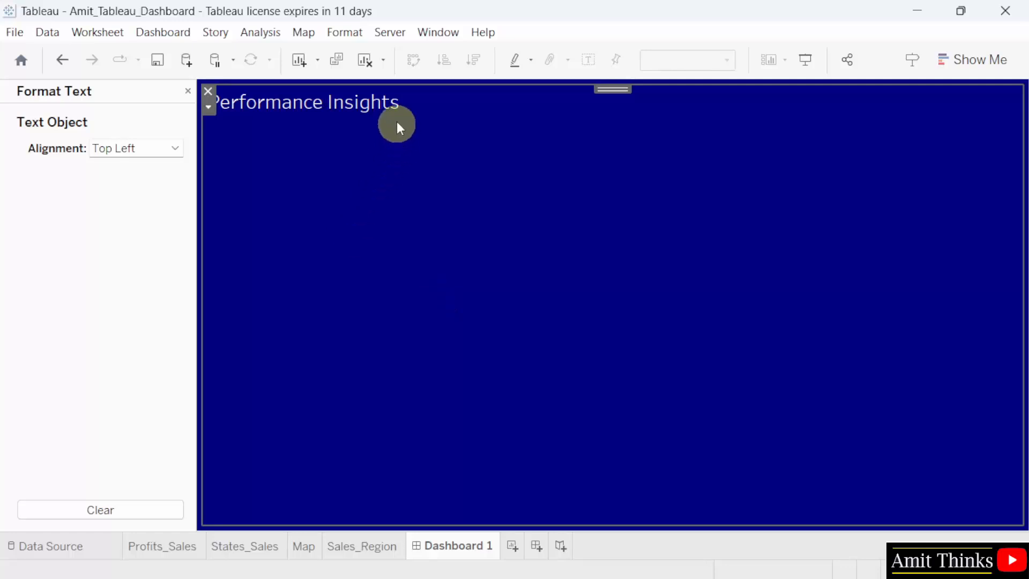
Extend the dashboard heading to "Performance Insights - Superstore", make it bold and close the text formatting pane.
double_click(395, 105)
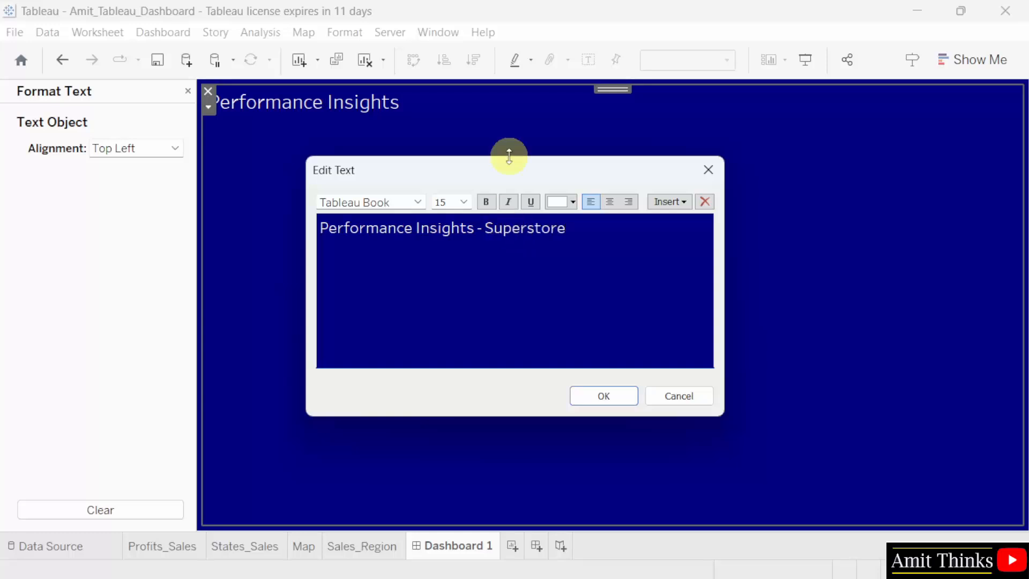
key(ctrl+a)
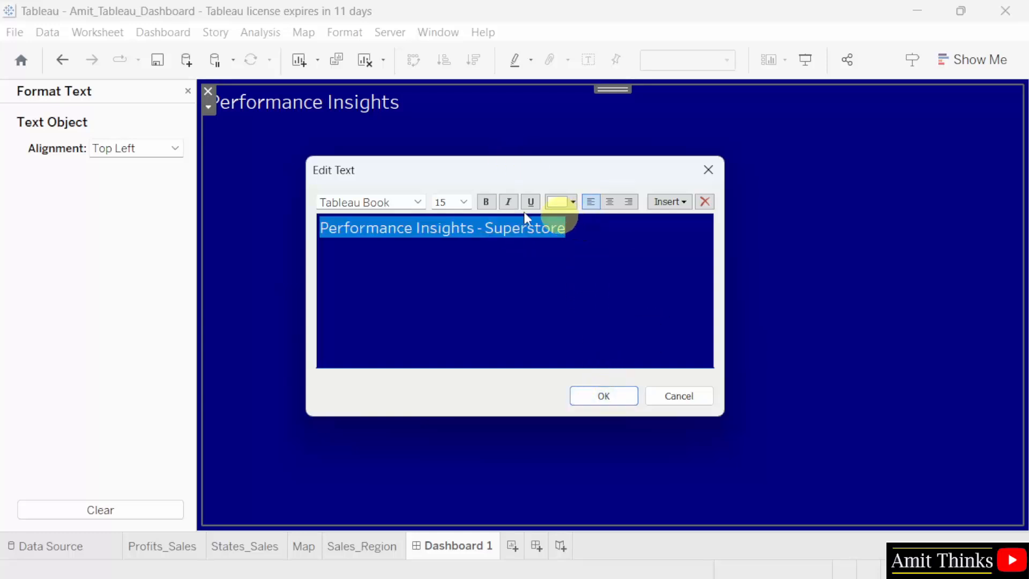
click(487, 202)
click(551, 245)
click(603, 395)
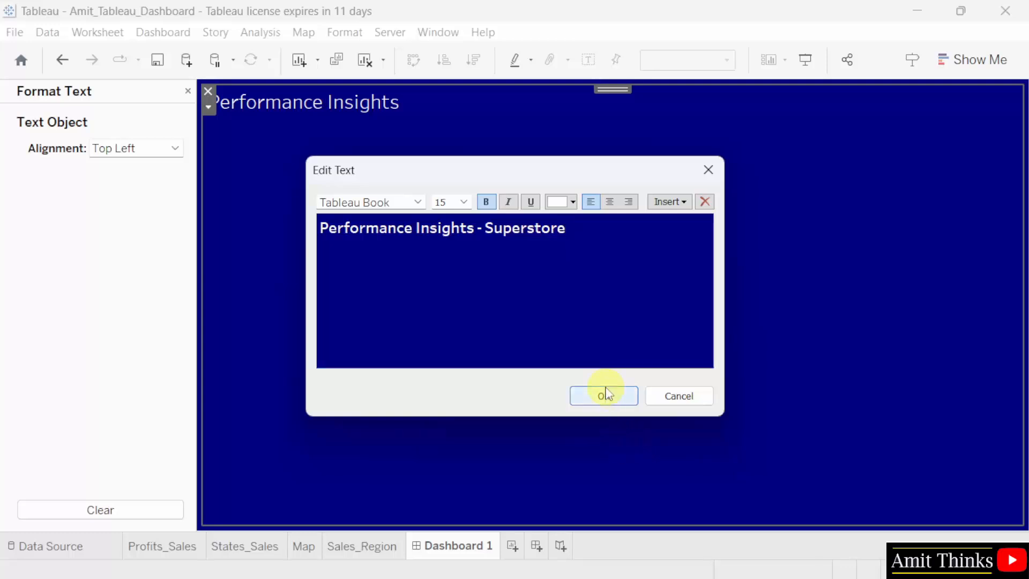
click(188, 91)
Place the Profits_Sales sheet to the left of the heading text on the dashboard and the States_Sales sheet directly below it.
mouse_move(102, 297)
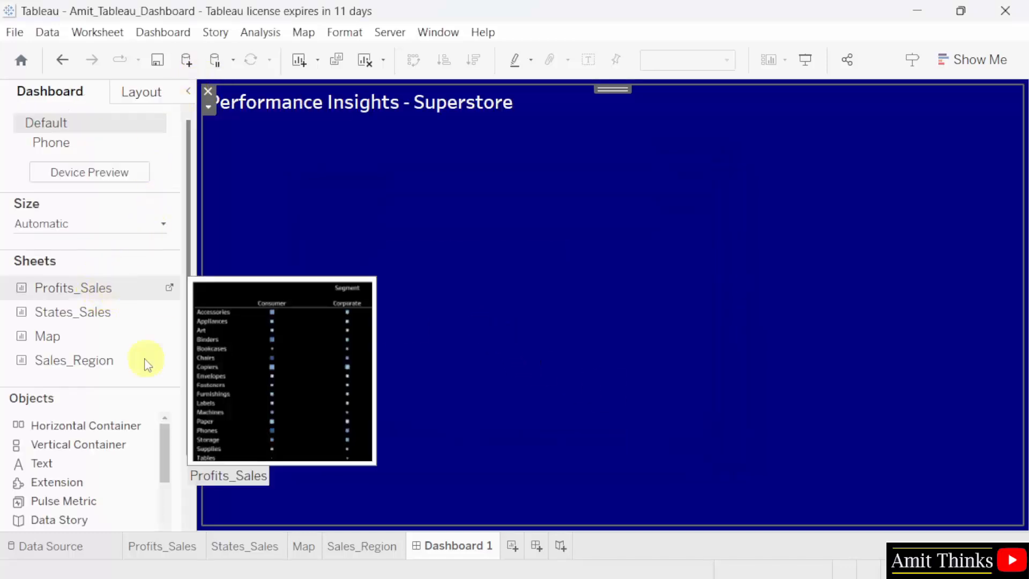
mouse_move(110, 322)
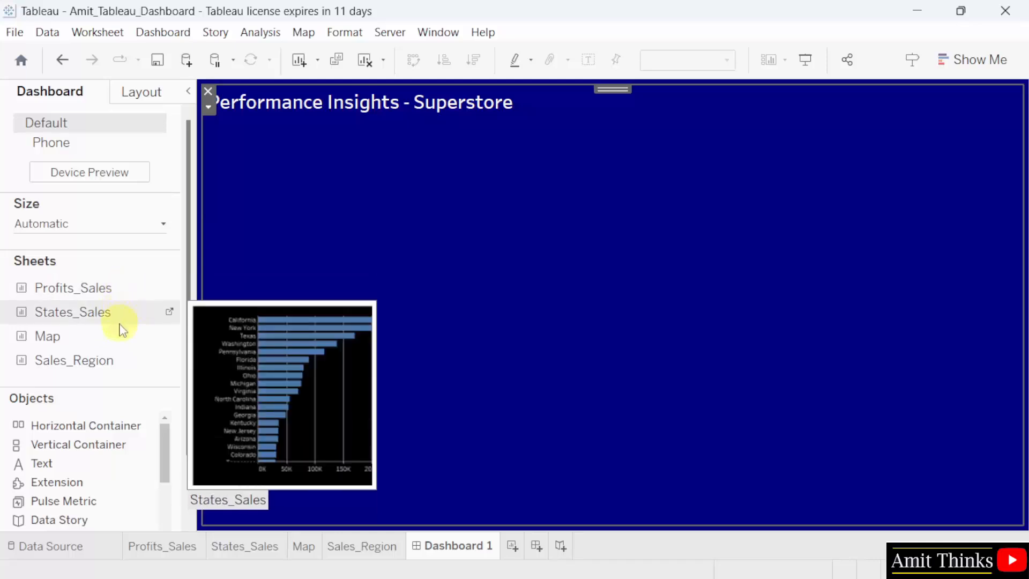
mouse_move(122, 349)
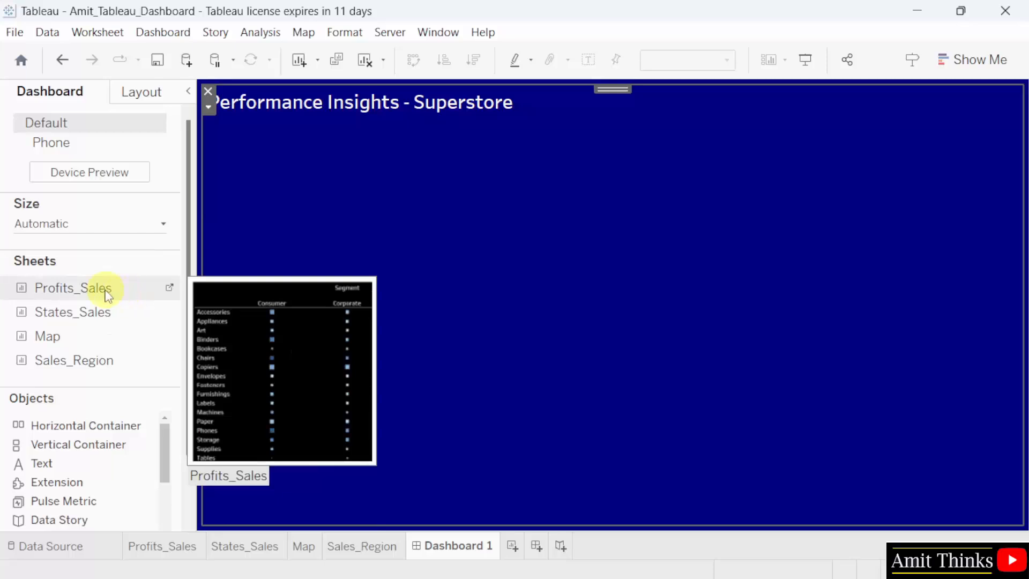
drag(99, 296, 248, 275)
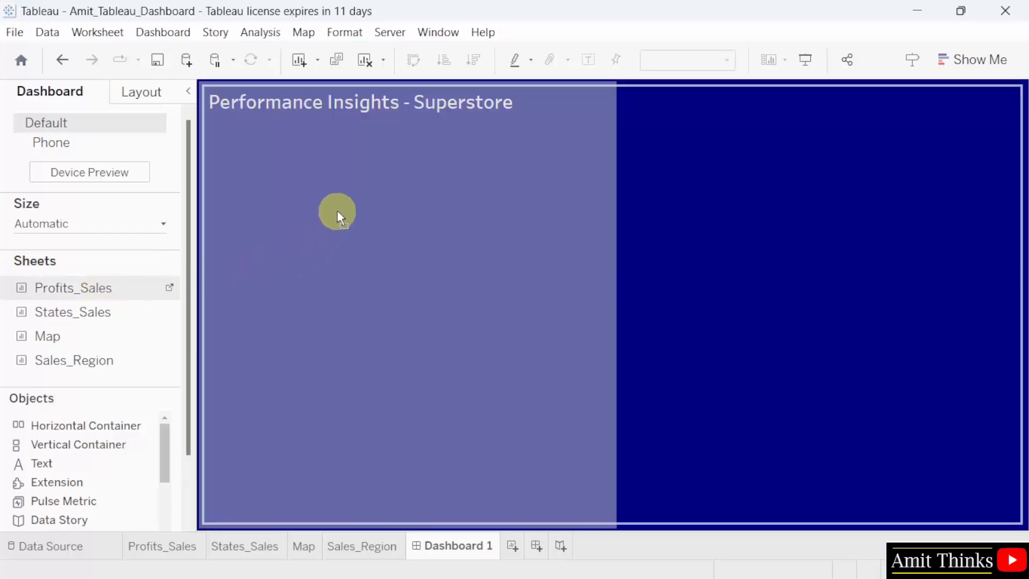
drag(355, 200, 355, 196)
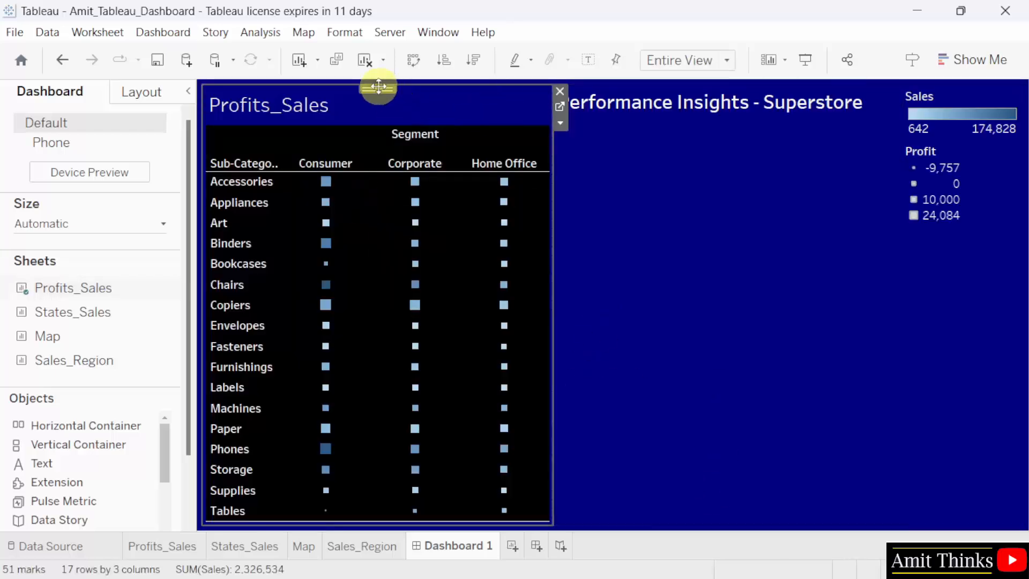
mouse_move(69, 315)
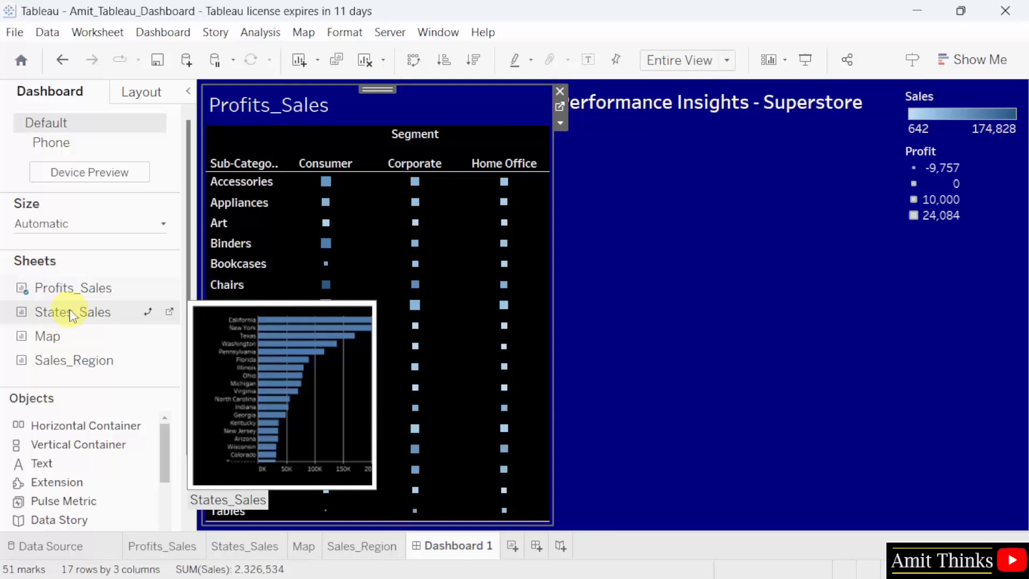
mouse_move(69, 315)
mouse_down()
mouse_move(283, 312)
mouse_move(439, 478)
mouse_move(434, 488)
mouse_up()
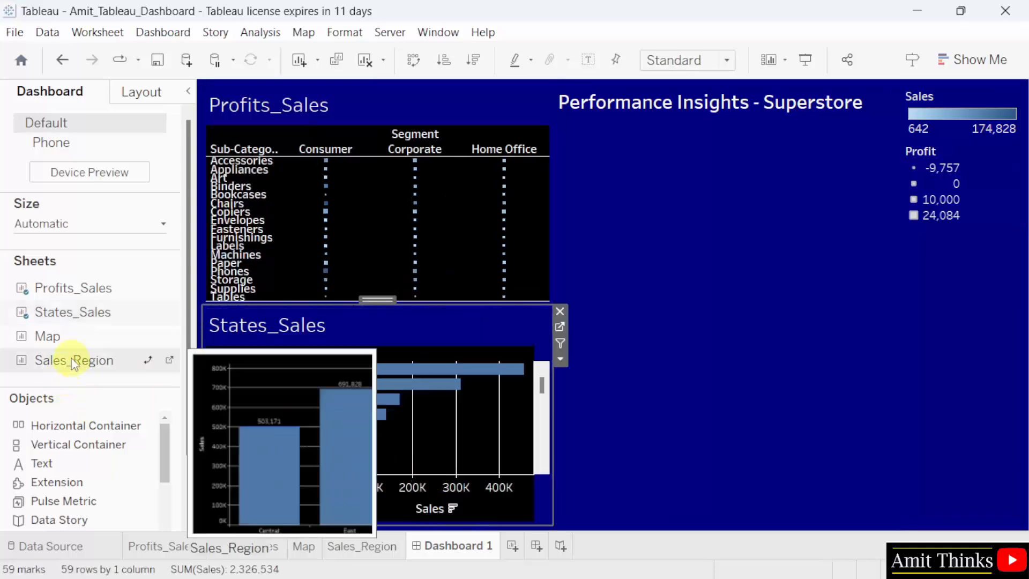
Place the Map sheet beside States_Sales and the Sales_Region sheet above it, enlarging Sales_Region up towards the heading.
mouse_move(65, 338)
mouse_down()
mouse_move(178, 337)
mouse_move(582, 248)
mouse_move(728, 234)
mouse_move(677, 425)
mouse_up()
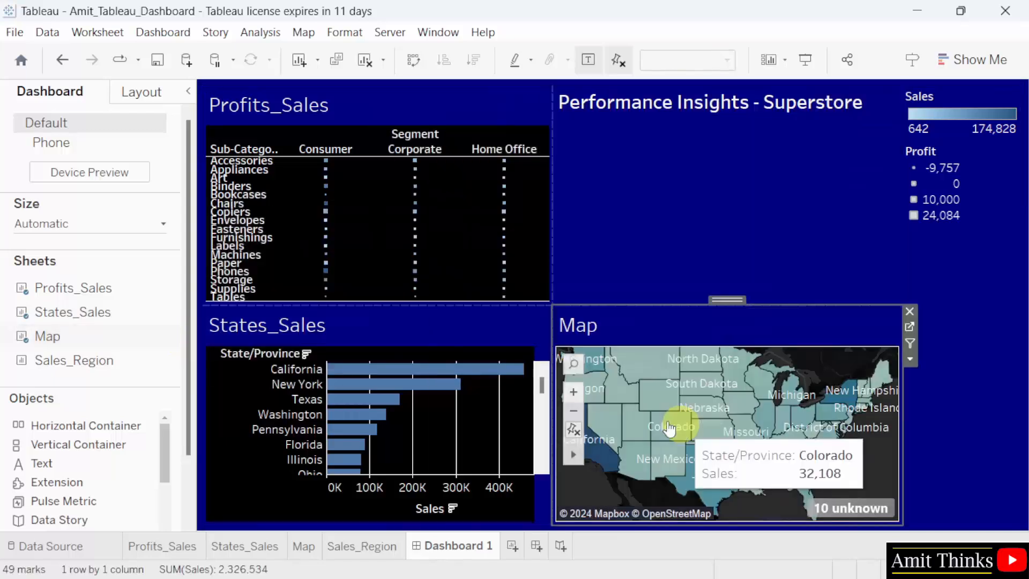
mouse_move(87, 369)
mouse_down()
mouse_move(540, 268)
mouse_move(704, 246)
mouse_up()
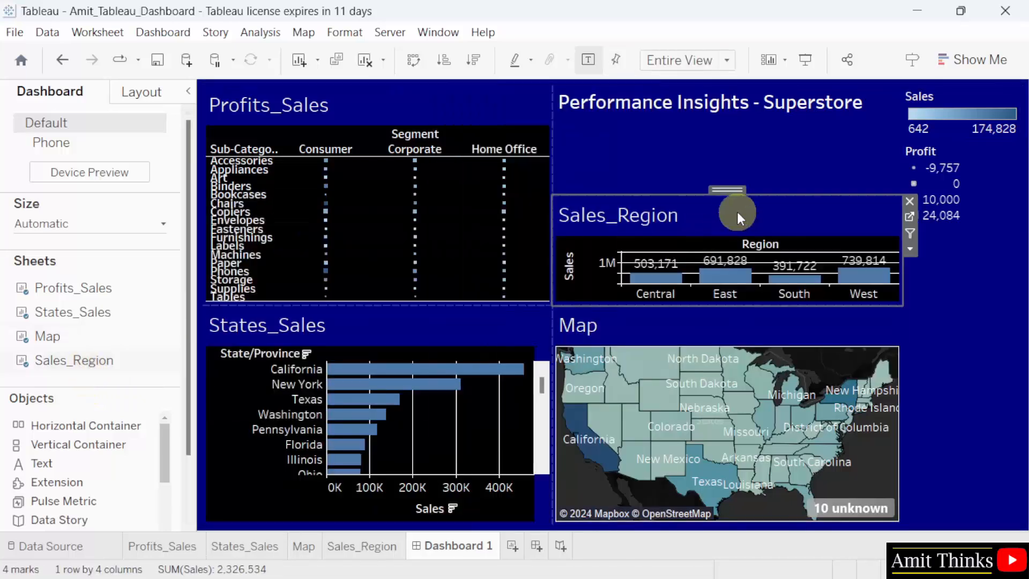
drag(733, 194, 730, 128)
Change the font colour of the "Performance Insights - Superstore" heading to yellow and apply the text edit.
click(830, 119)
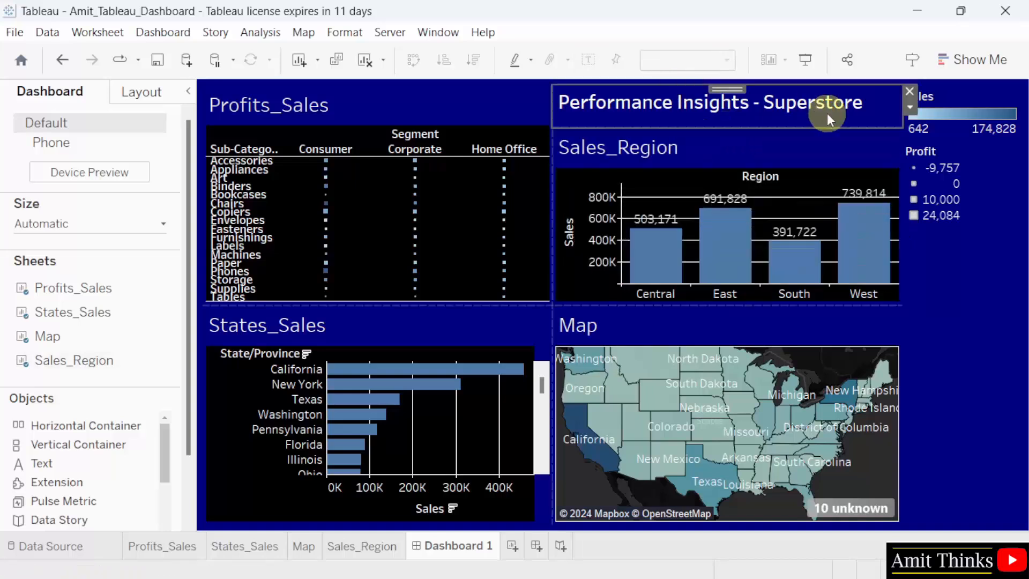
right_click(799, 105)
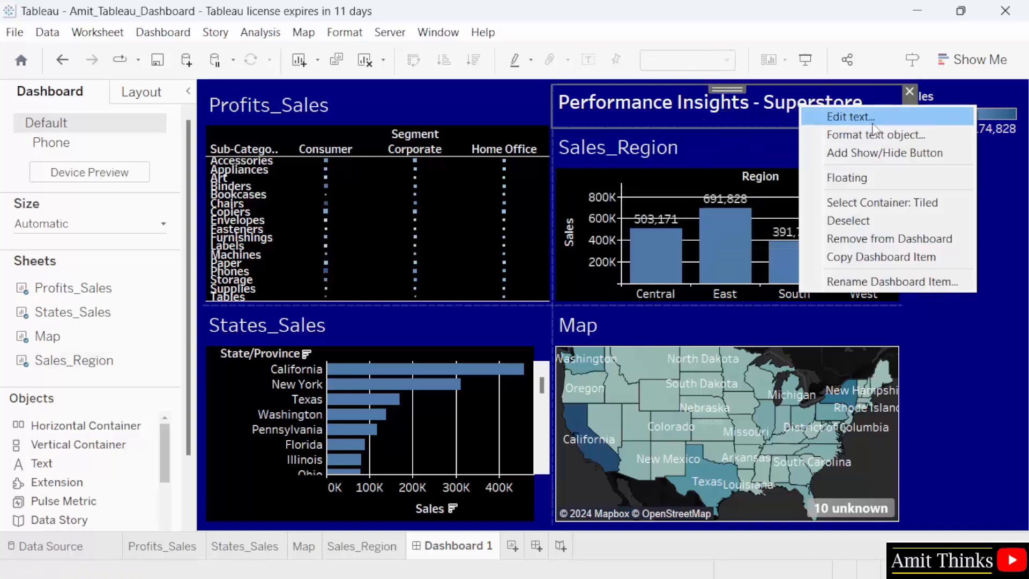
click(848, 117)
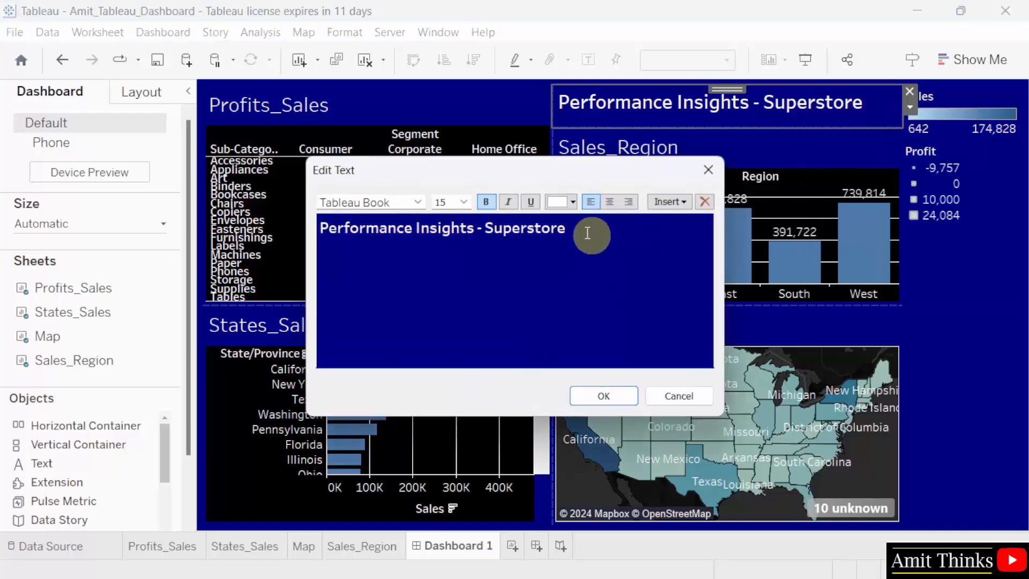
double_click(570, 230)
click(572, 232)
drag(590, 232, 320, 232)
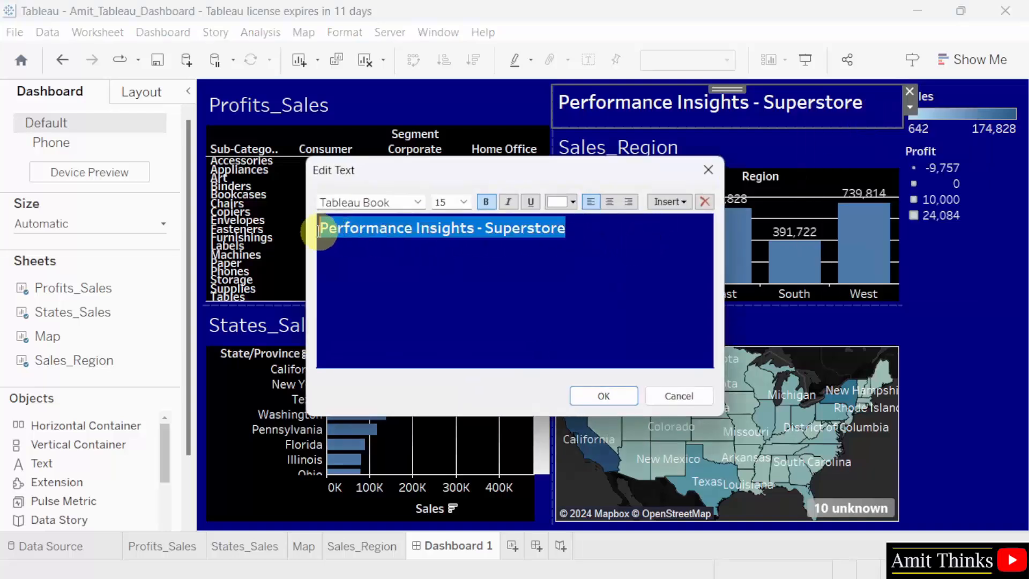
click(572, 202)
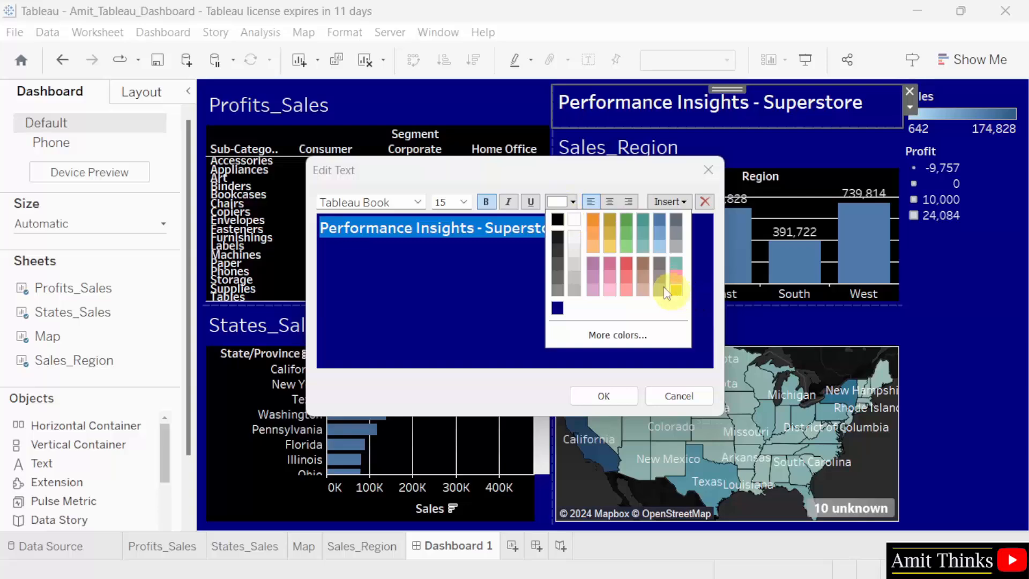
click(618, 336)
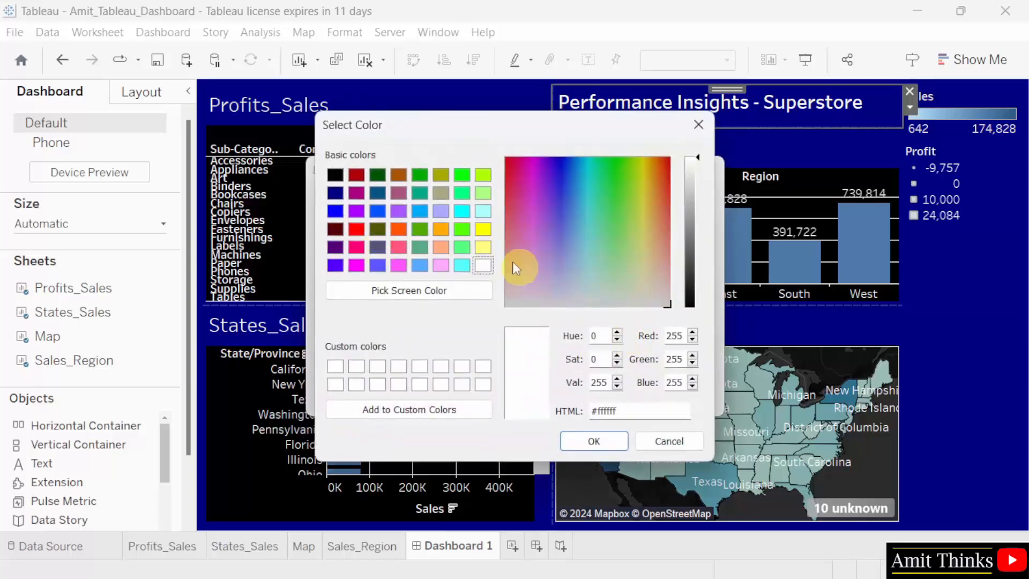
click(489, 234)
click(594, 441)
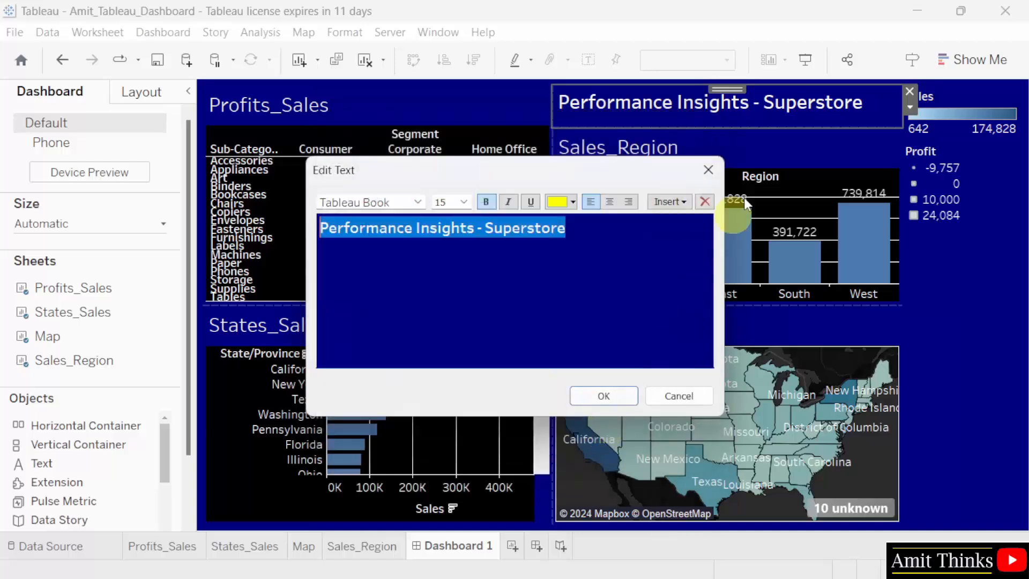
click(617, 395)
click(945, 248)
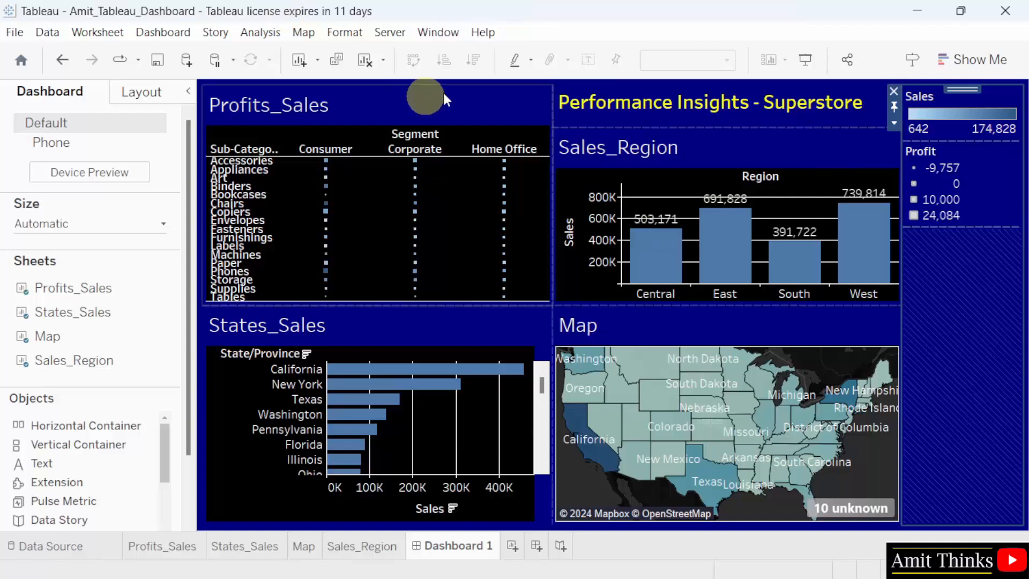
Try making the Profits_Sales sheet taller by lowering its border with States_Sales.
click(422, 108)
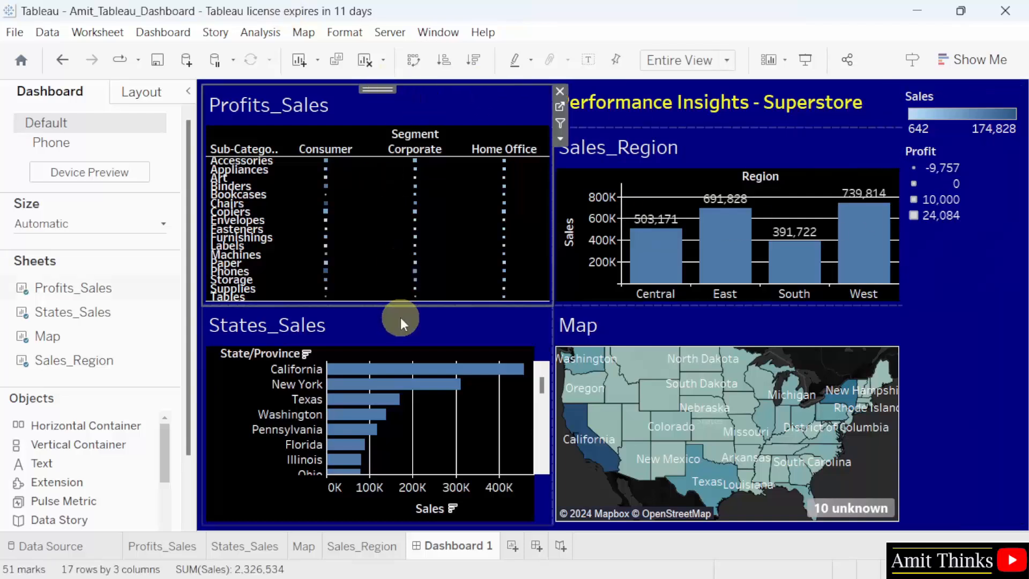
drag(400, 304, 400, 336)
Make the "Performance Insights - Superstore" heading a floating object and move it over the legend column.
click(742, 120)
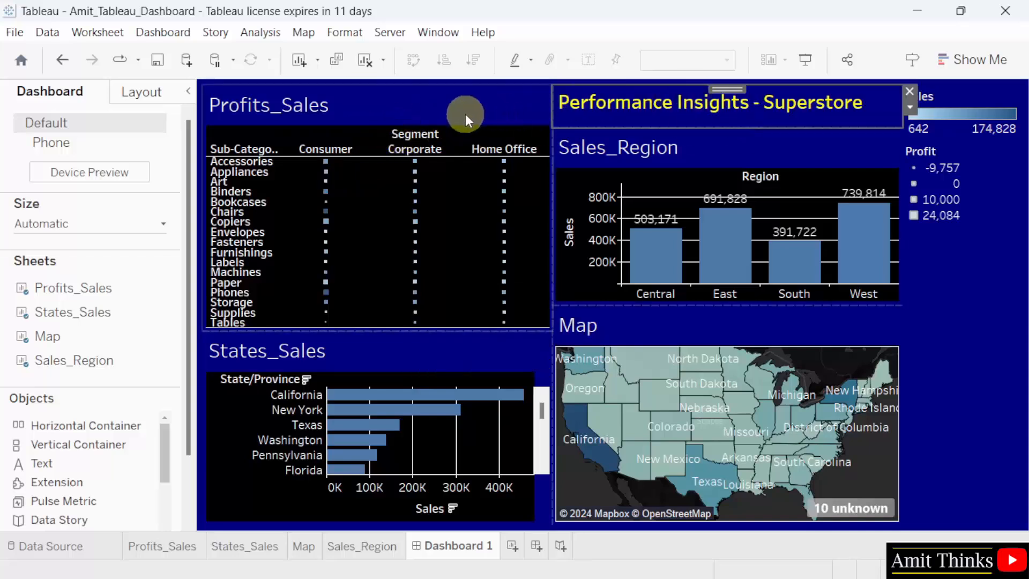
right_click(613, 103)
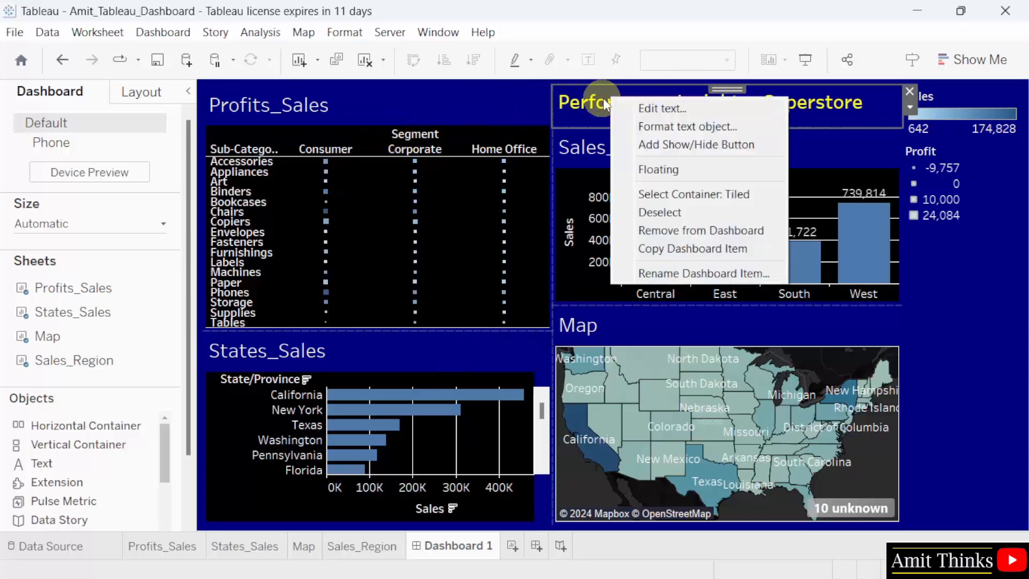
click(677, 170)
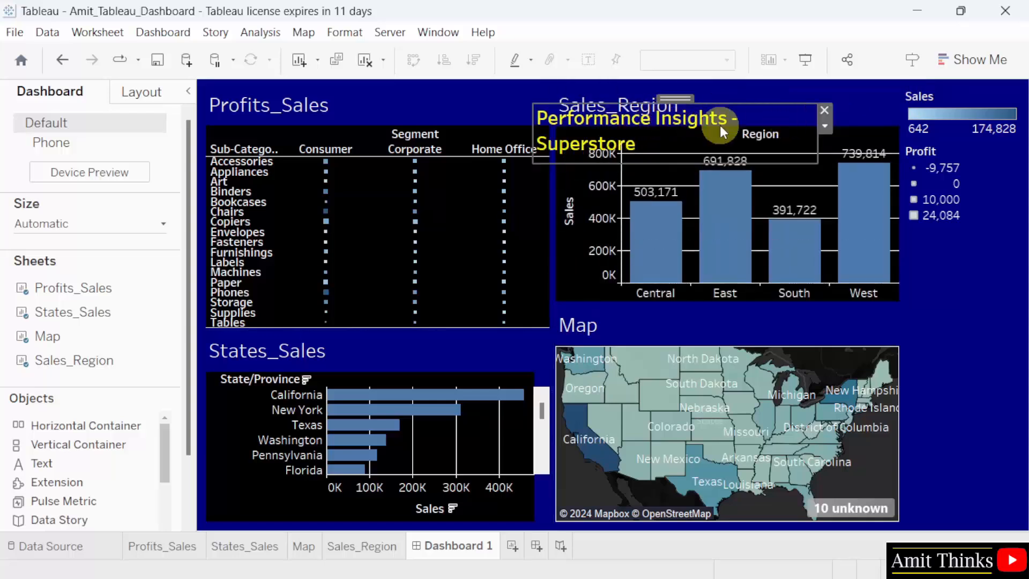
drag(720, 124, 973, 242)
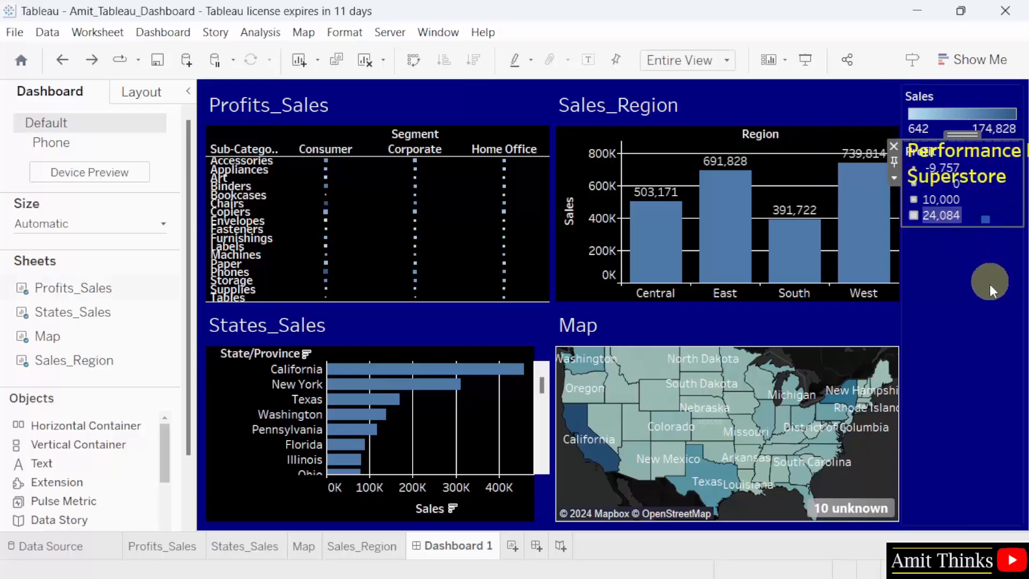
Make the Sales colour legend floating and move it below the heading in the legend column.
right_click(993, 99)
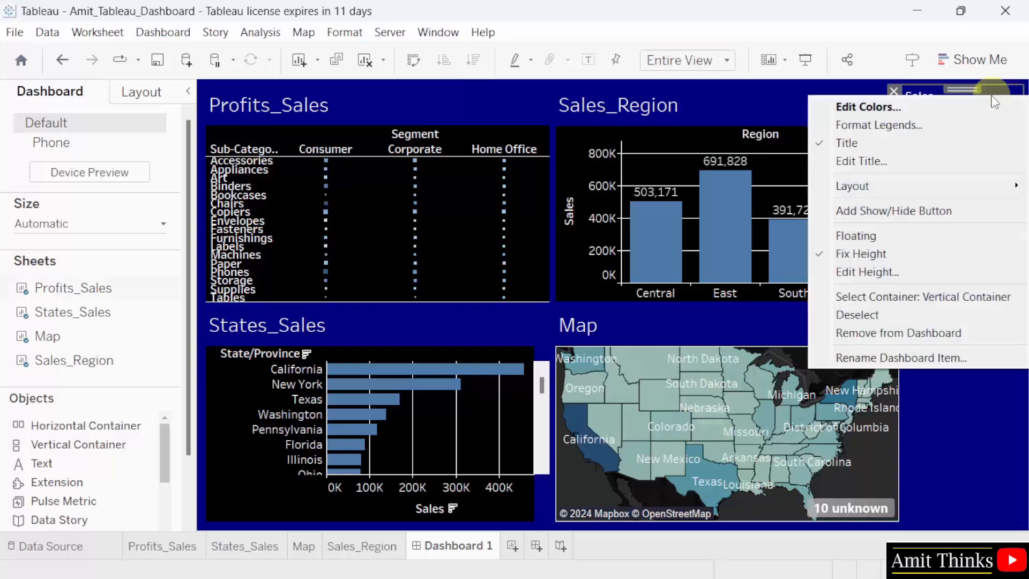
click(879, 236)
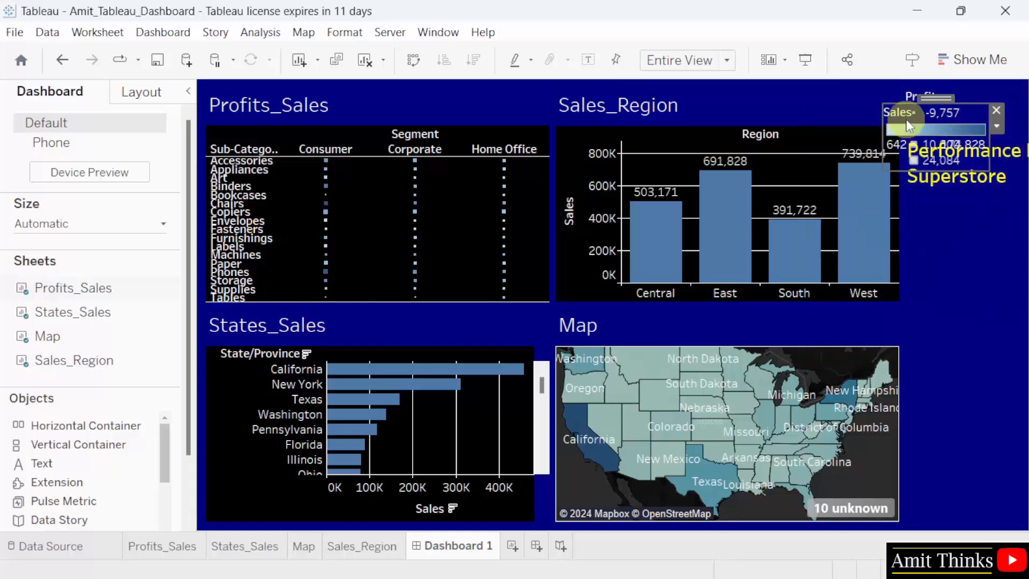
drag(933, 97, 960, 258)
Make the Profit size legend floating and place it below the Sales legend.
click(957, 115)
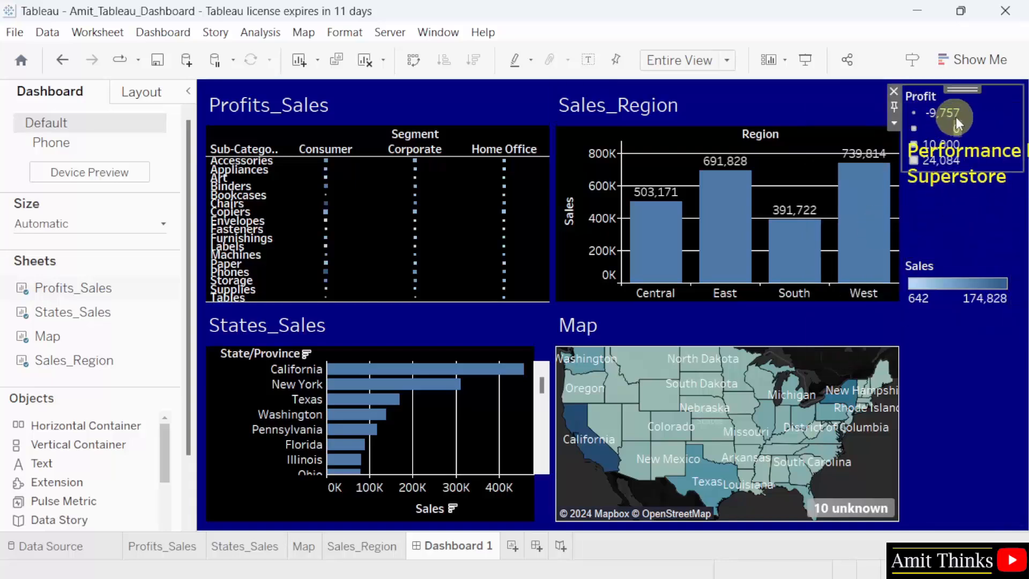
right_click(961, 86)
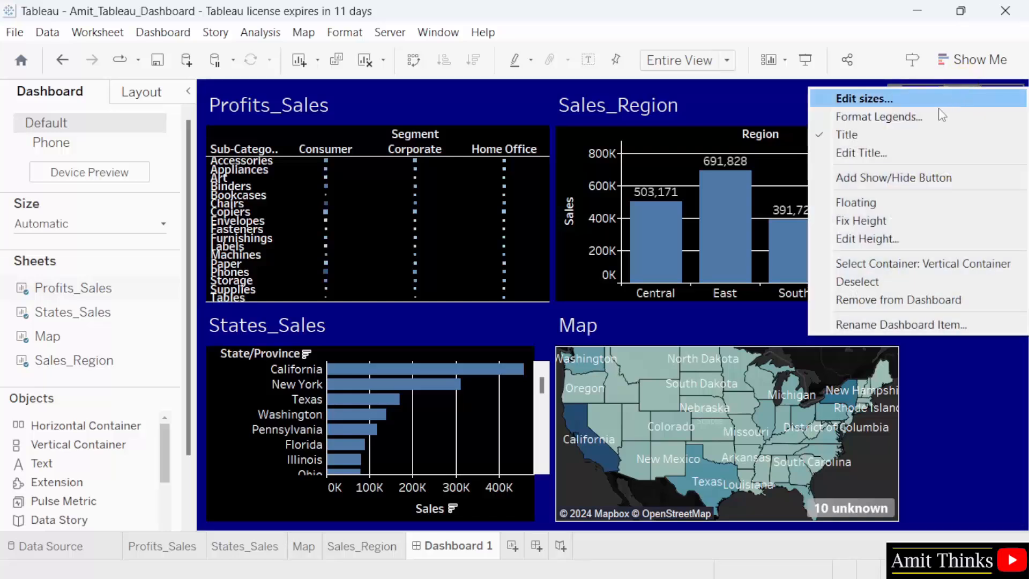
click(918, 203)
drag(938, 99, 973, 337)
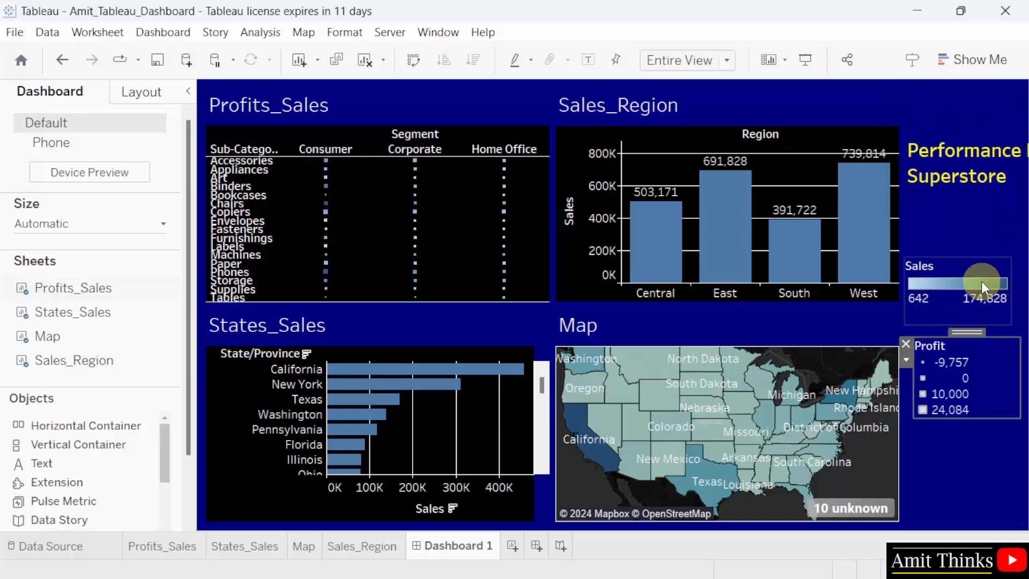
Move the empty legend container to the left of the sheets and place the heading over it as a narrow column with font size 12.
click(1009, 253)
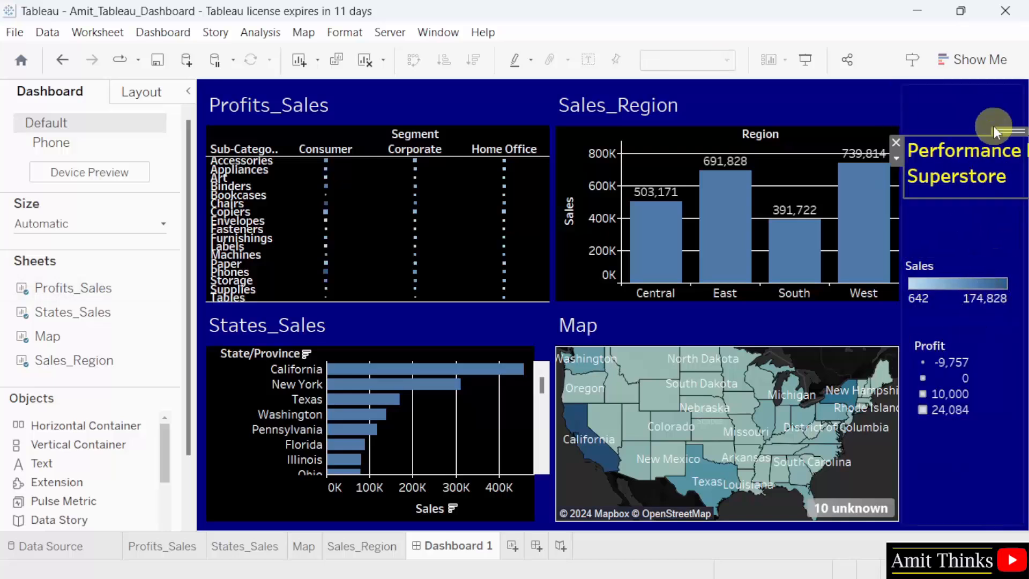
click(975, 89)
mouse_move(975, 89)
mouse_down()
mouse_move(657, 119)
mouse_move(225, 134)
mouse_up()
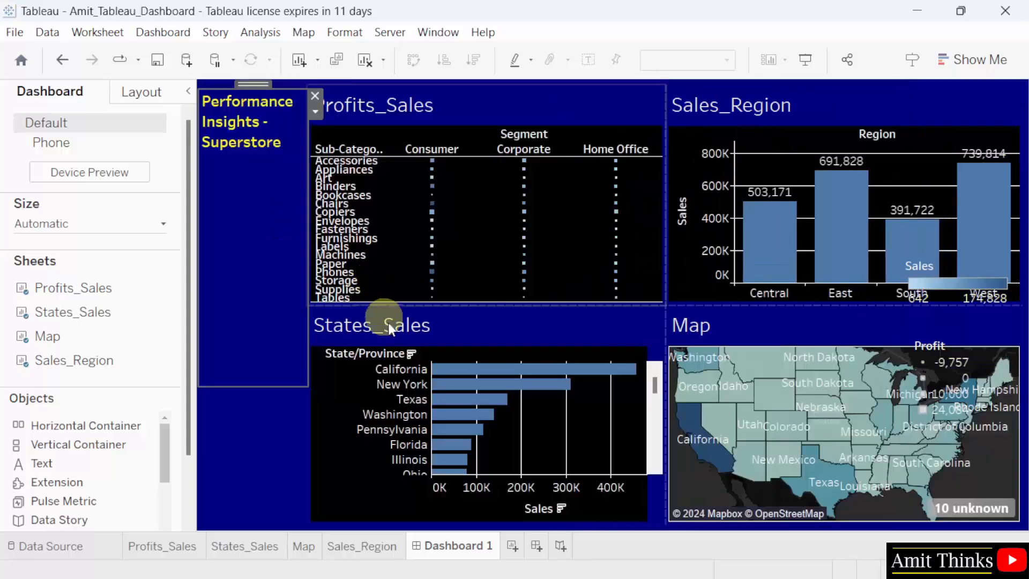
click(388, 323)
Move the floating Sales and Profit legends under the heading in the column left of the sheets, Sales above Profit.
click(976, 279)
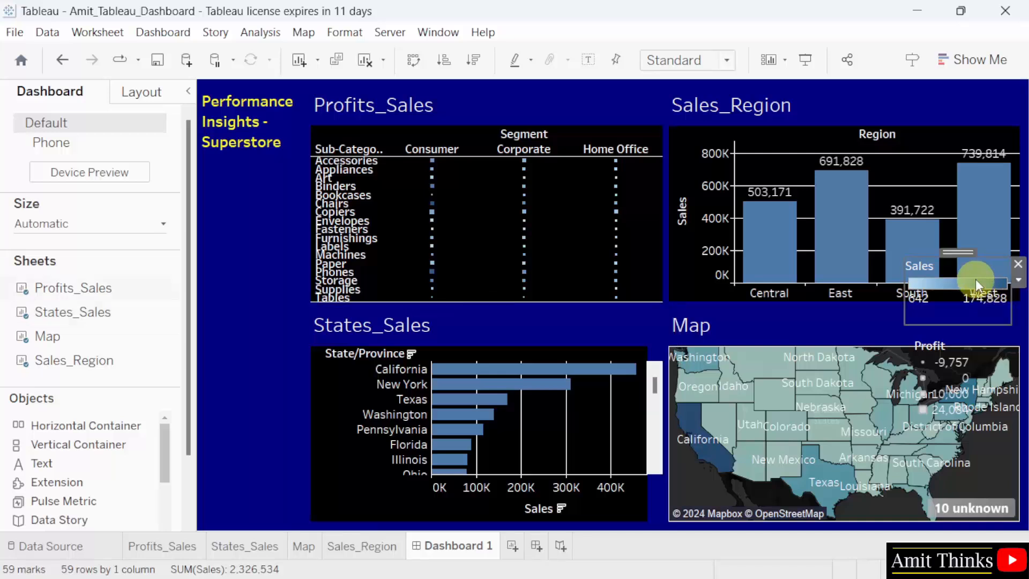
drag(959, 257, 251, 168)
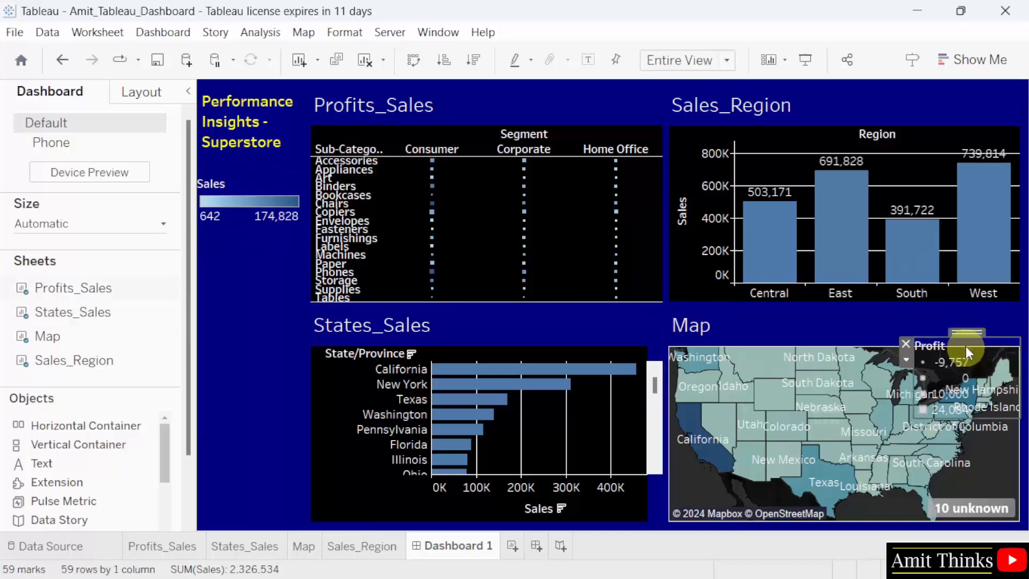
drag(968, 333, 258, 270)
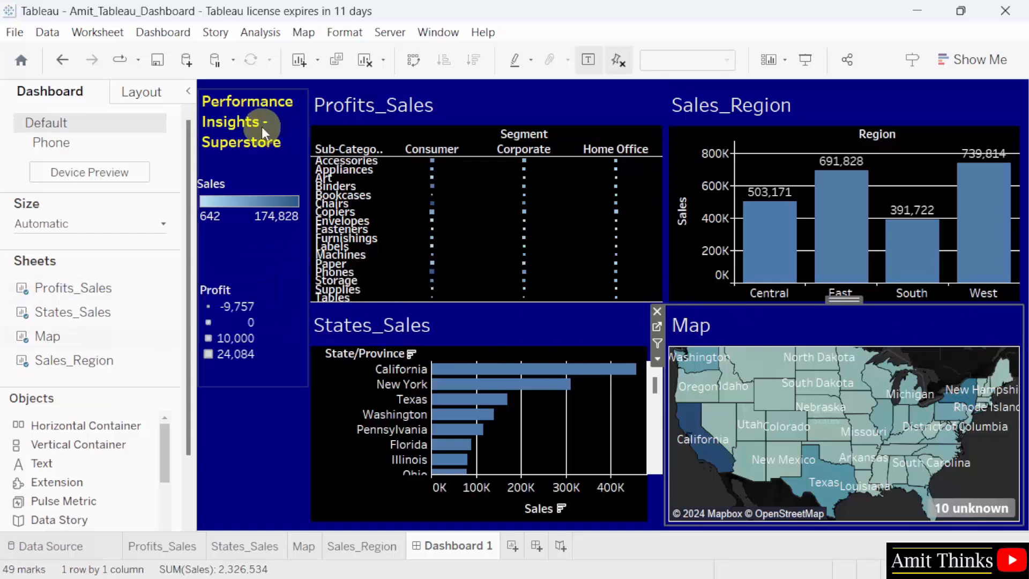
Centre-align the "Performance Insights - Superstore" heading text and apply the change.
click(262, 127)
double_click(261, 127)
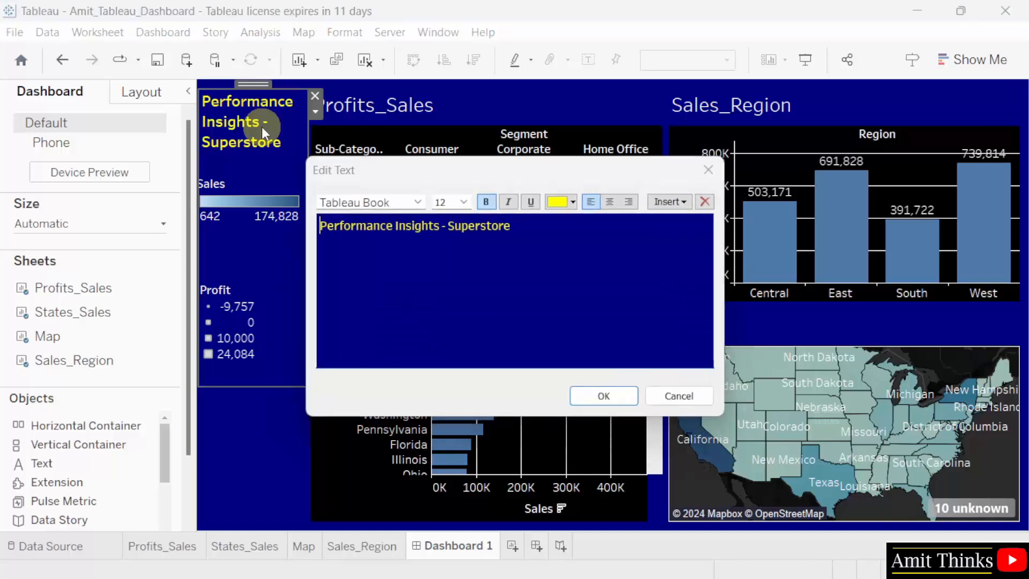
drag(521, 226, 319, 225)
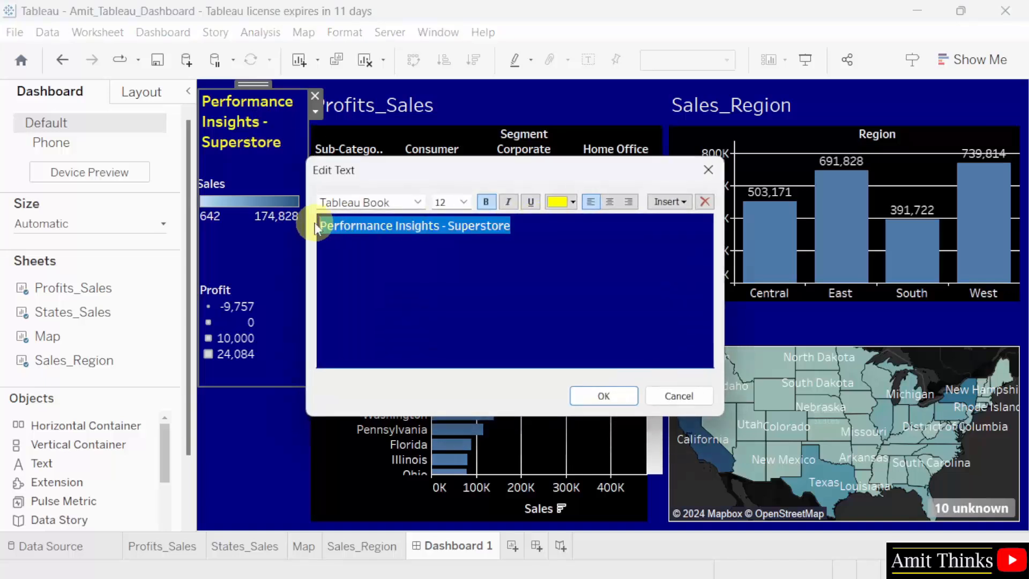
click(609, 203)
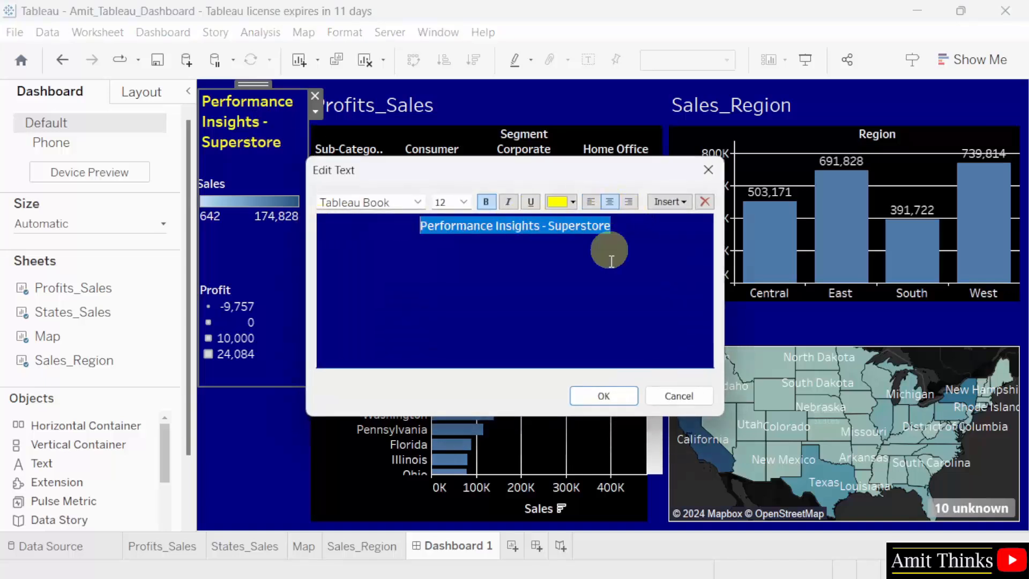
click(618, 396)
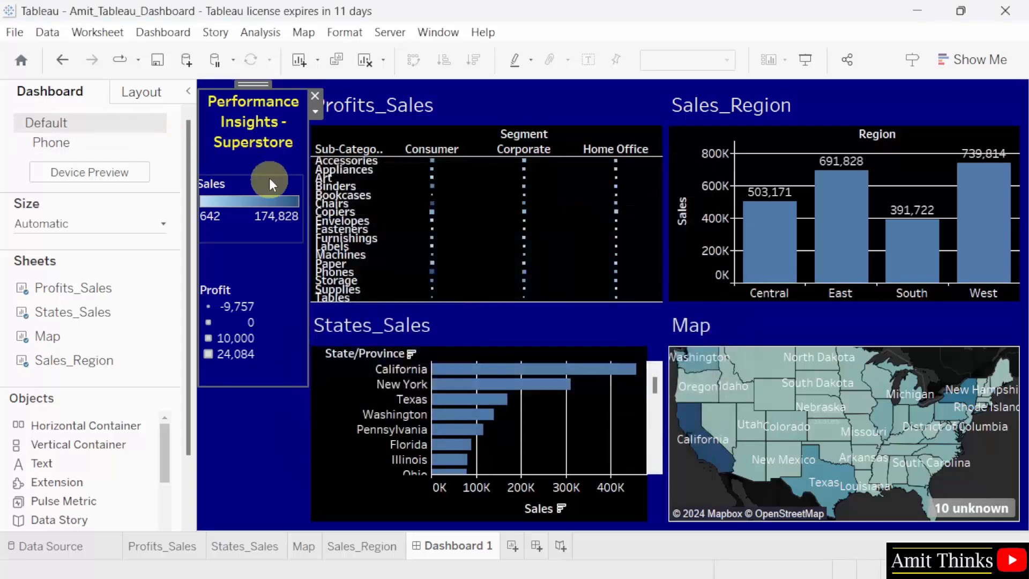
Zoom out the Map sheet's map and shift the Sales and Profit legends slightly right within their column.
click(479, 231)
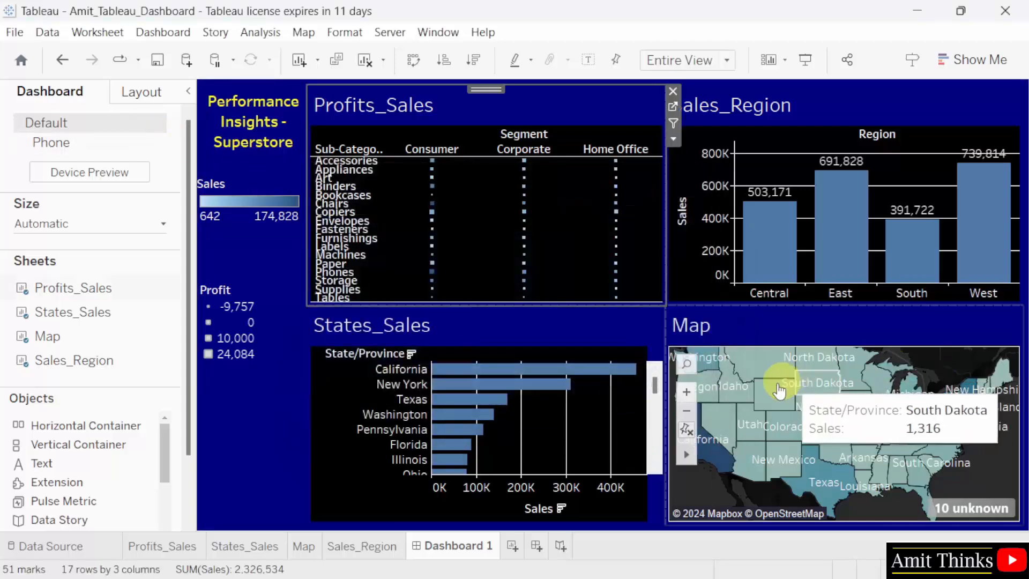
click(688, 412)
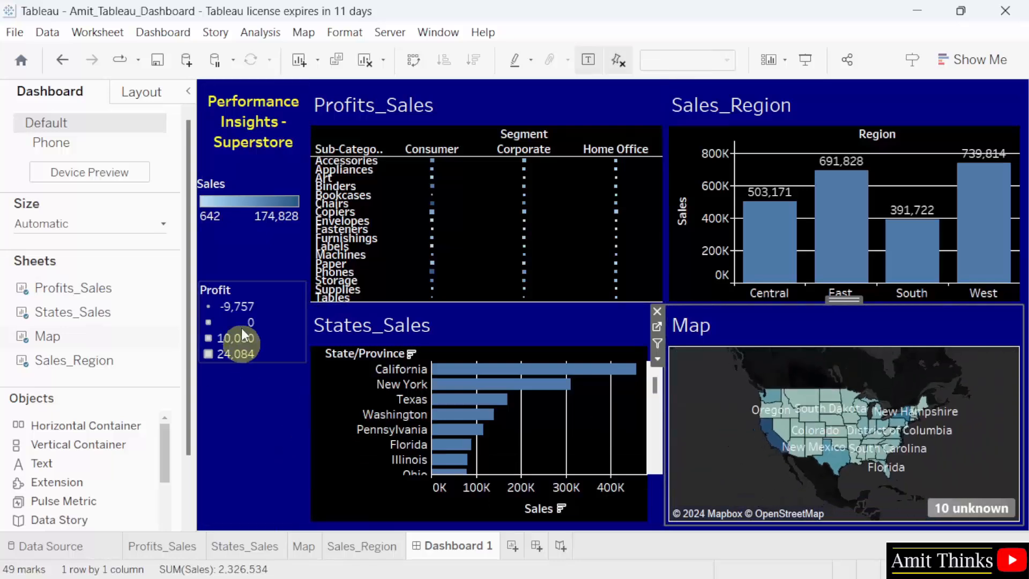
click(251, 203)
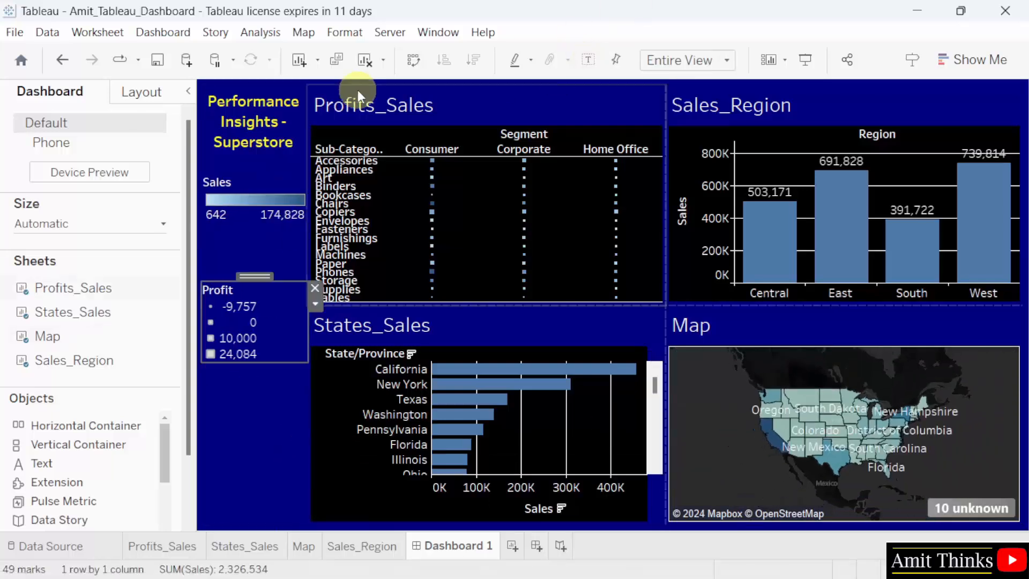
Try the Standard fit on the Profits_Sales sheet and set its fit back to Entire View.
click(400, 105)
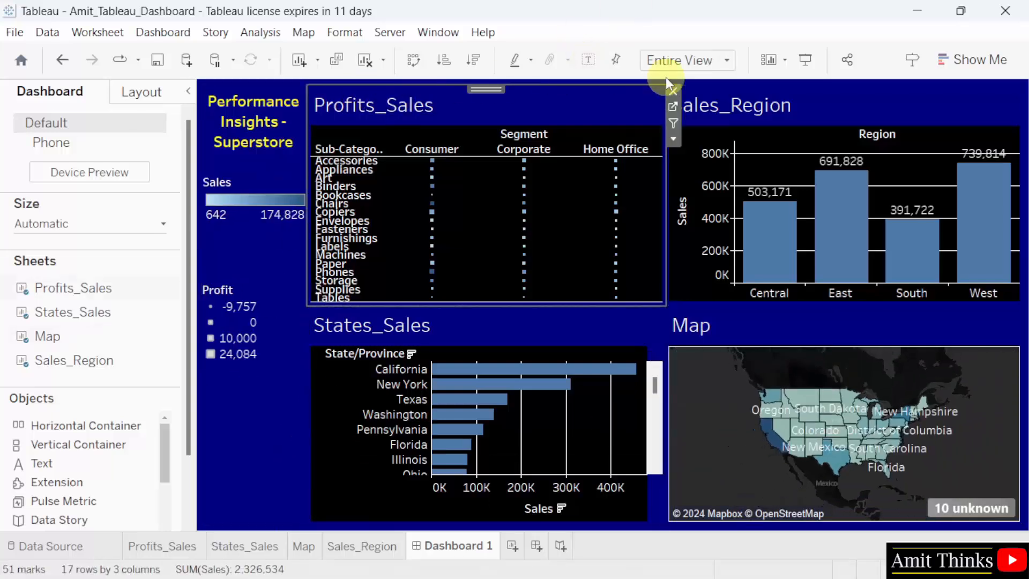
click(674, 140)
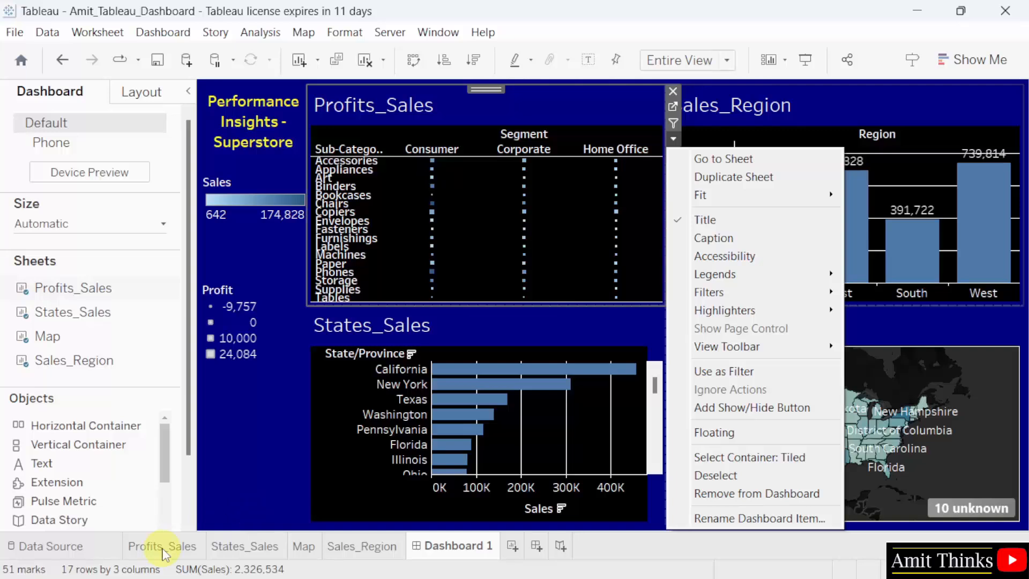
mouse_move(796, 196)
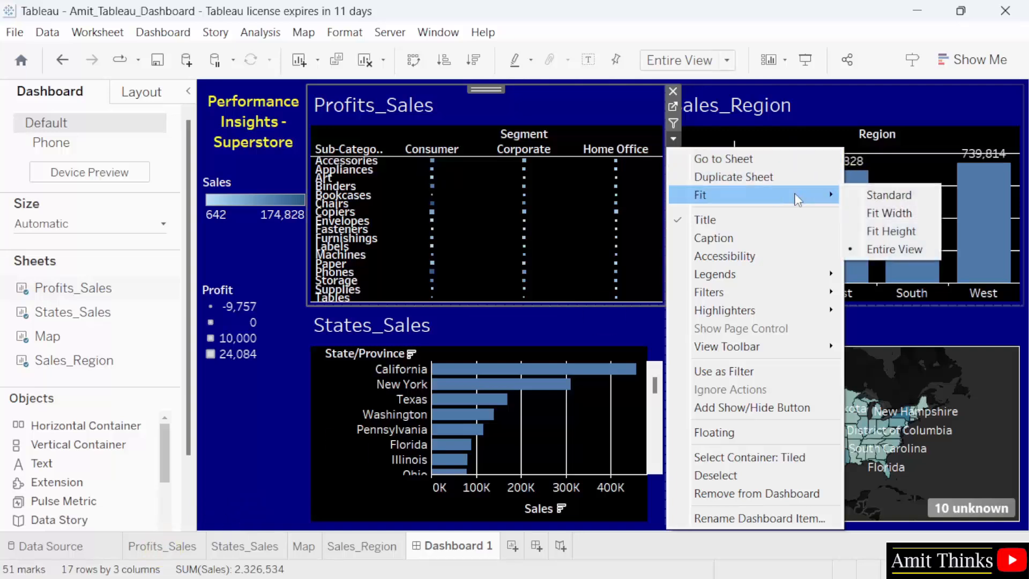
click(889, 196)
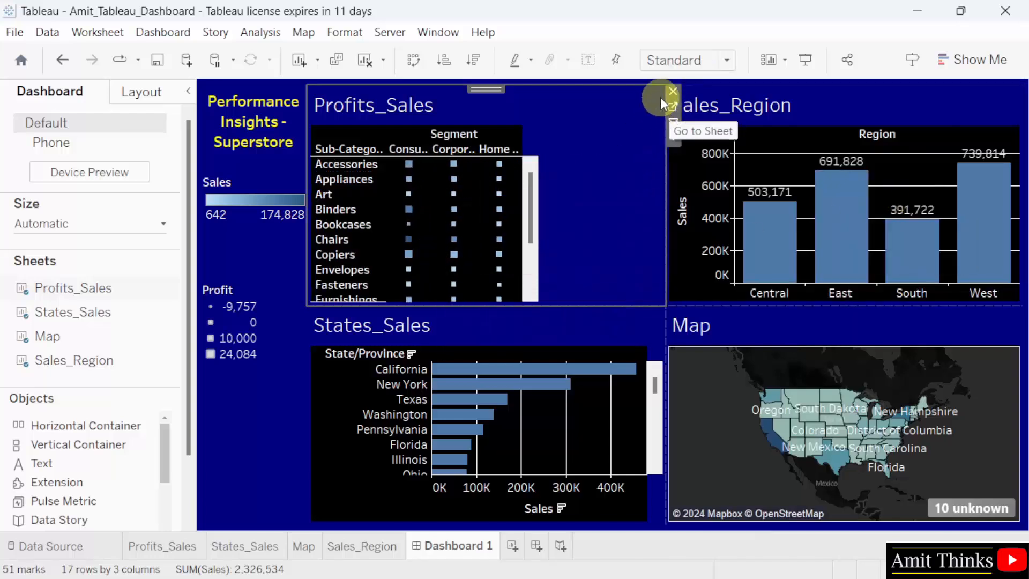
click(674, 138)
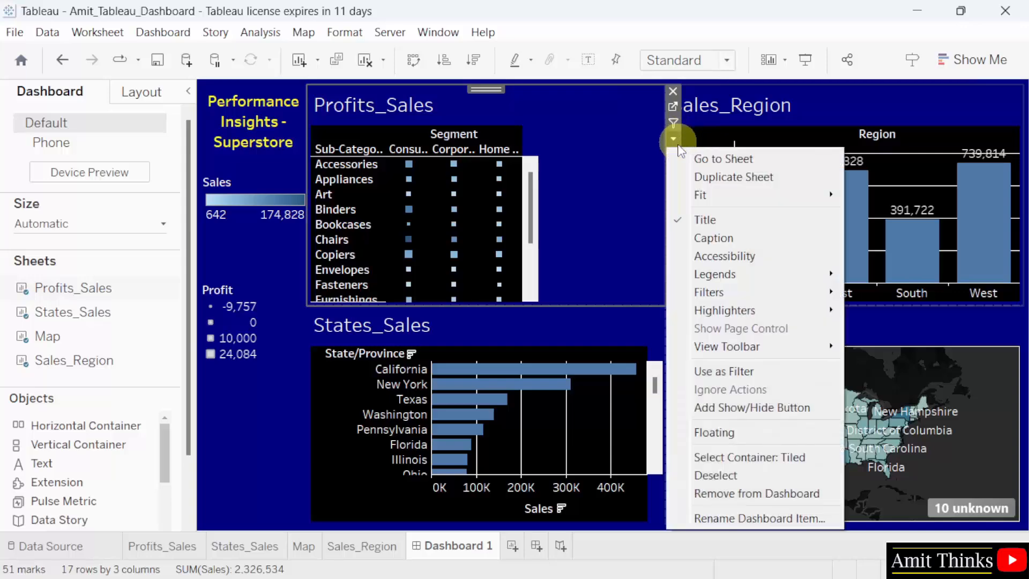
mouse_move(759, 194)
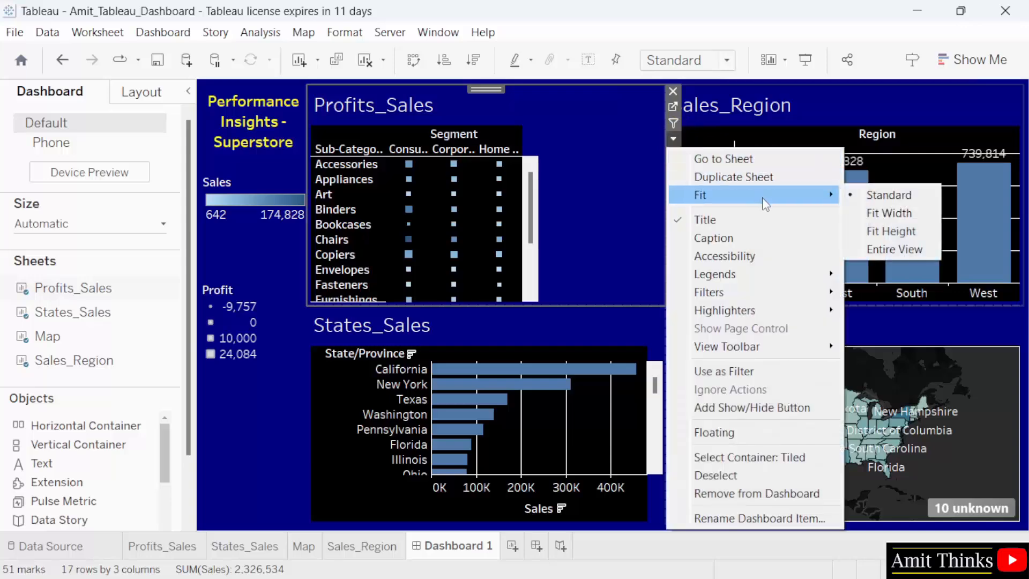
click(893, 250)
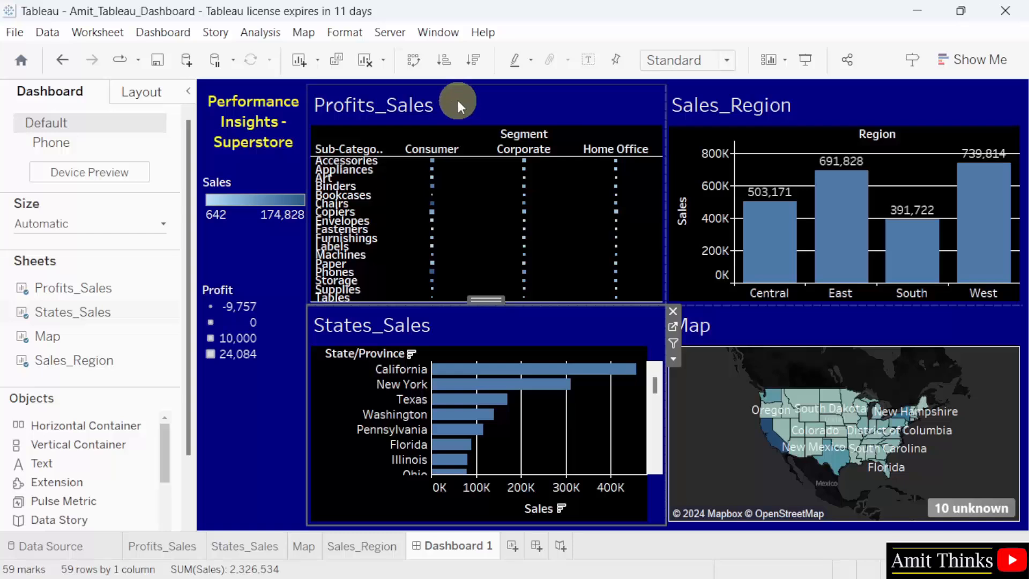
Replace the Profits_Sales sheet's title with "SubCategory Profit and Sales by Segment" and apply it.
double_click(427, 105)
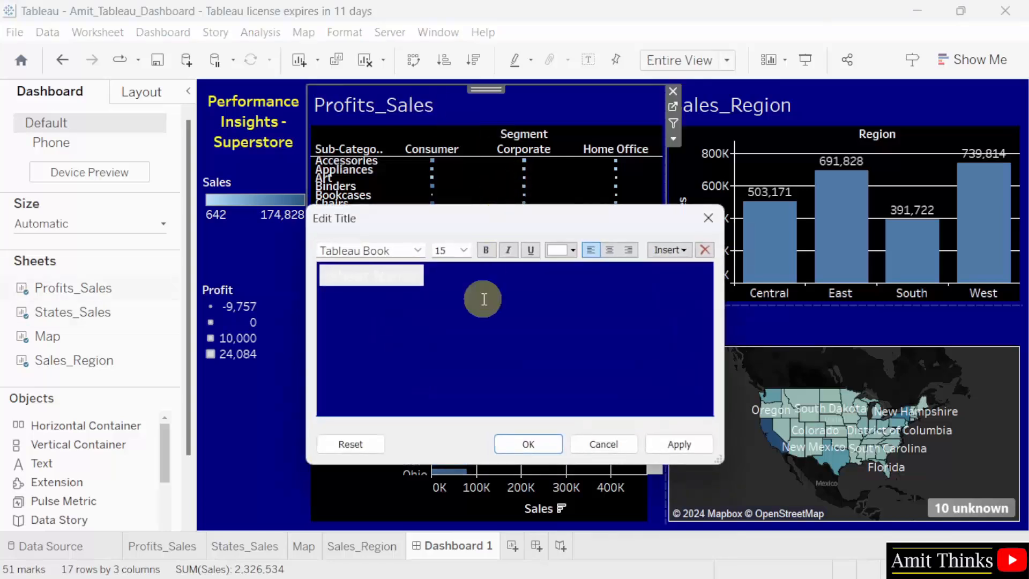
text(Profit)
text( and)
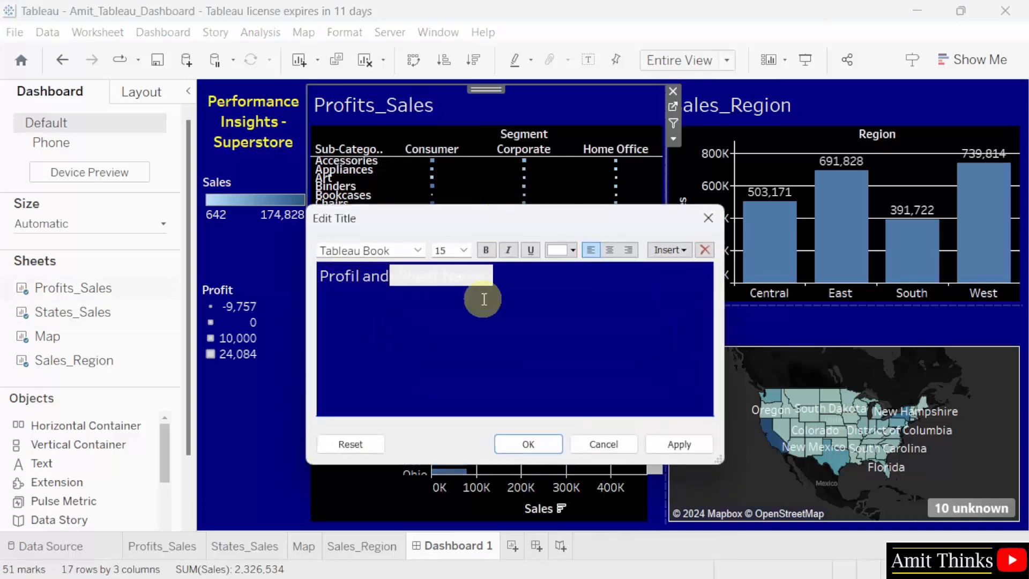
text( Sales by Seg)
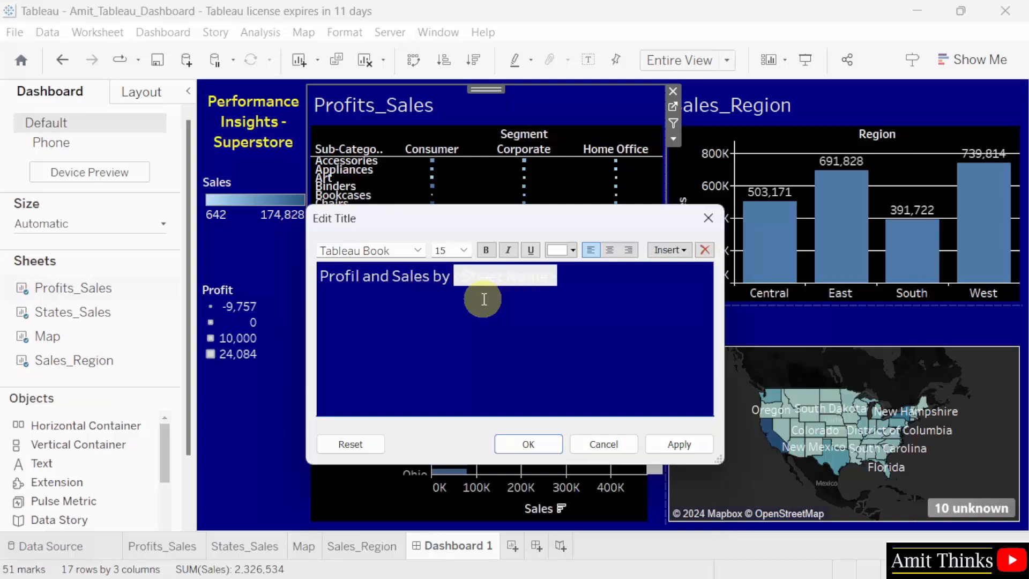
text(ment)
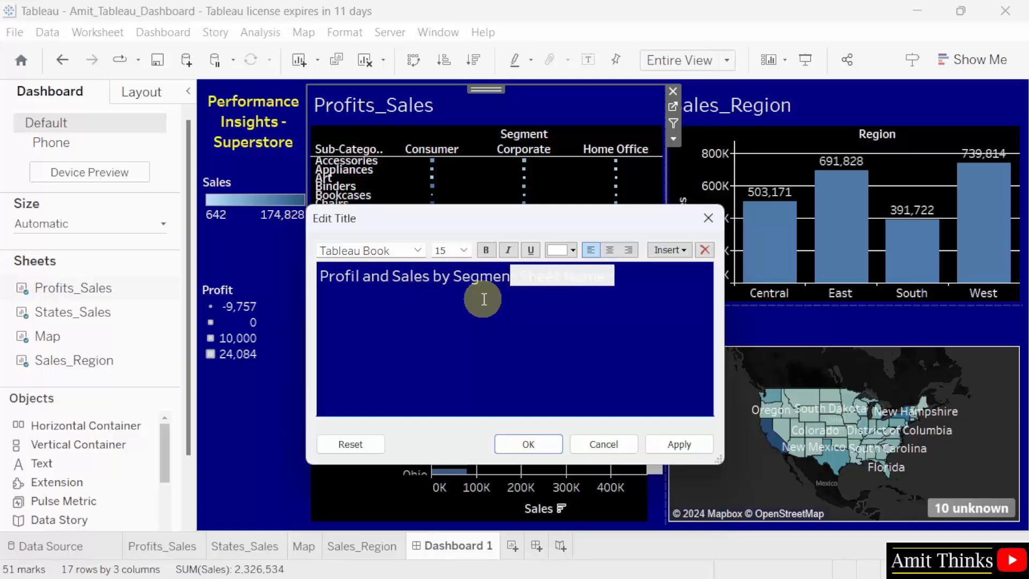
click(356, 275)
key(Delete)
text(tegory)
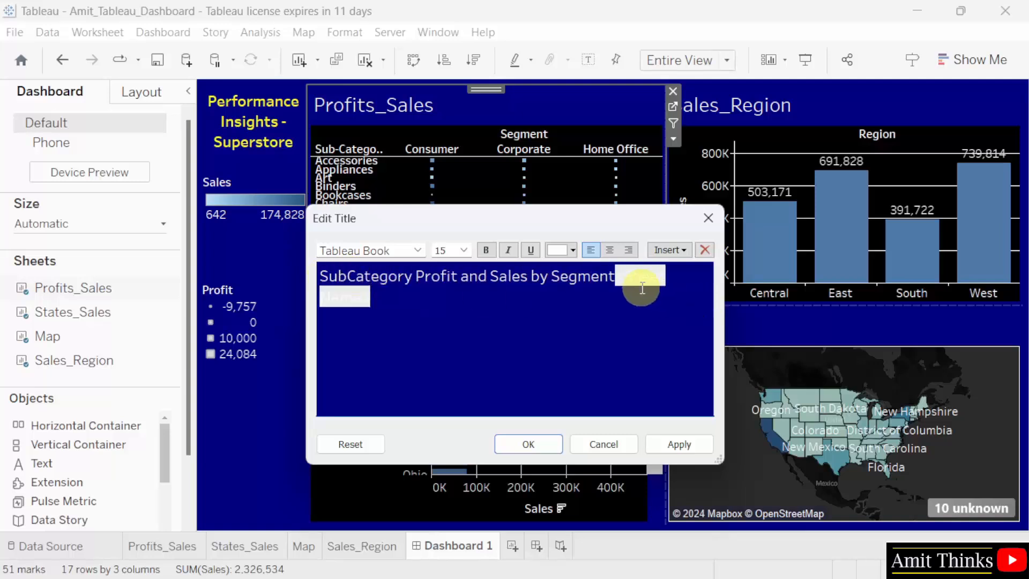
drag(642, 288, 654, 302)
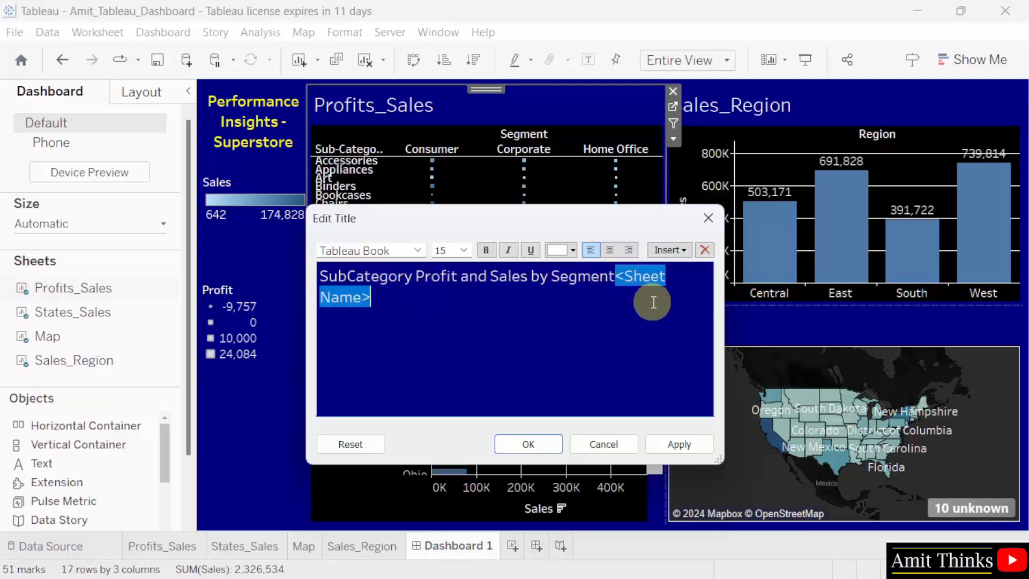
key(BackSpace)
click(680, 446)
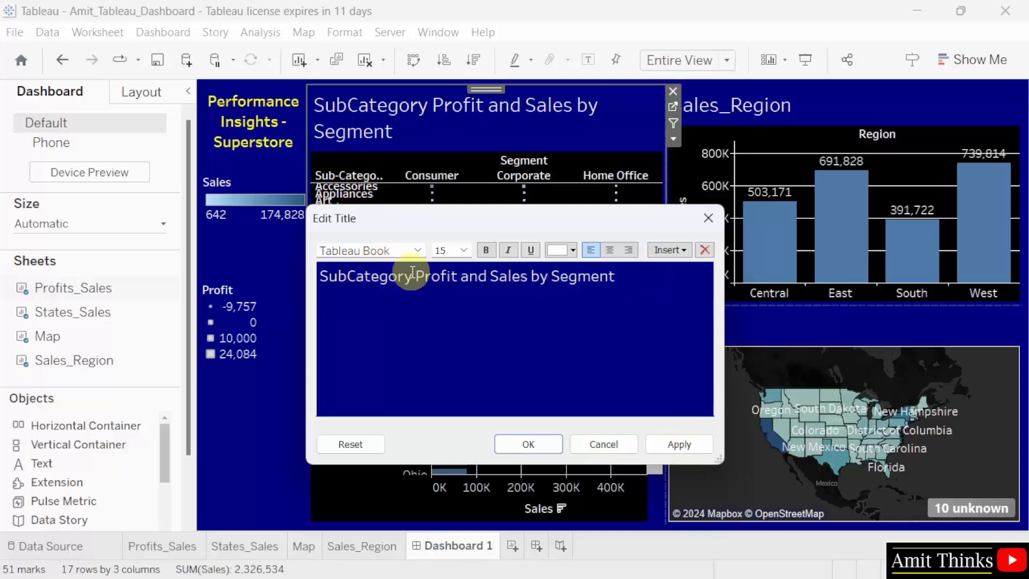
Remove "SubCategory" from the title so it reads "Profit and Sales by Segment", and confirm the change.
drag(413, 274, 298, 266)
key(BackSpace)
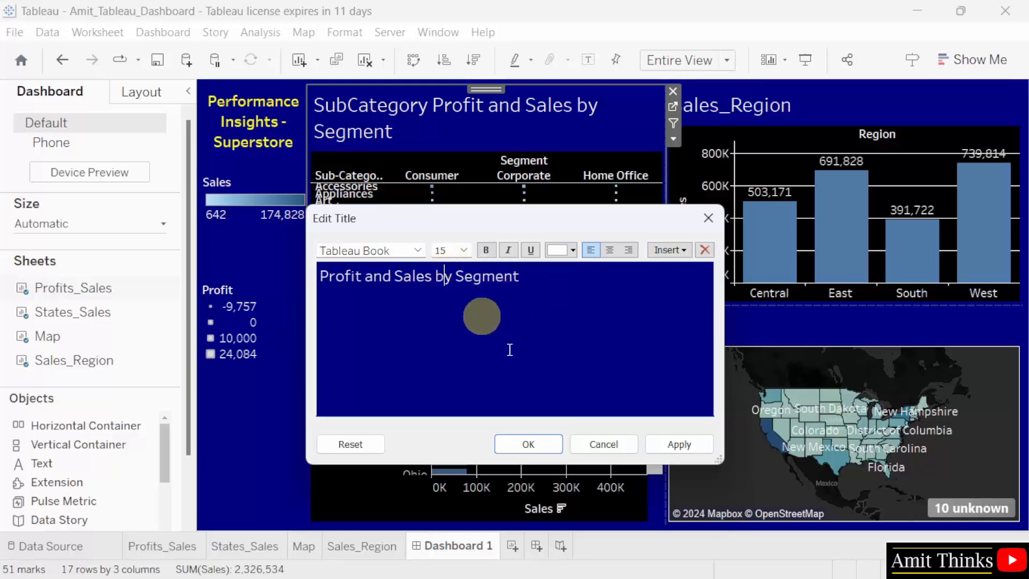
click(692, 450)
click(538, 288)
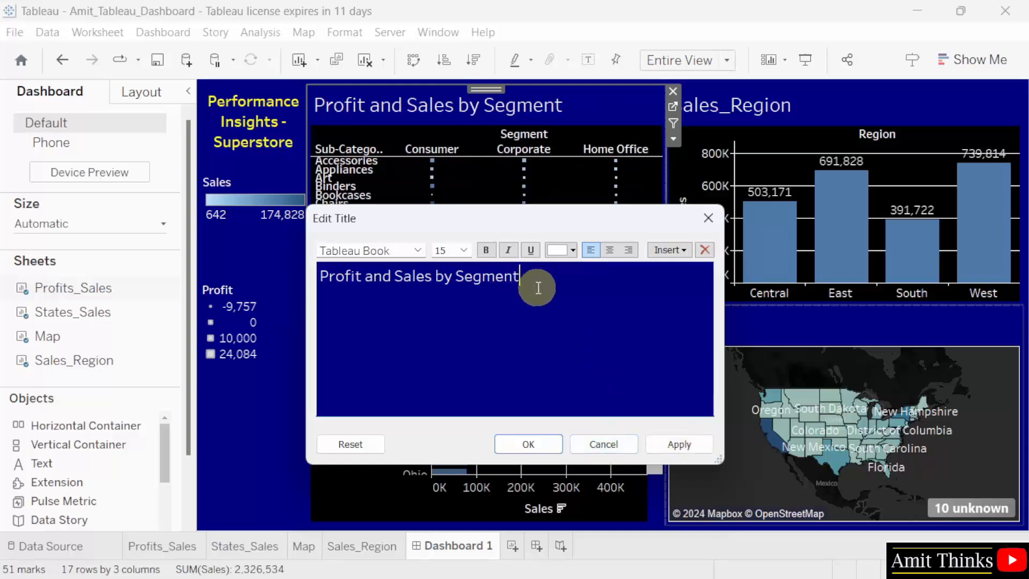
click(519, 448)
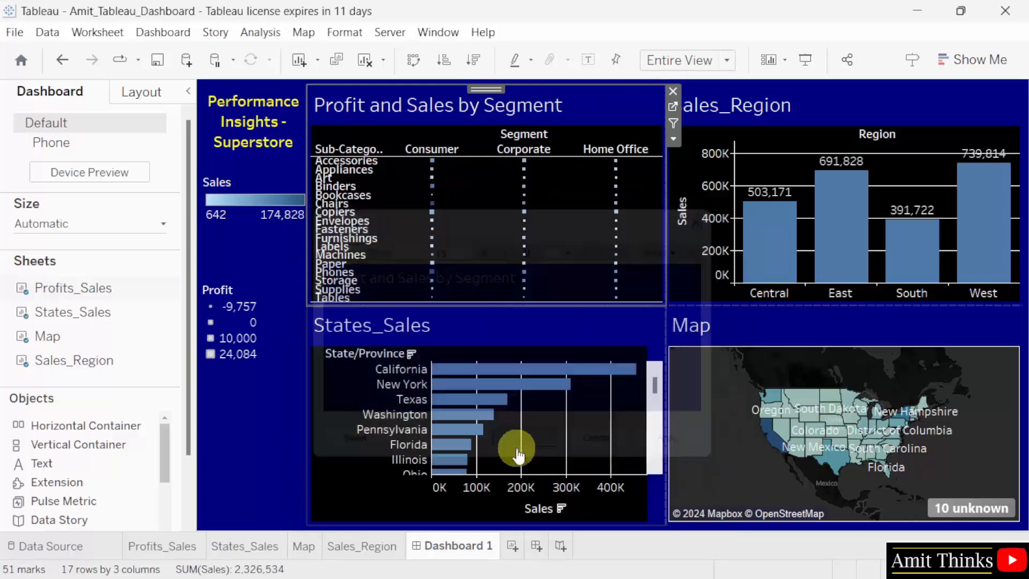
Replace the Sales_Region sheet's title on the dashboard with "Sales by Region".
click(777, 109)
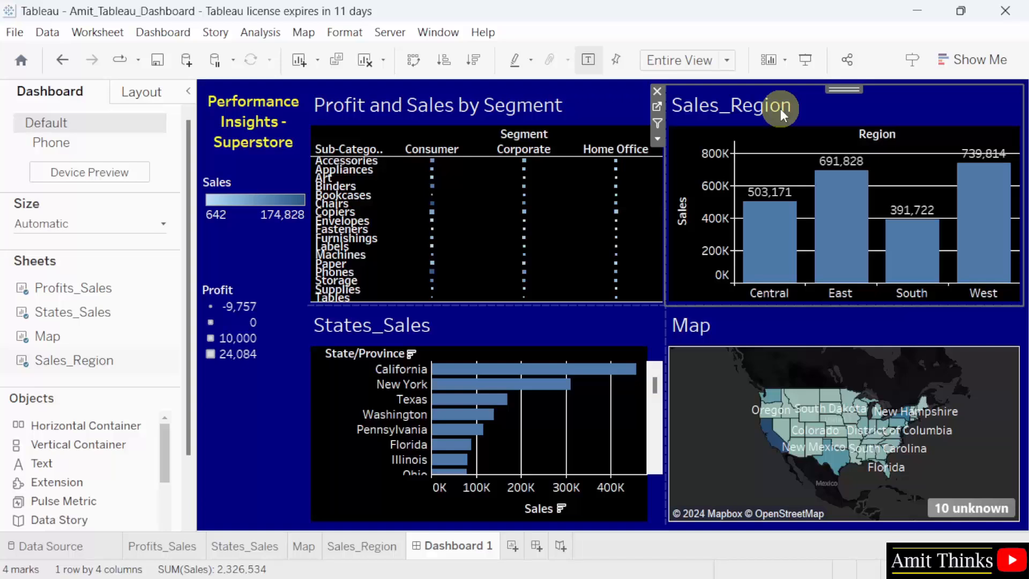
double_click(781, 108)
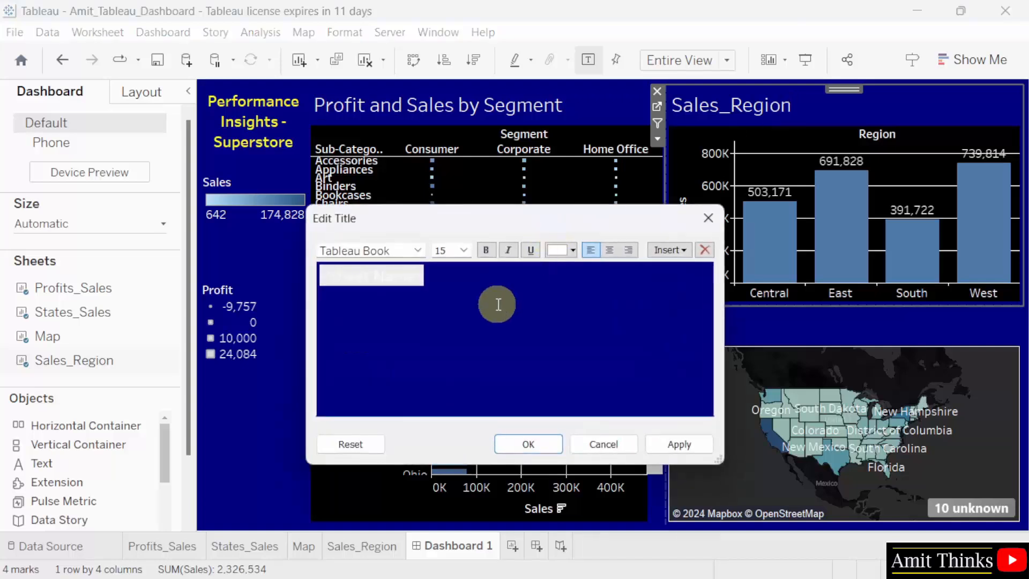
text(Sales by R)
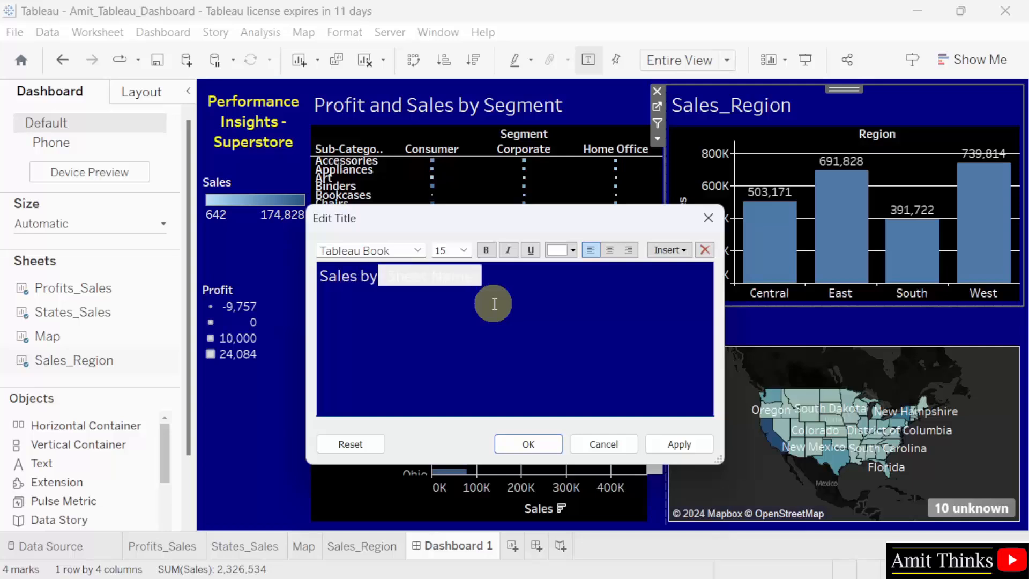
text(egion)
key(BackSpace)
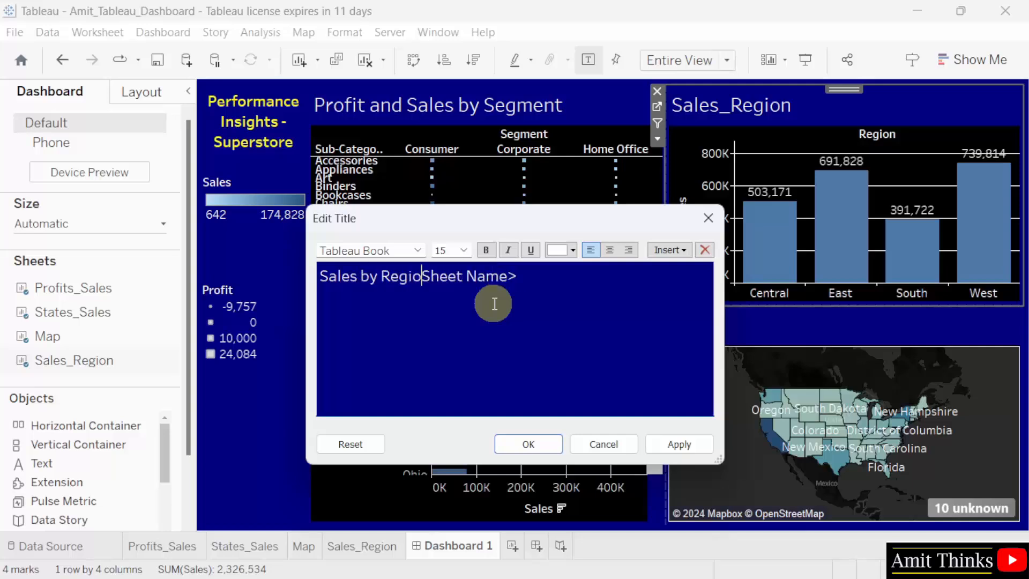
key(Delete)
key(Delete)
key(Delete)
key(Delete)
key(Delete)
key(Delete)
key(Delete)
key(Delete)
key(Delete)
key(Delete)
key(Delete)
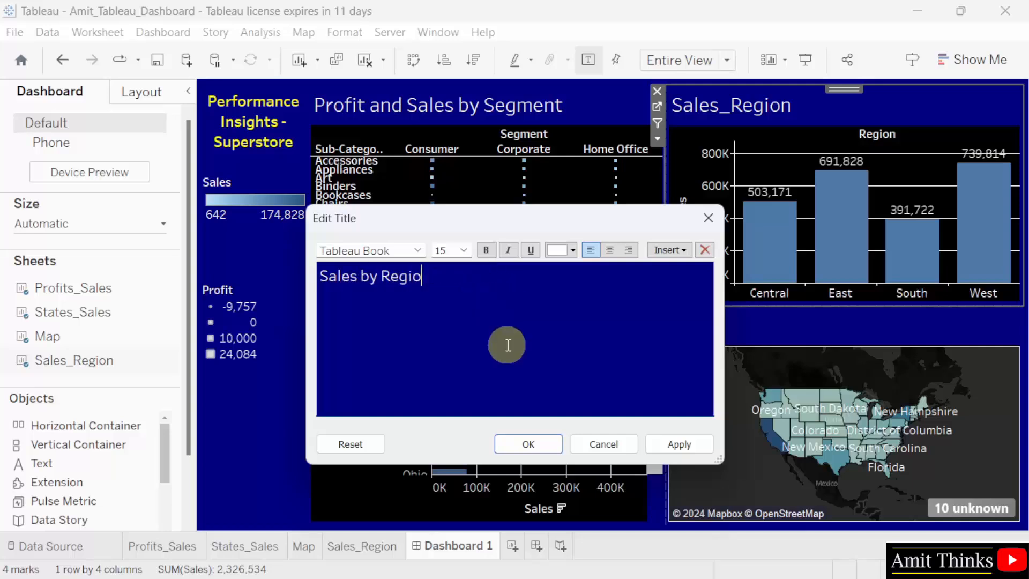
text(n)
click(552, 449)
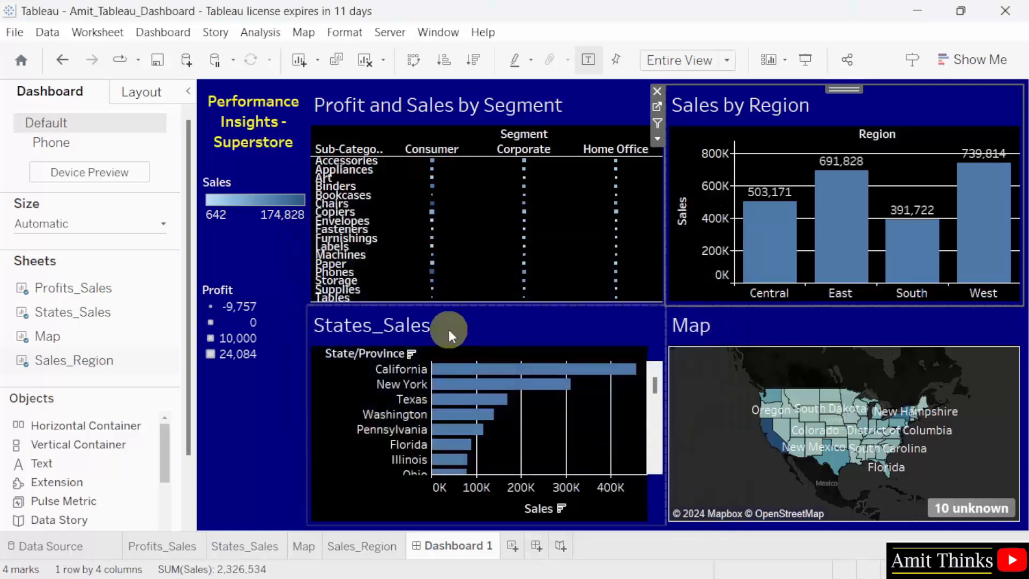
Replace the States_Sales sheet's title on the dashboard with "Sales by States".
click(433, 324)
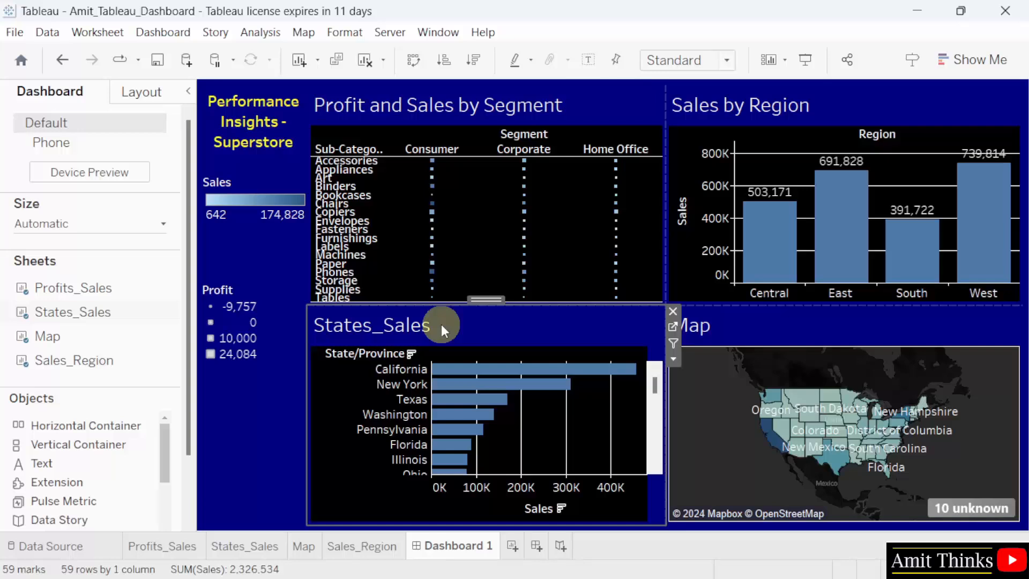
double_click(426, 324)
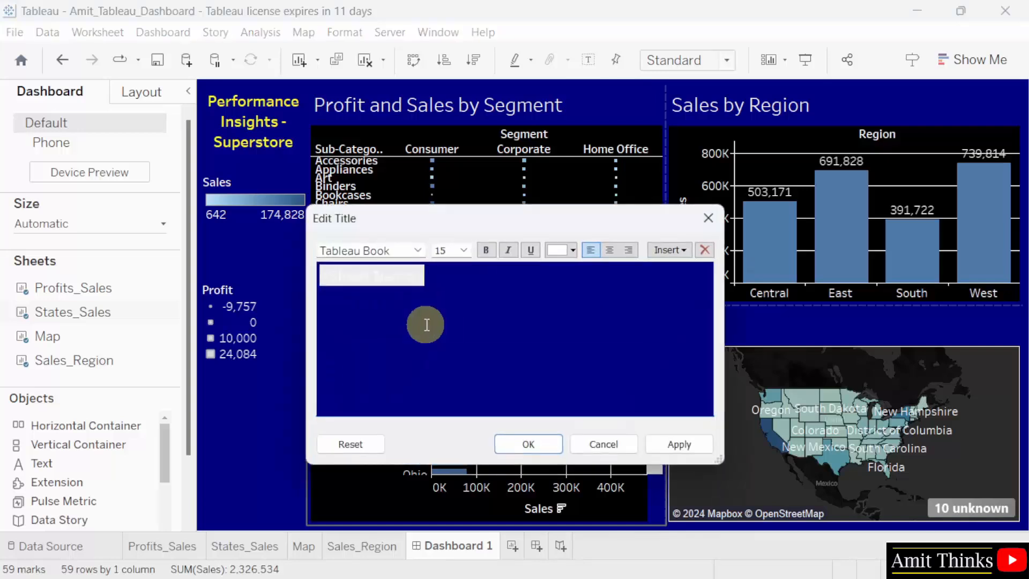
text(Sales by States)
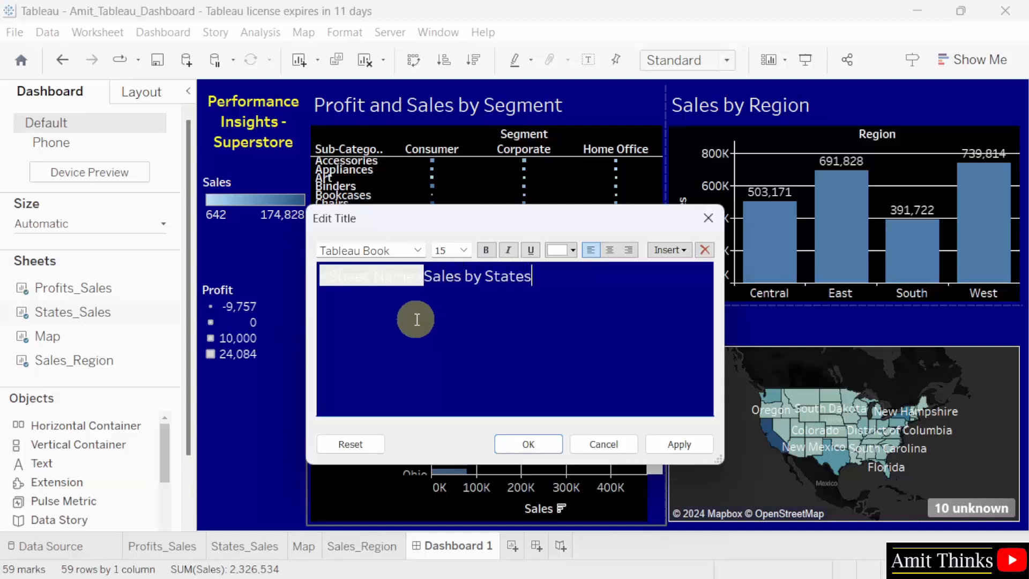
click(420, 275)
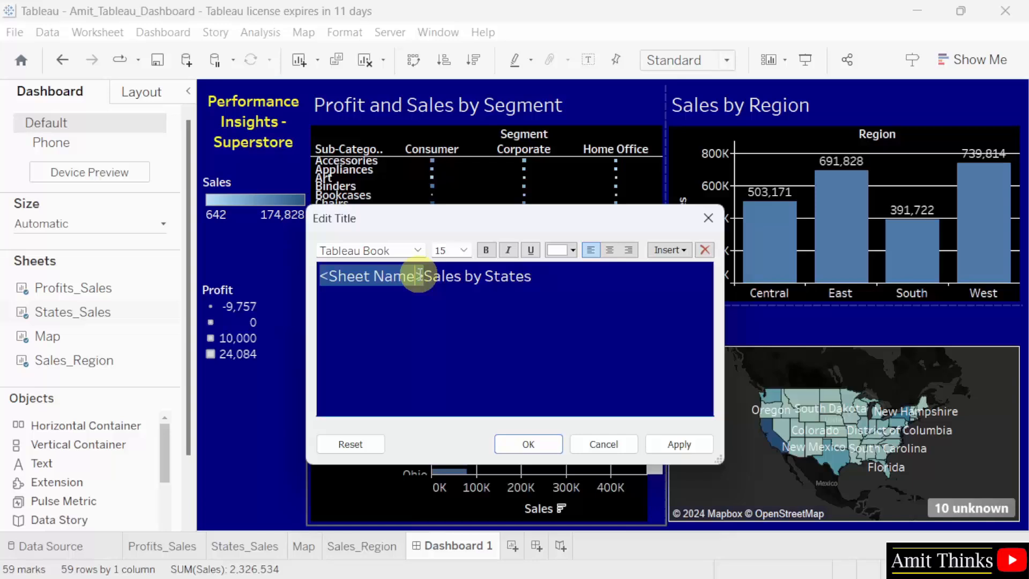
click(420, 275)
key(BackSpace)
key(BackSpace)
key(BackSpace)
key(BackSpace)
key(BackSpace)
key(BackSpace)
key(BackSpace)
key(BackSpace)
key(BackSpace)
key(BackSpace)
key(BackSpace)
key(BackSpace)
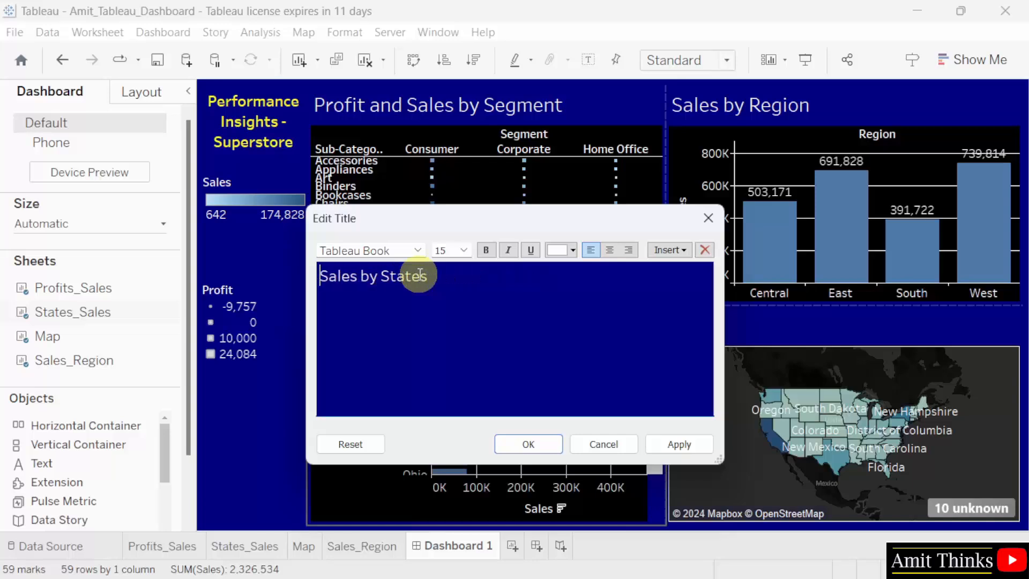
click(528, 443)
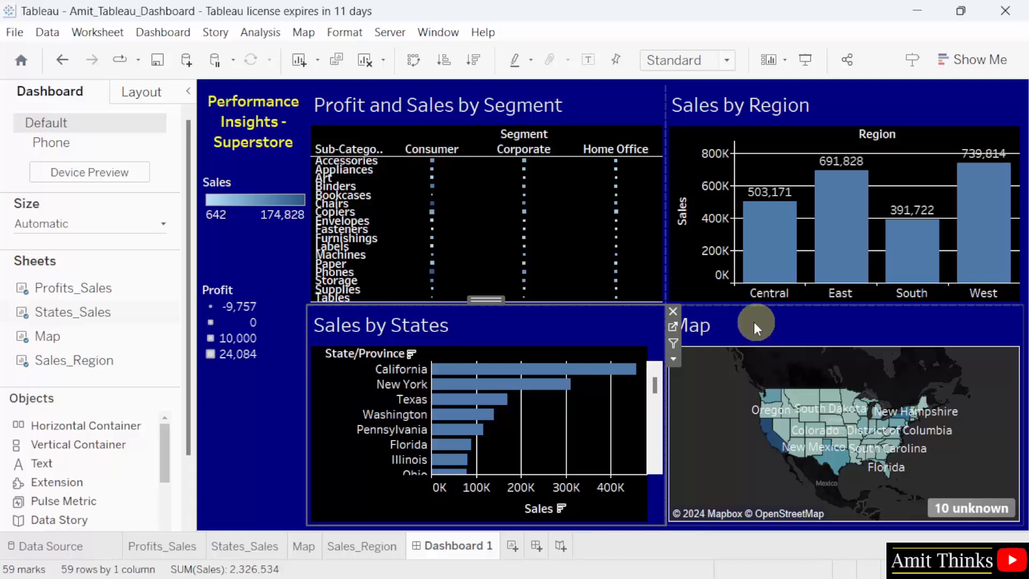
Replace the Map sheet's title on the dashboard with "US Map displaying Sales" and apply the change.
mouse_move(905, 442)
double_click(716, 323)
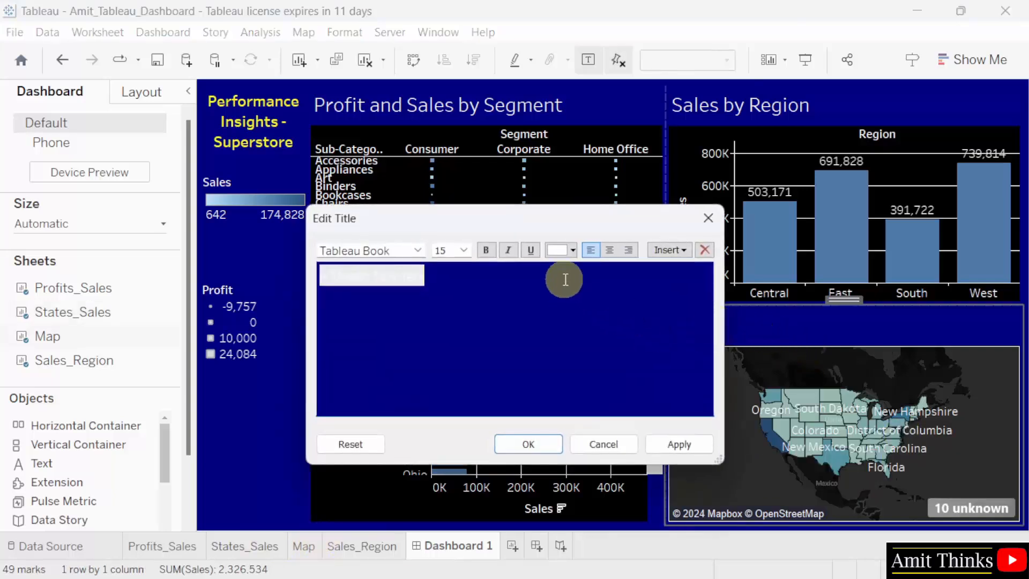
text(Map displaying S)
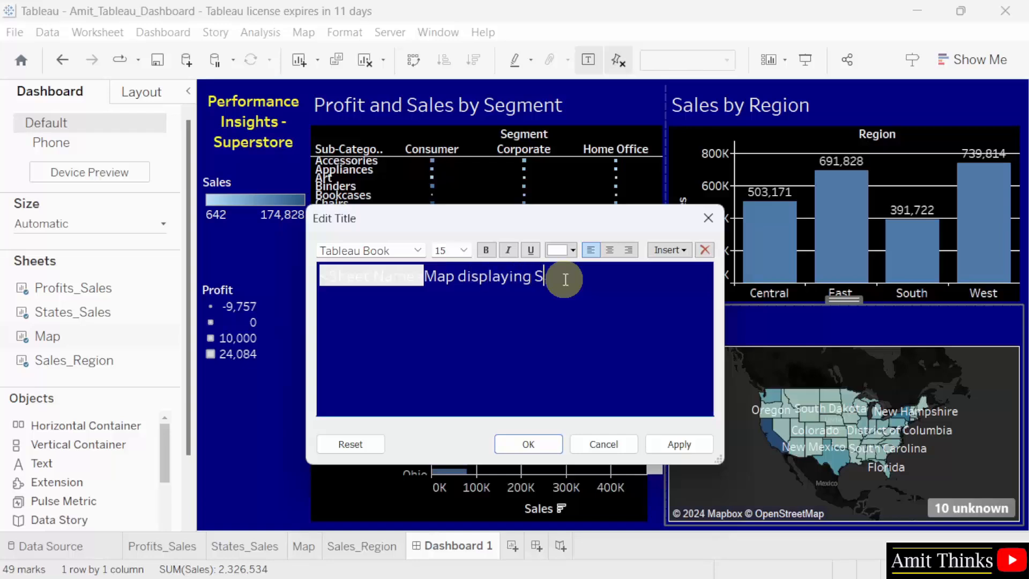
text(ales)
click(428, 271)
key(BackSpace)
key(BackSpace)
key(BackSpace)
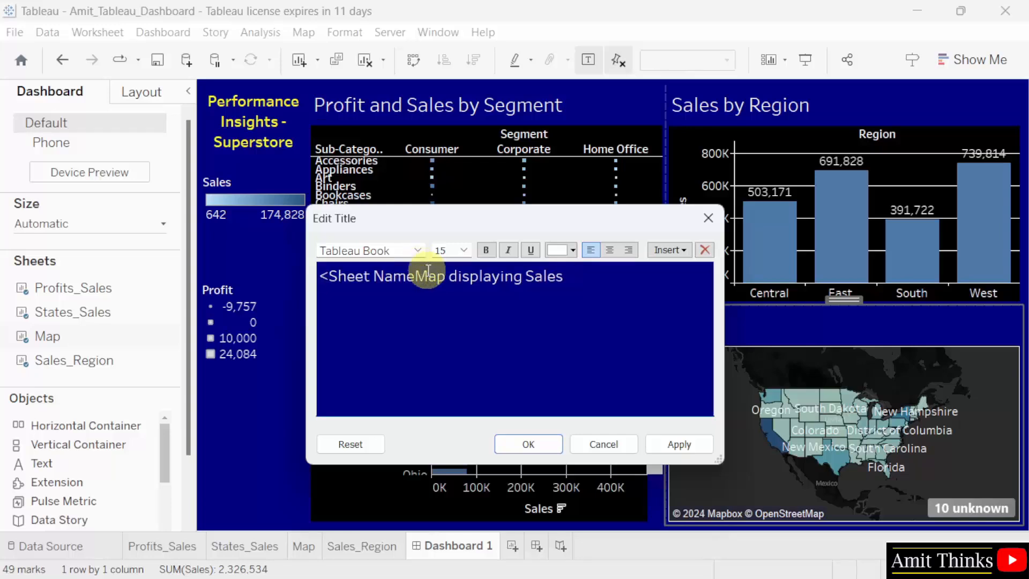
key(BackSpace)
key(BackSpace)
key(BackSpace)
key(BackSpace)
key(BackSpace)
key(BackSpace)
key(BackSpace)
key(BackSpace)
key(BackSpace)
text(US)
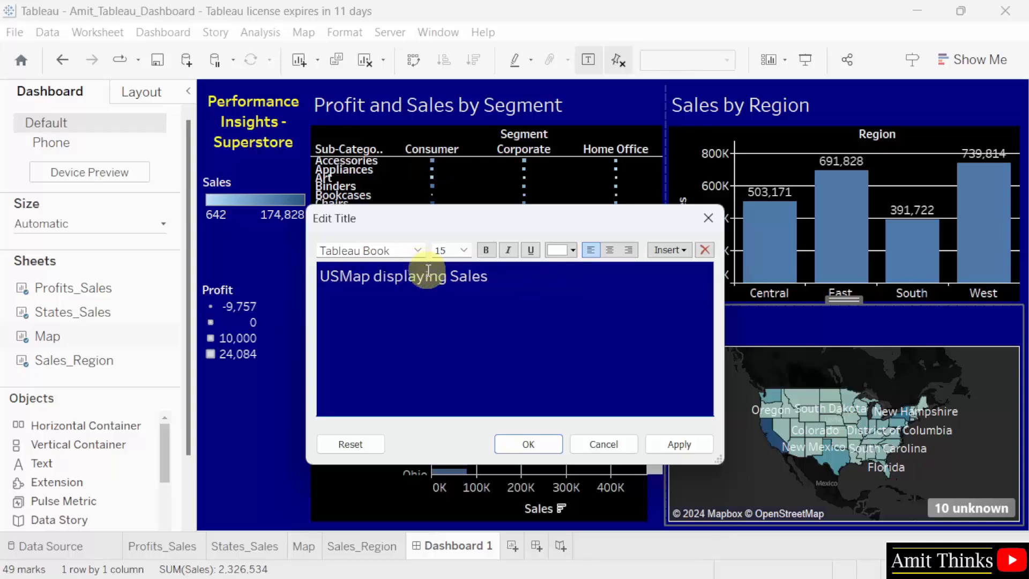
click(680, 444)
click(530, 444)
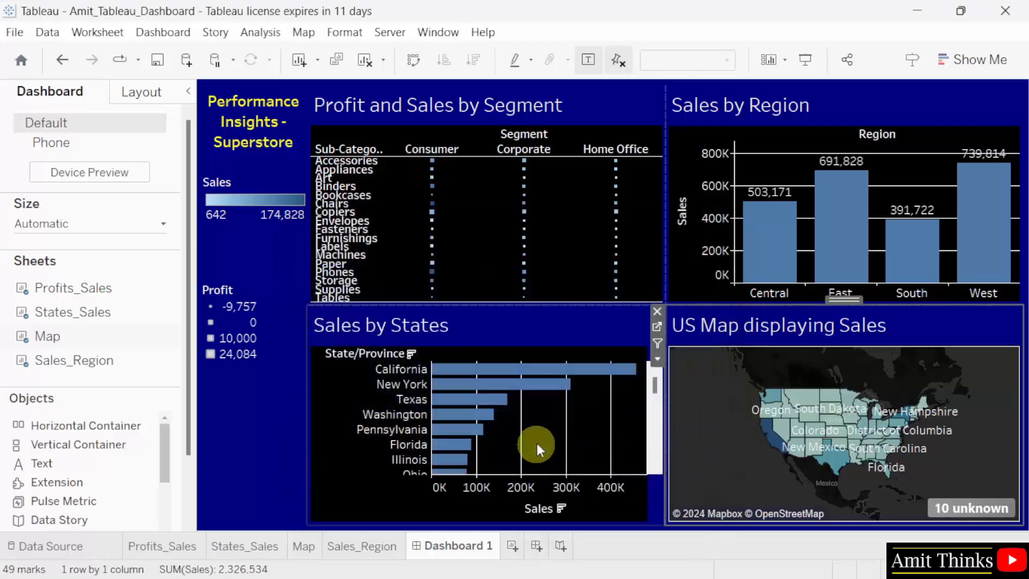
click(249, 479)
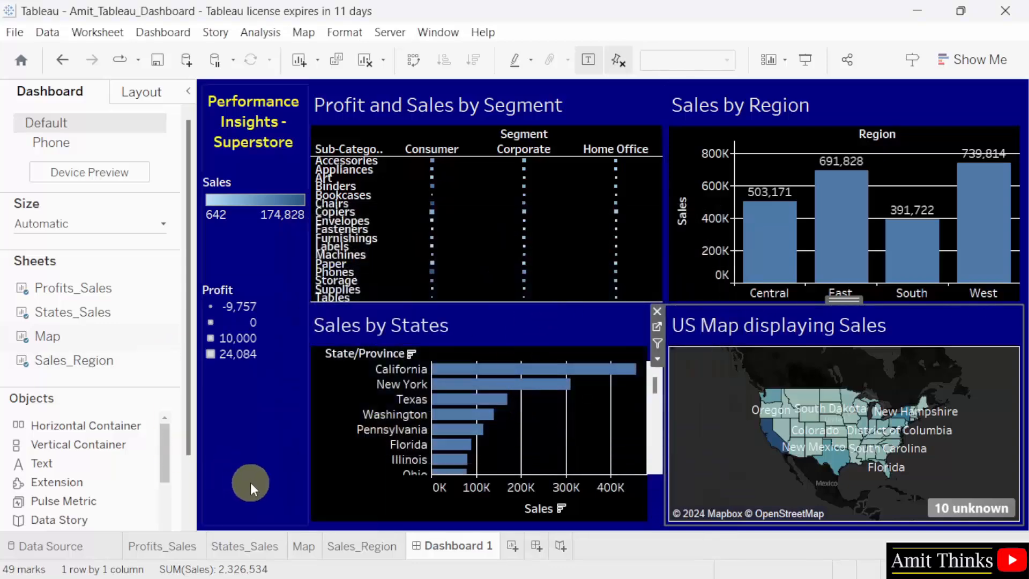
Use the Profit and Sales by Segment sheet as a filter for the other dashboard sheets.
mouse_move(519, 199)
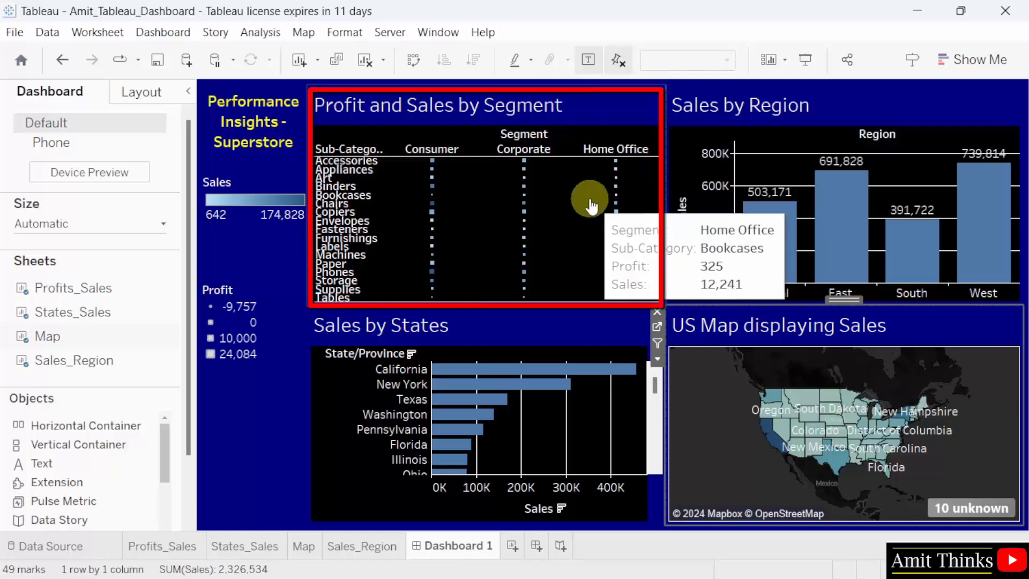
click(582, 129)
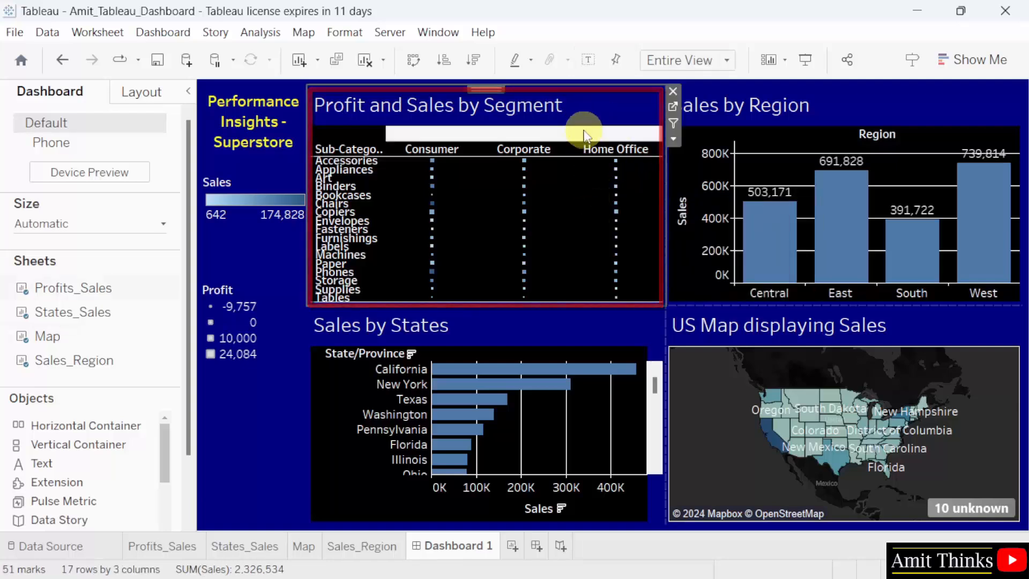
click(674, 124)
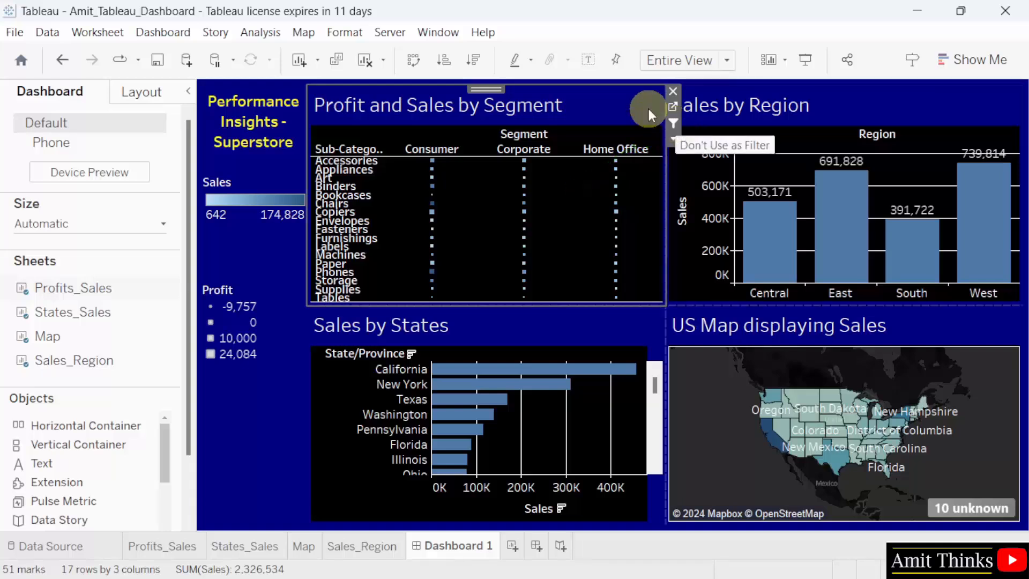
Try filtering the dashboard by the Consumer segment's Art mark, and clear that selection.
mouse_move(432, 213)
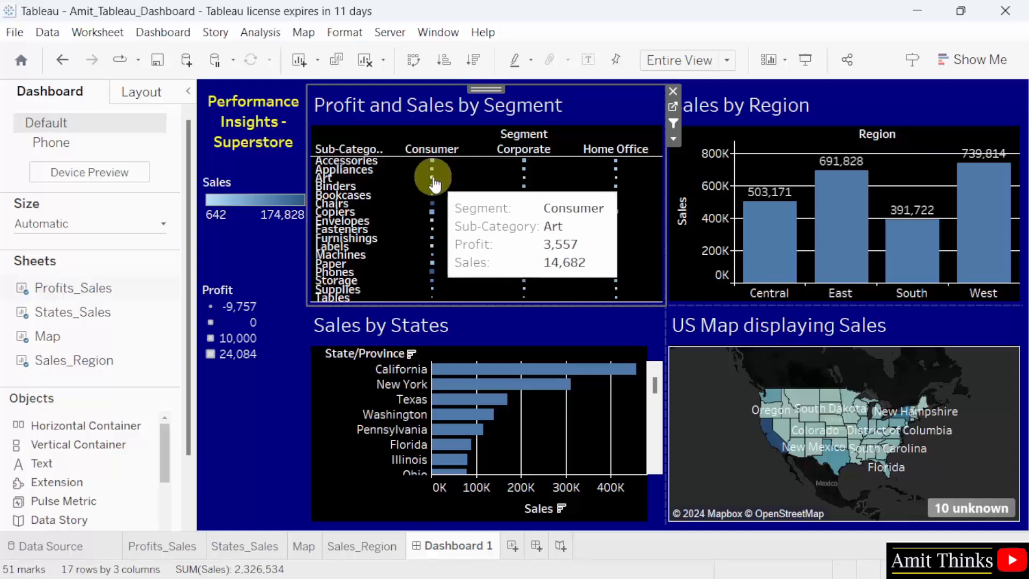
click(433, 182)
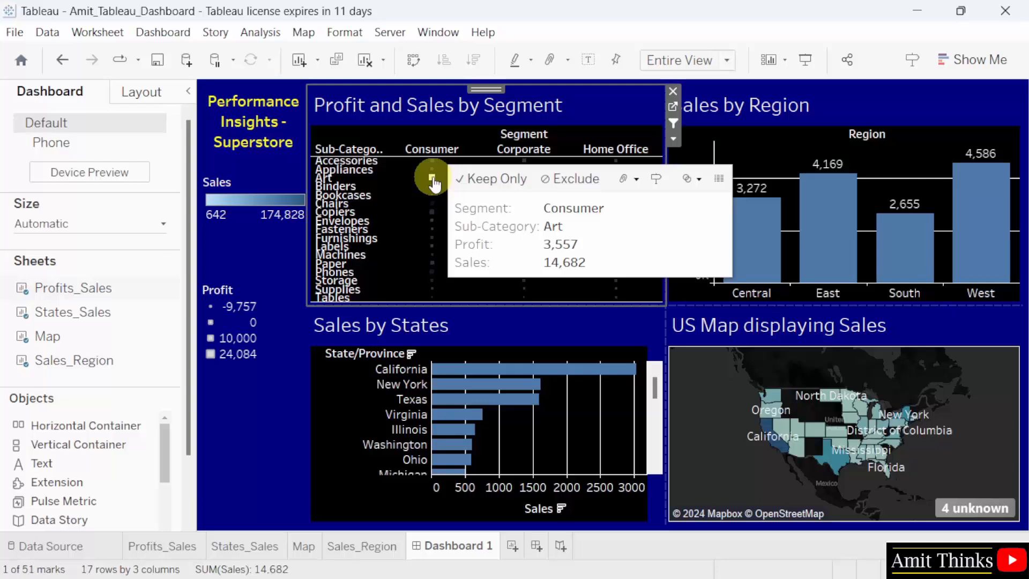
click(433, 183)
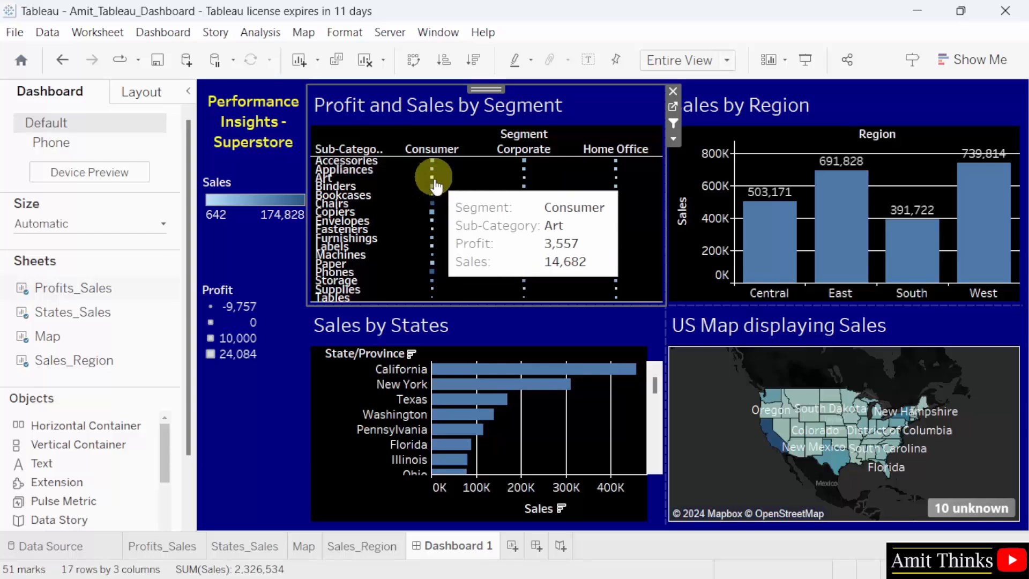
Filter the dashboard by the Consumer segment's Chairs mark and zoom in one level on the US sales map.
mouse_move(432, 196)
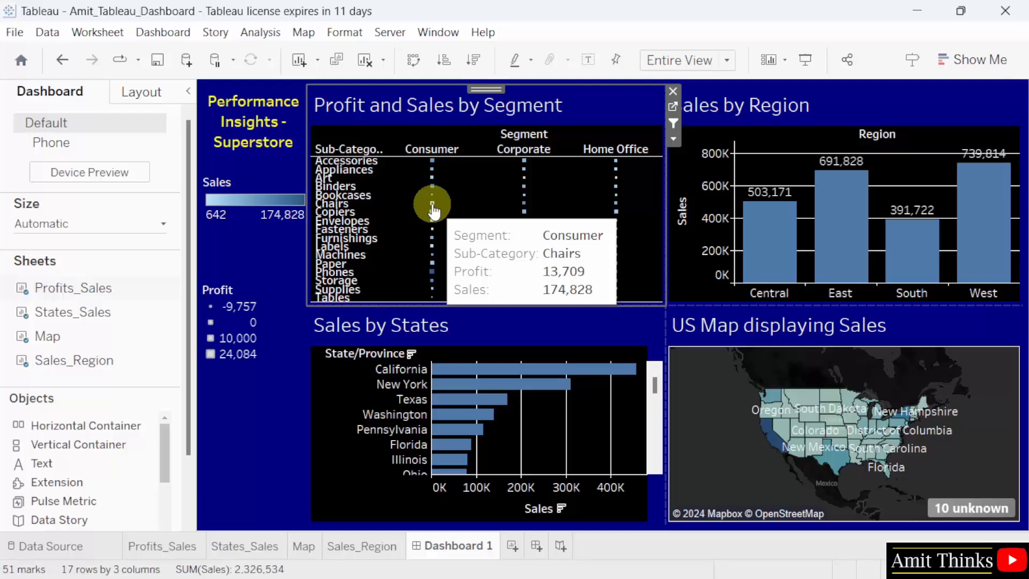
click(432, 203)
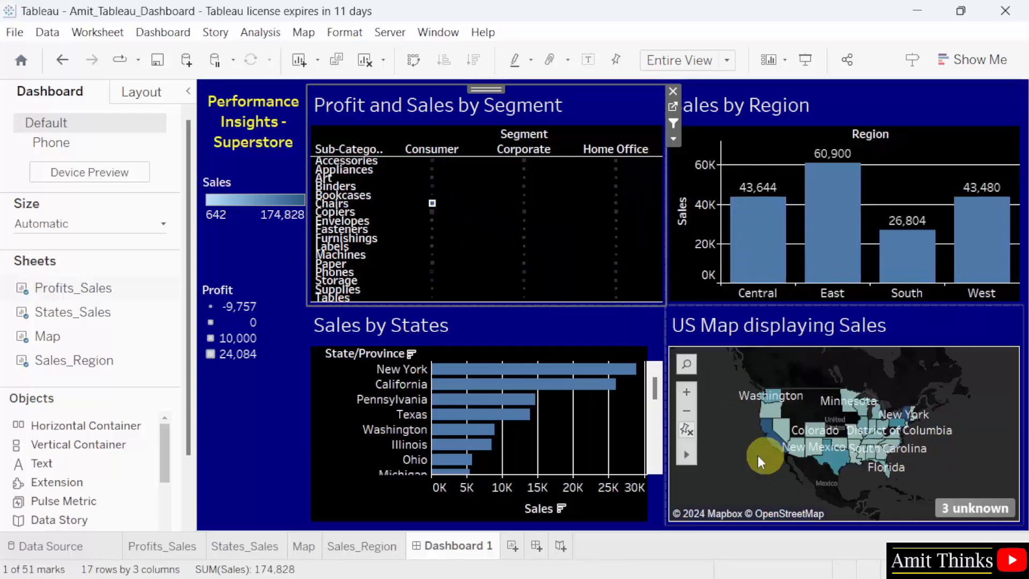
click(687, 393)
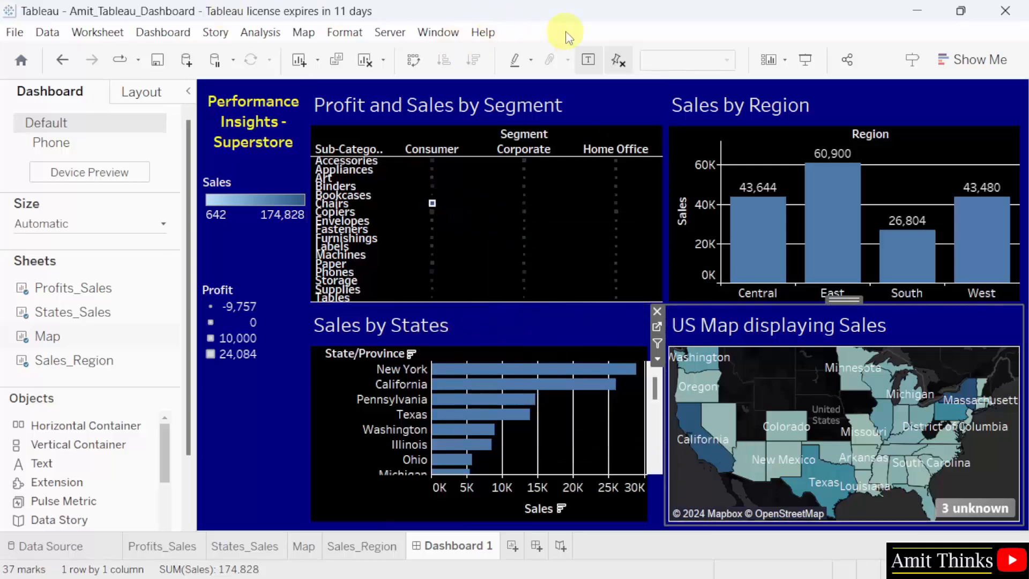
Save the workbook with the current dashboard changes.
click(8, 35)
click(32, 111)
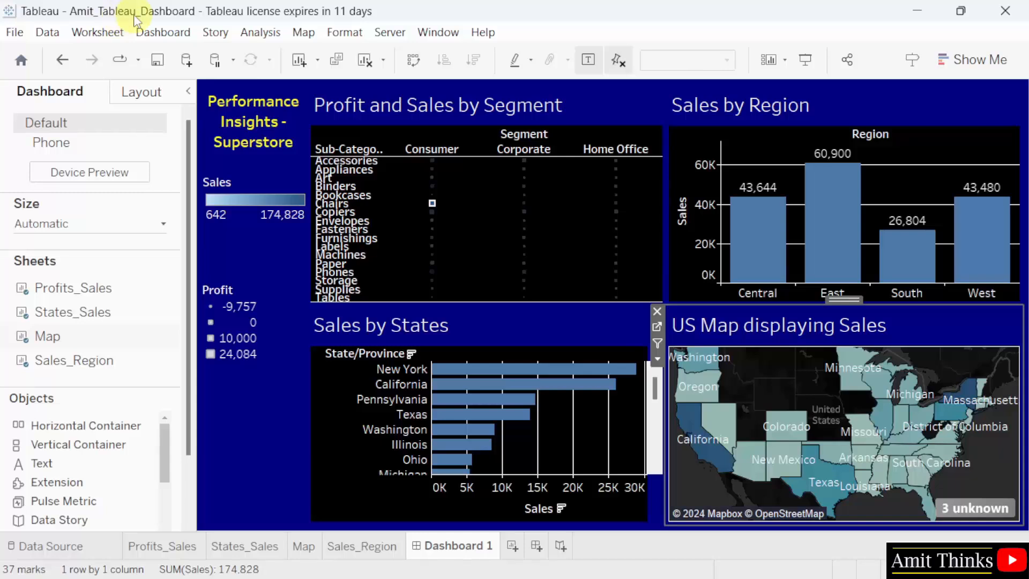
click(14, 32)
click(60, 112)
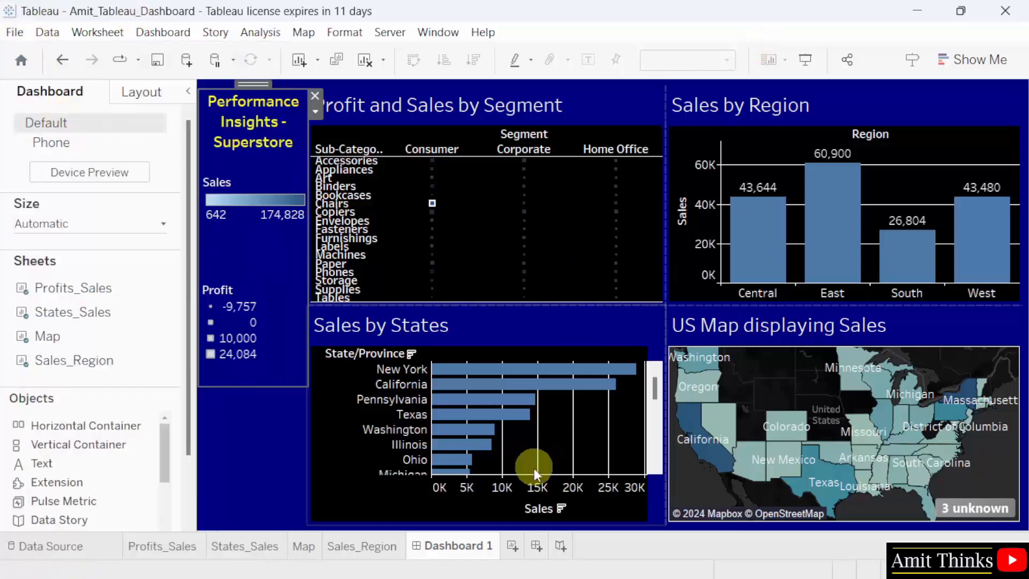
Rename the Dashboard 1 sheet as "Store Dashboard".
double_click(486, 546)
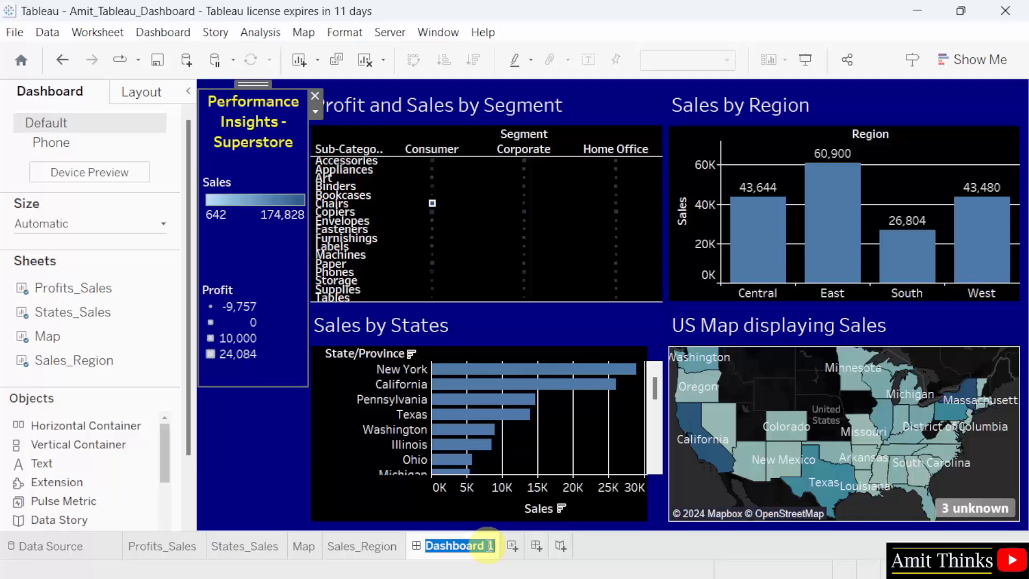
text(Store Da)
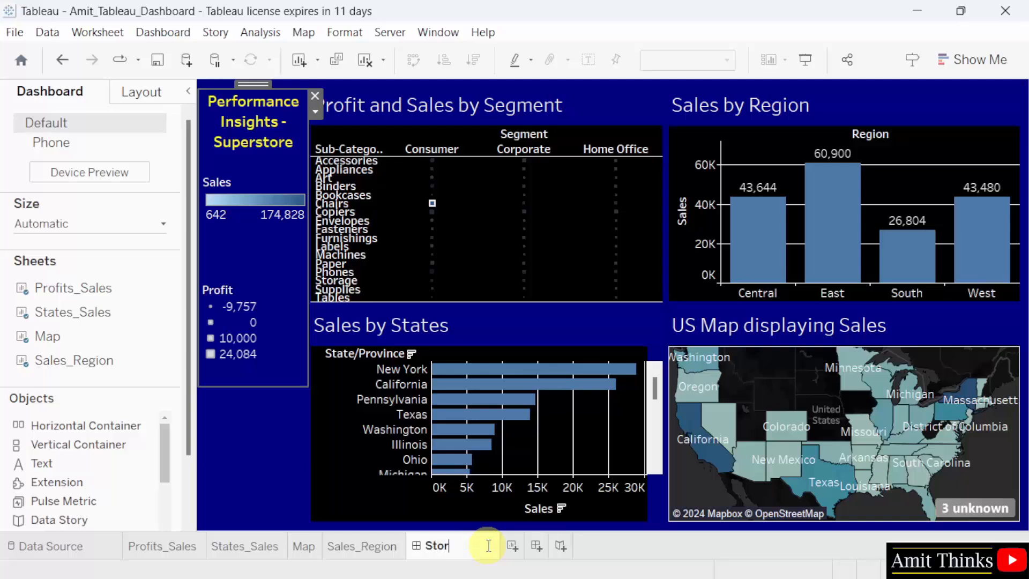
text(board)
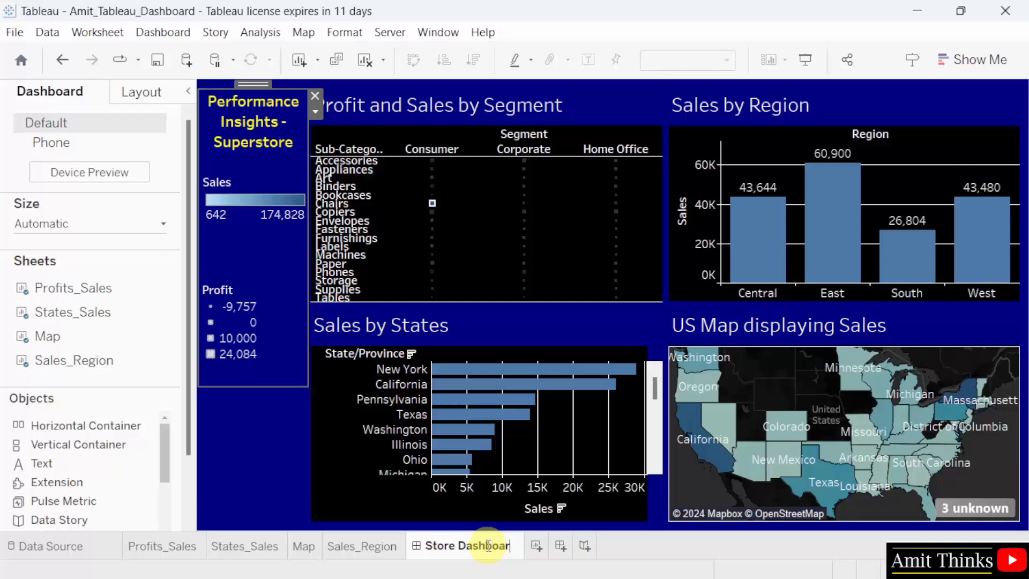
click(649, 552)
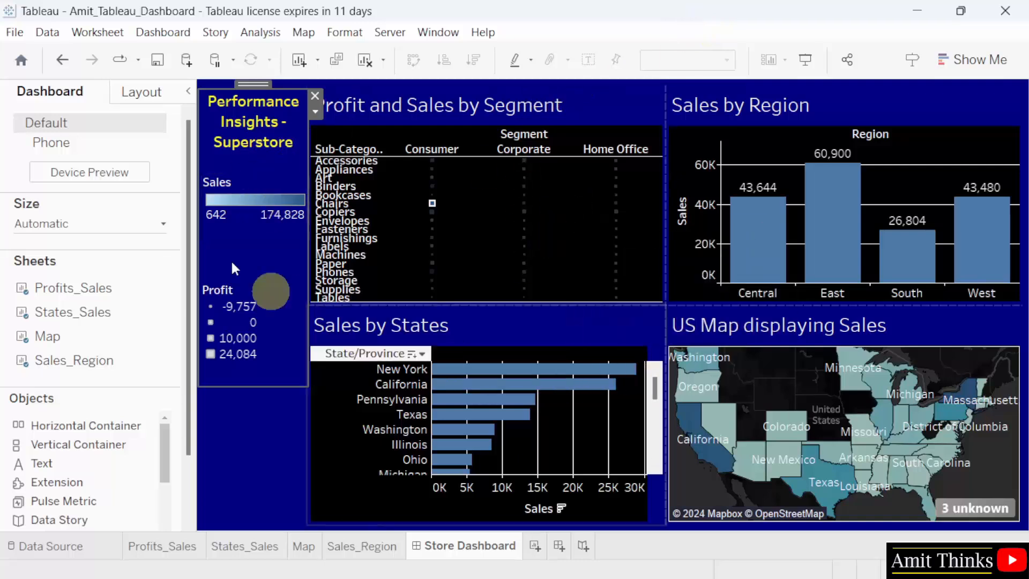
Filter the dashboard by the Corporate segment's Binders mark in the Profit and Sales by Segment sheet.
click(523, 189)
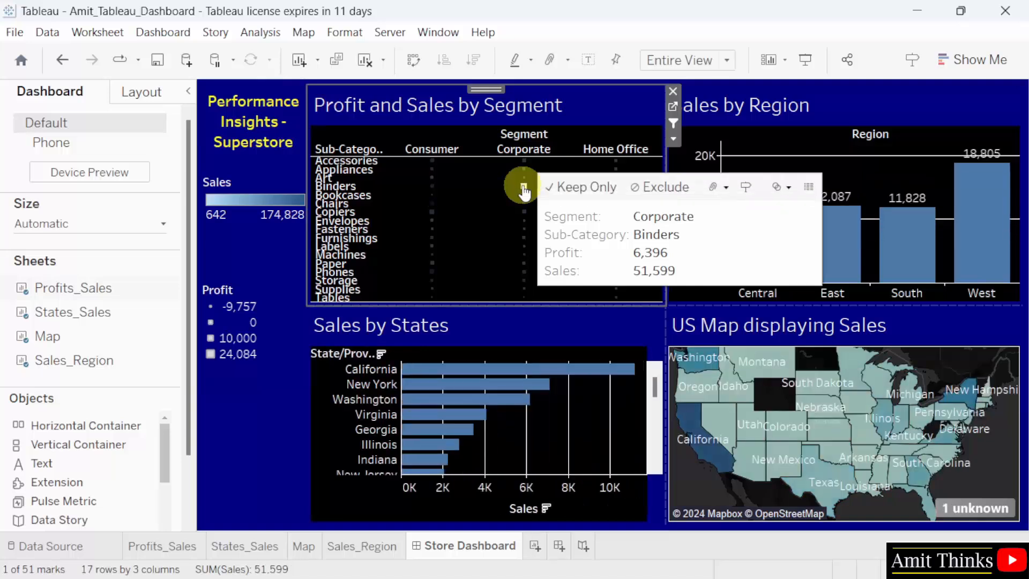